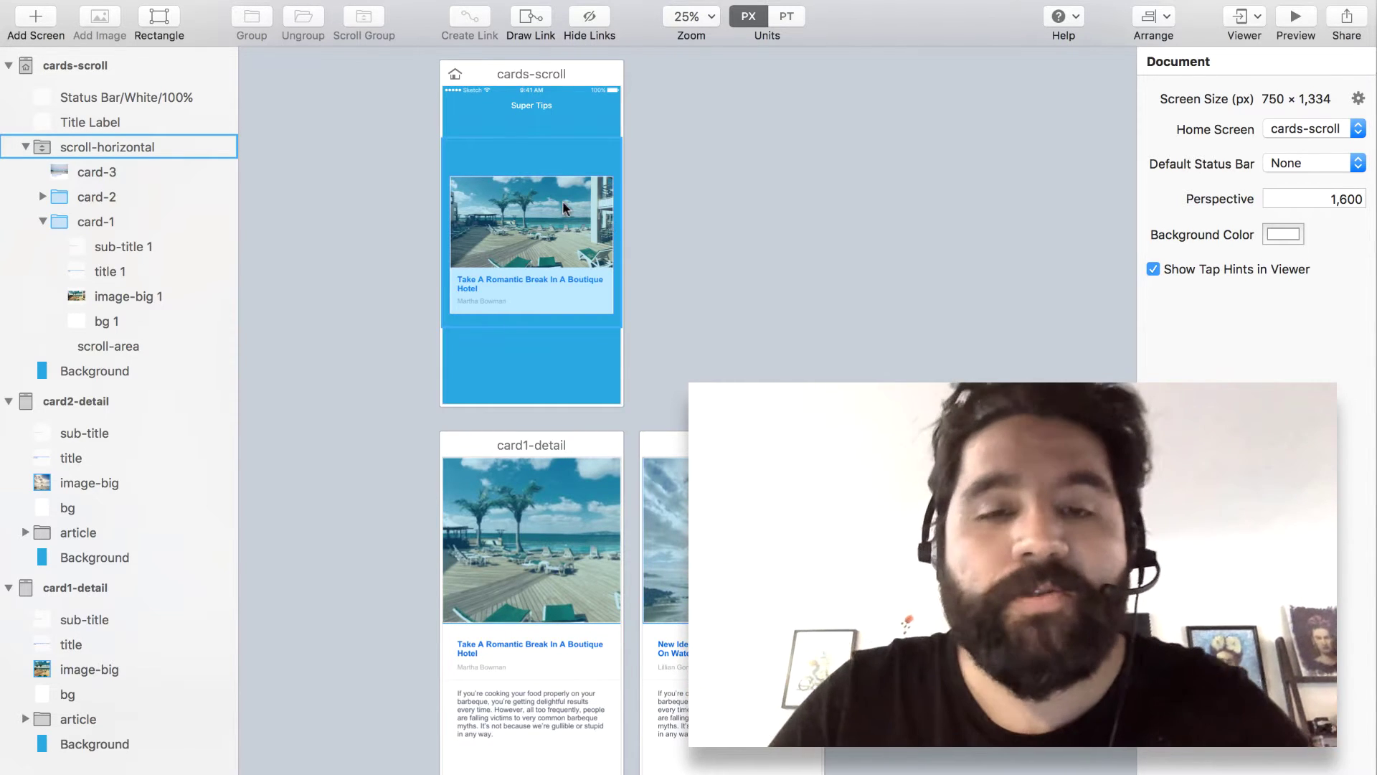
Preview the prototype, paging the carousel and opening and closing the first two card details.
key("super+Return")
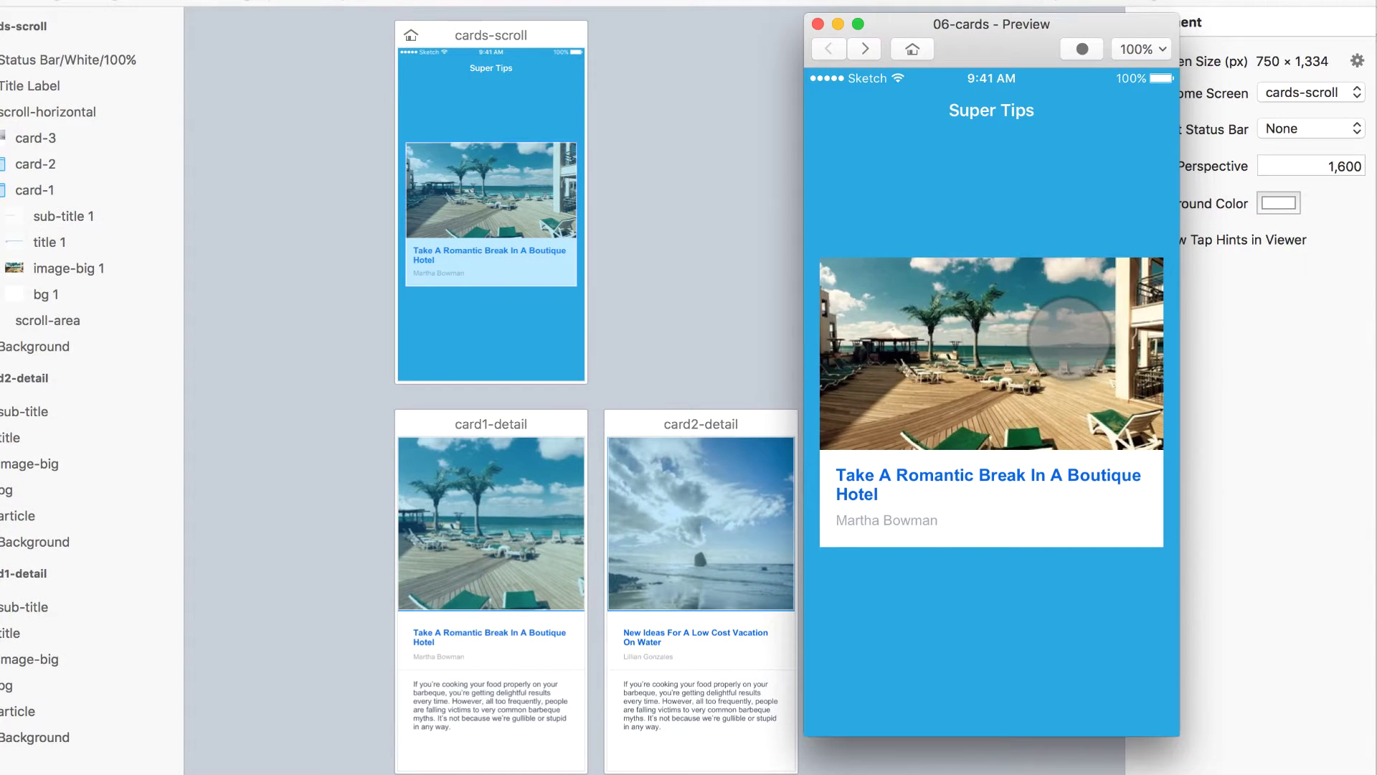
left_click_drag(1069, 337, 1119, 402)
left_click(1090, 391)
left_click(1122, 308)
left_click_drag(1123, 330, 1030, 398)
left_click(1020, 357)
left_click(1092, 338)
Page to the Party Jokes card and back, open and close the New Ideas detail, then return to the first card.
left_click_drag(1092, 338, 830, 307)
left_click_drag(888, 394, 1040, 492)
left_click(1039, 493)
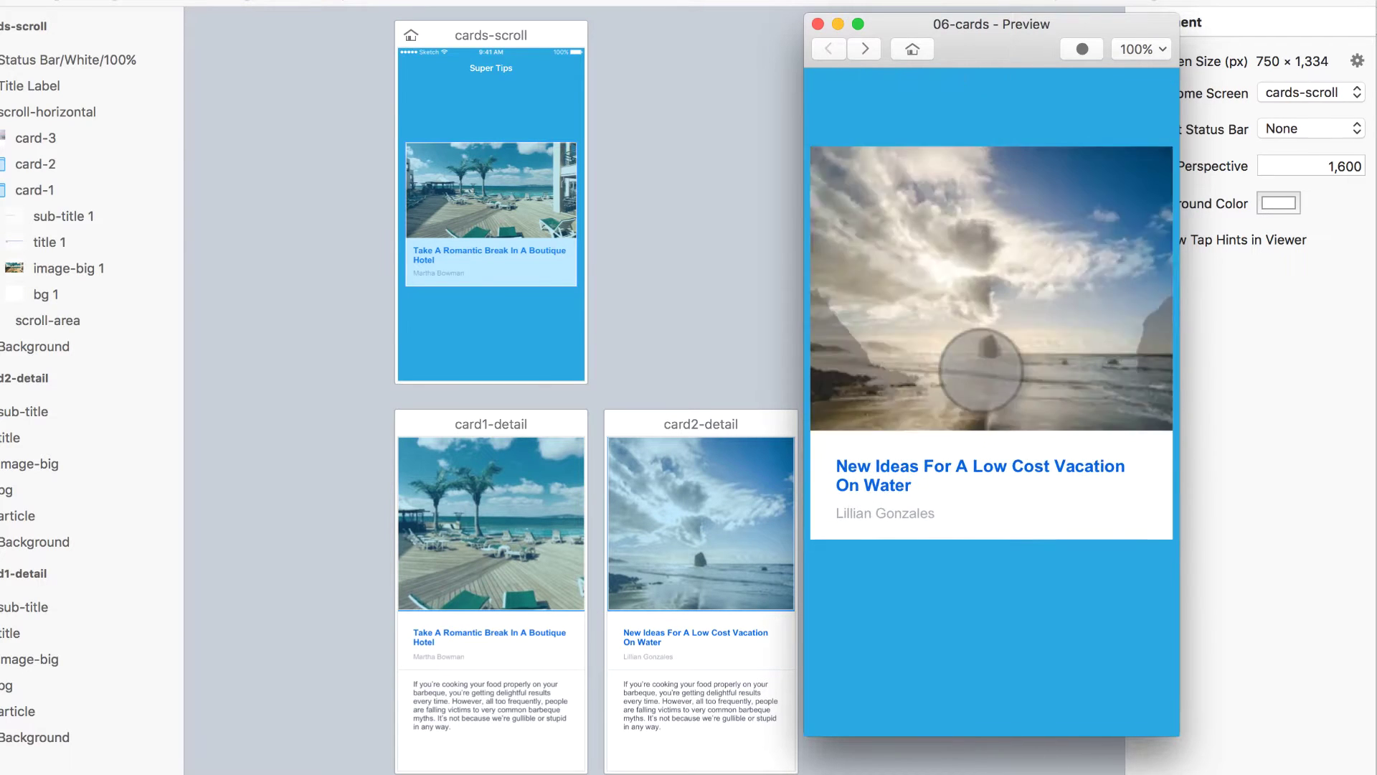
left_click(969, 226)
left_click_drag(969, 237, 1091, 378)
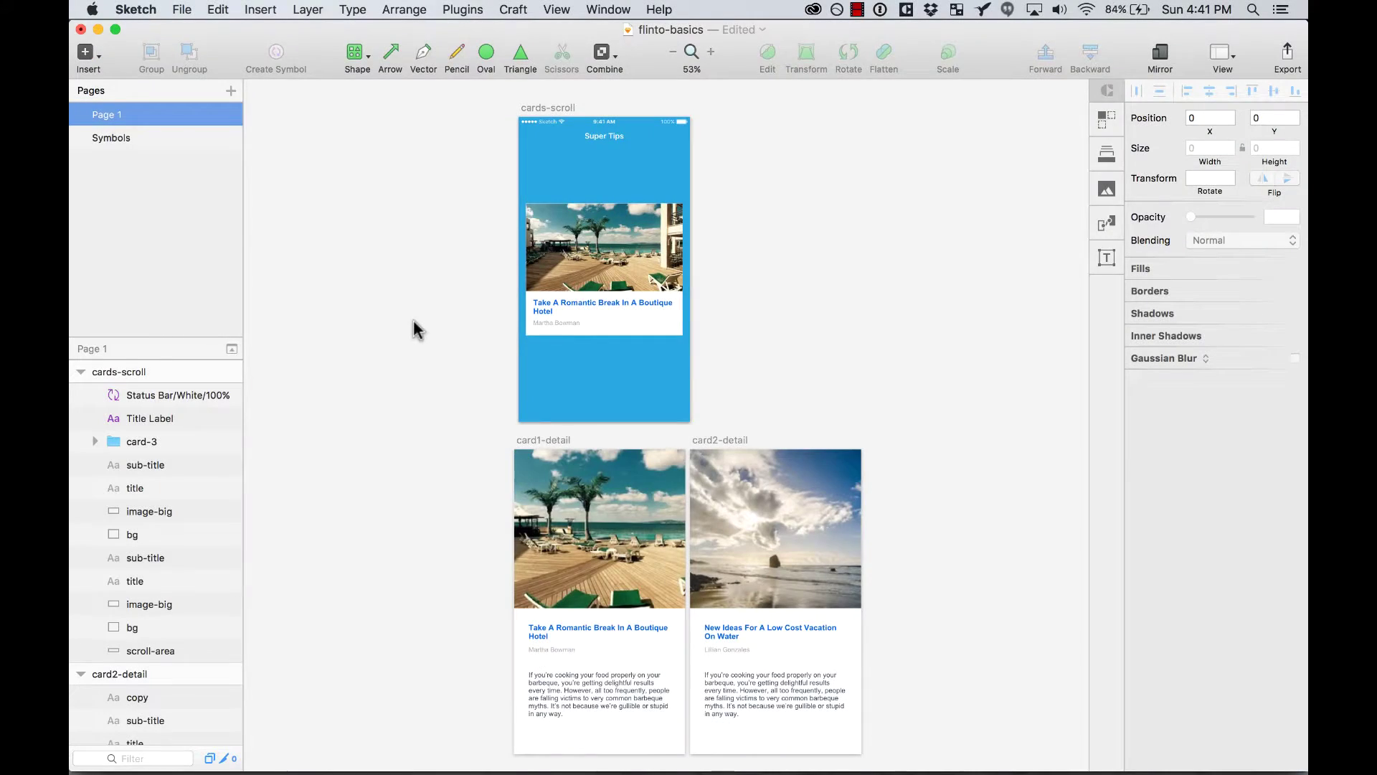
scroll(416, 328, "right", 1)
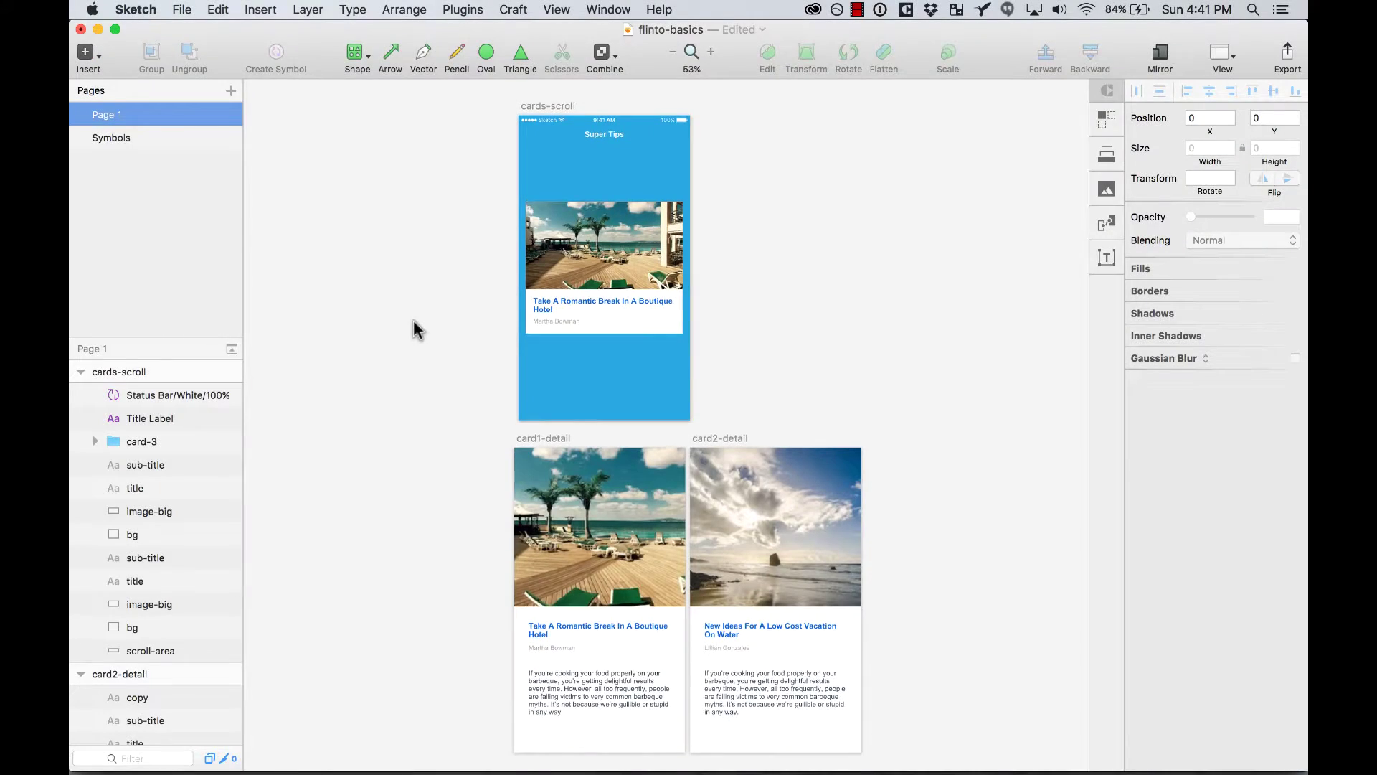
left_click(543, 108)
left_click_drag(553, 108, 541, 108)
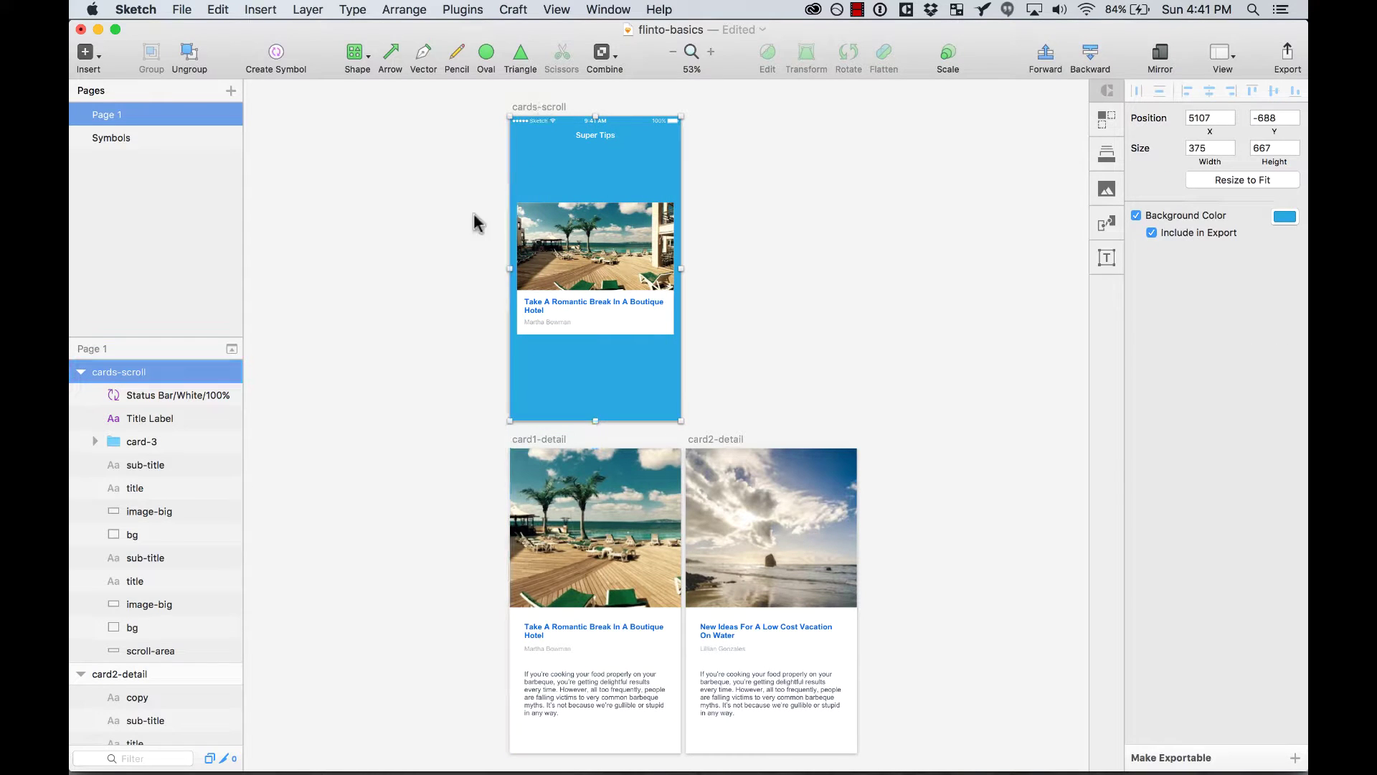
left_click(424, 317)
left_click(573, 294)
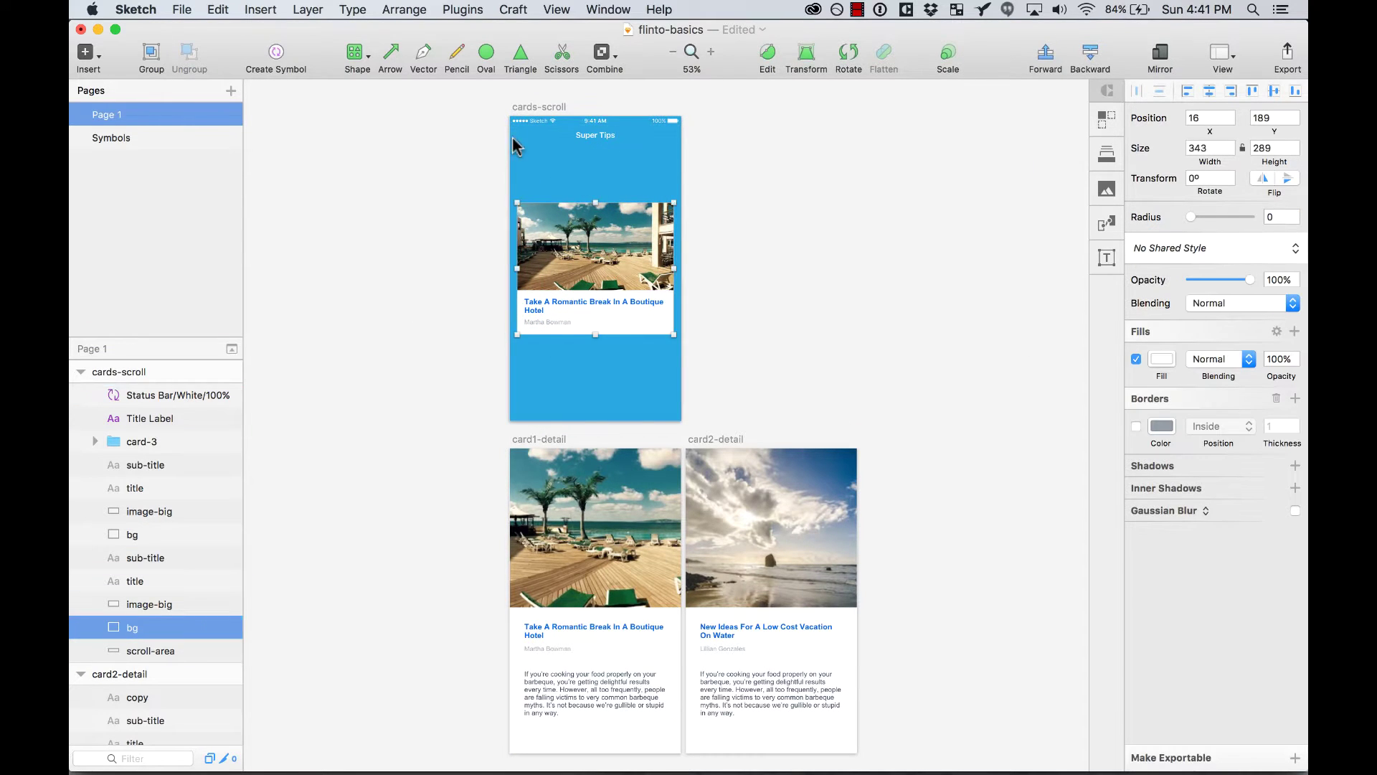
left_click(531, 108)
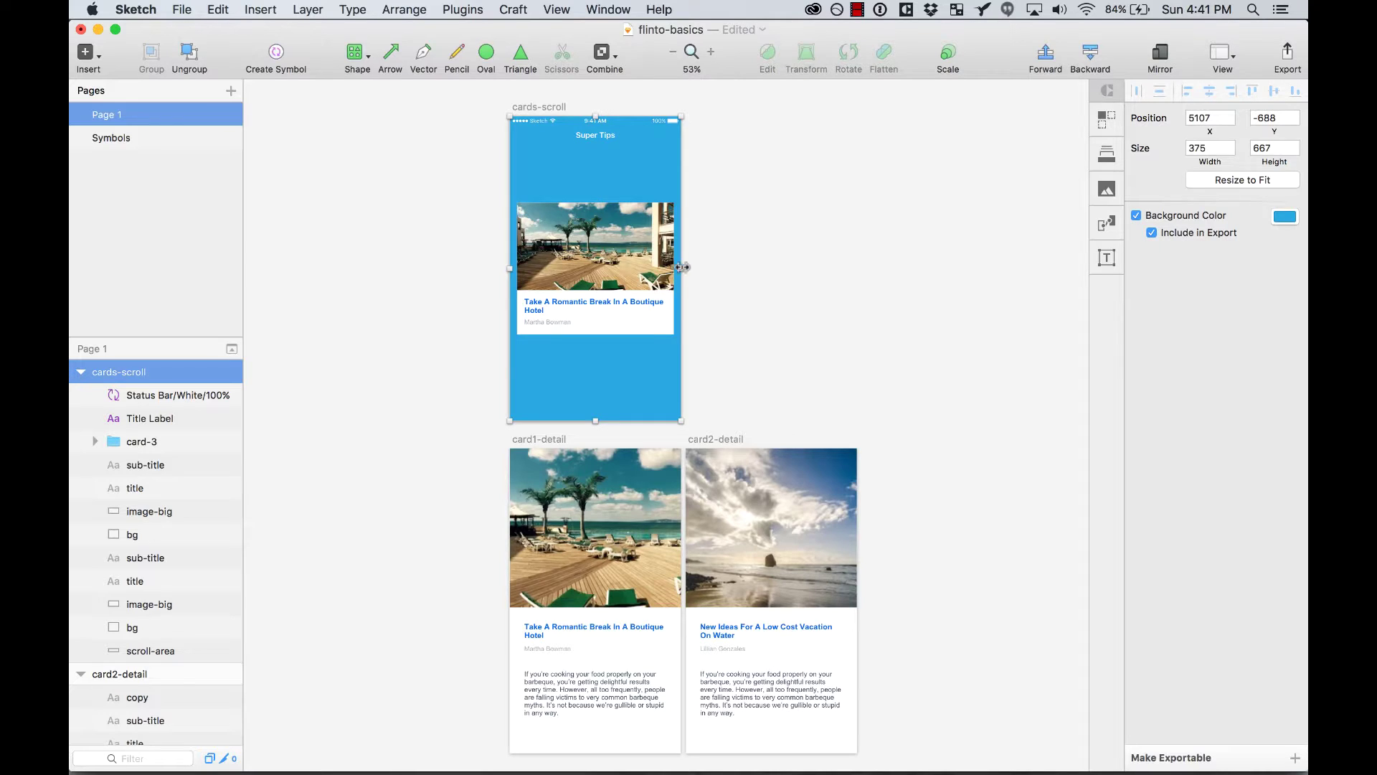
left_click_drag(682, 267, 1042, 309)
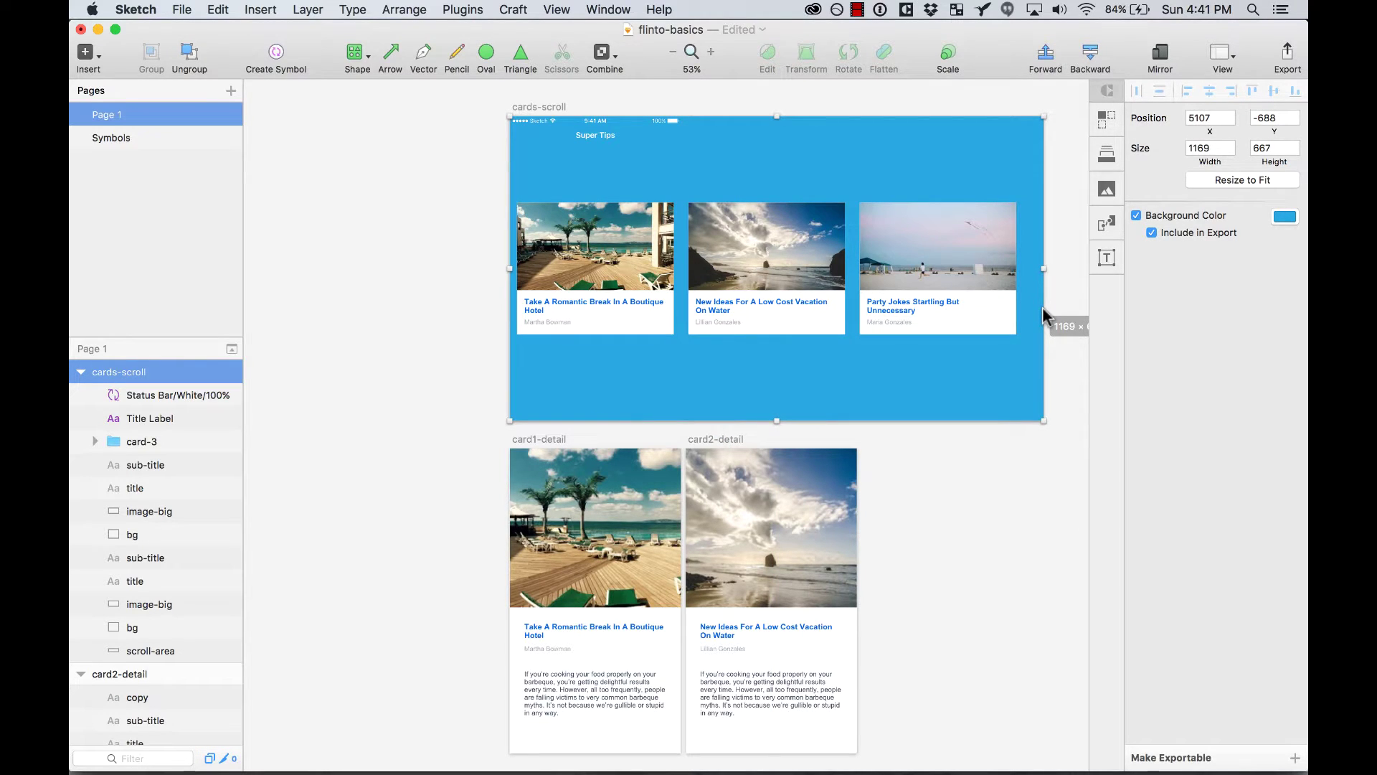
left_click_drag(1044, 316, 686, 294)
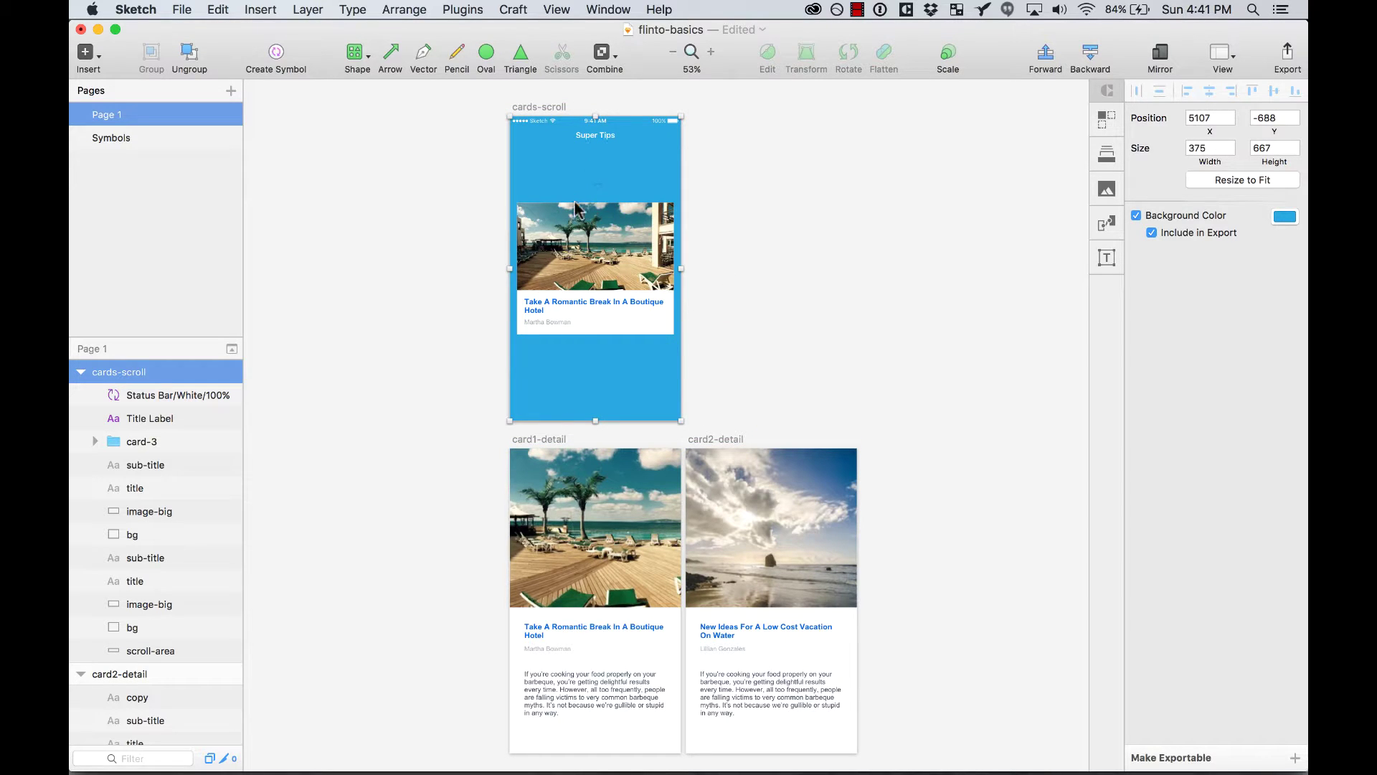
left_click(462, 221)
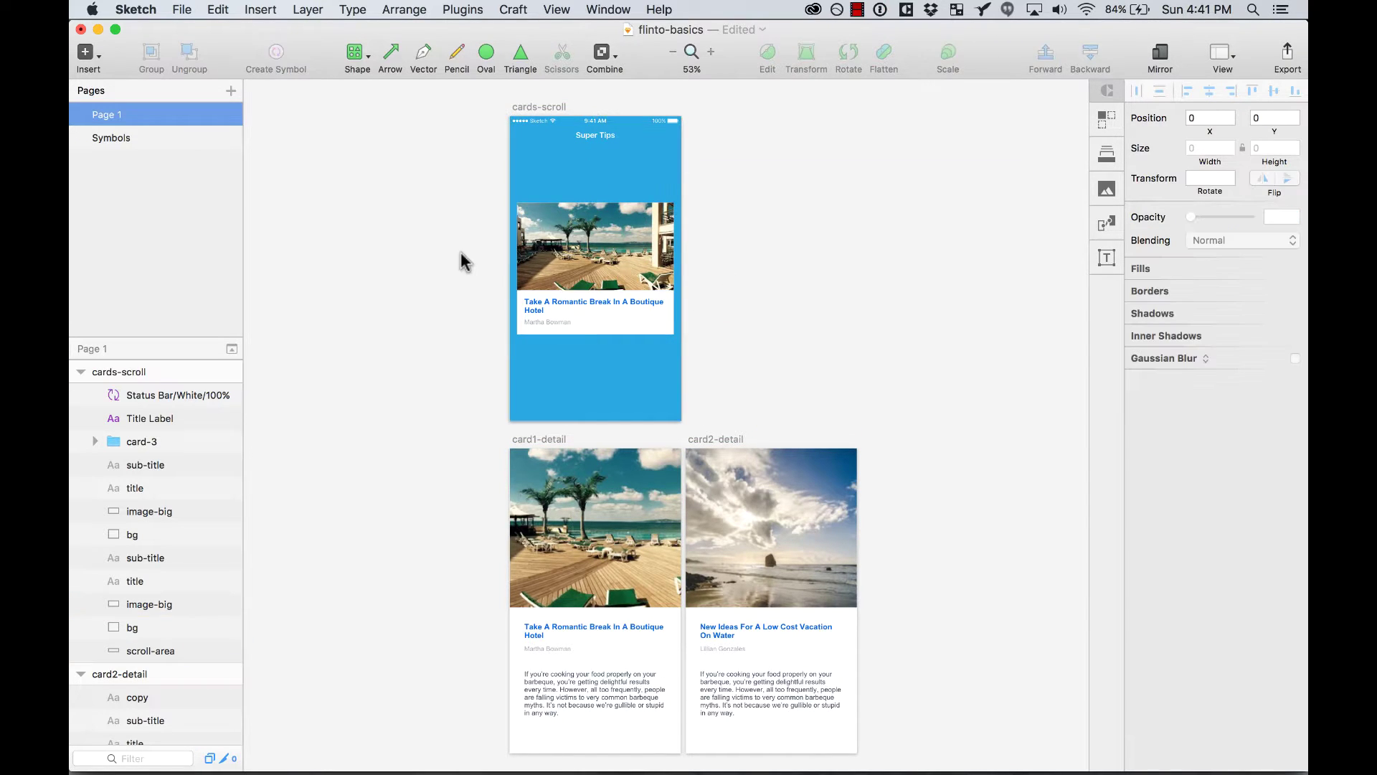
scroll(462, 258, "down", 3)
left_click(543, 396)
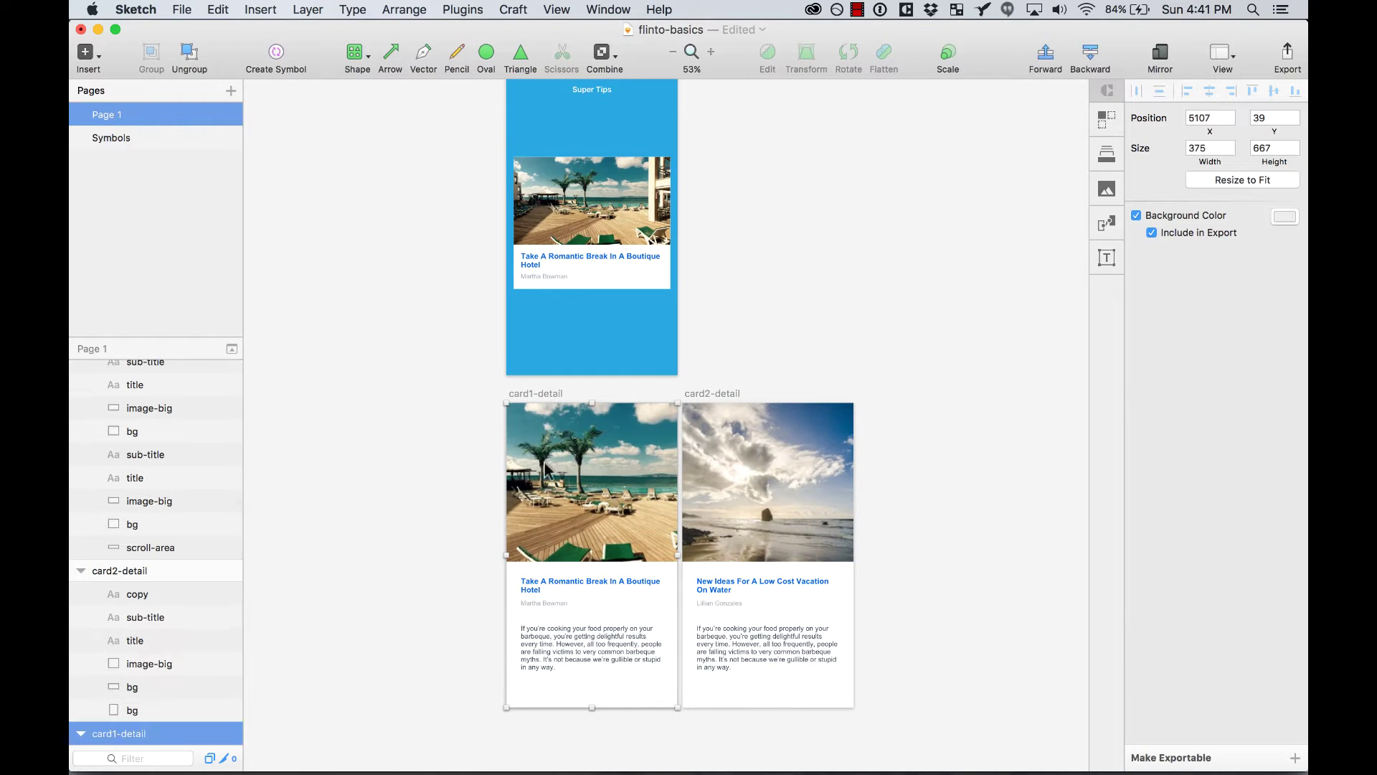
left_click(709, 392)
left_click(544, 396)
scroll(543, 400, "up", 1)
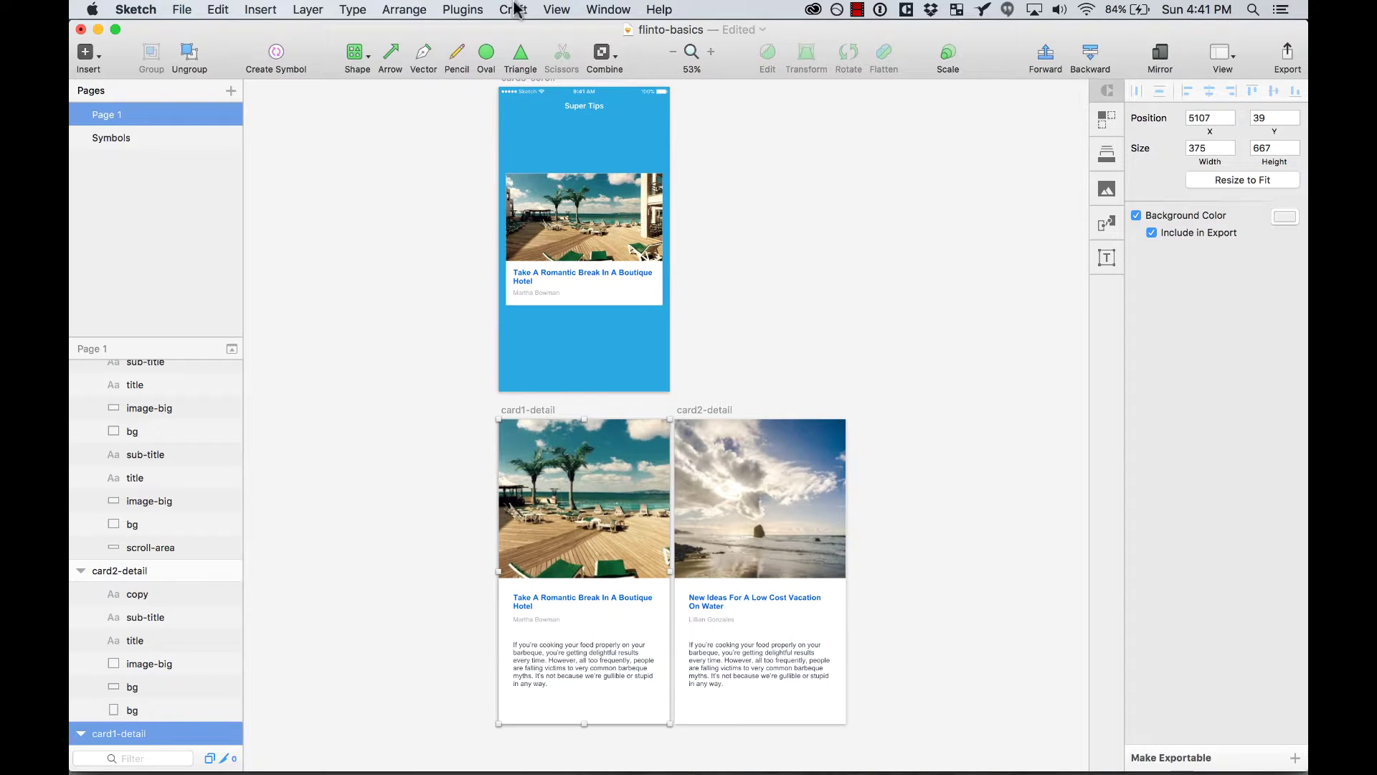
left_click(479, 8)
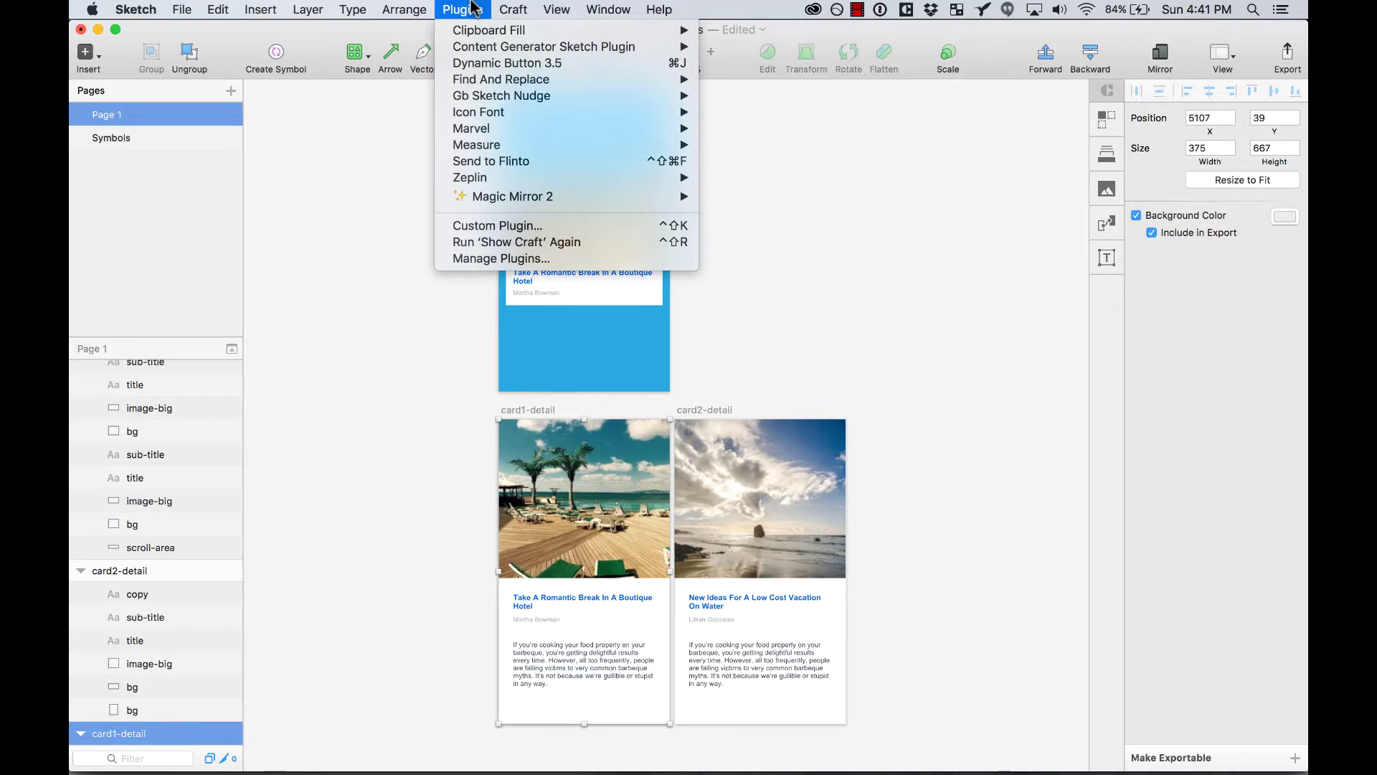
Close the plugins list, switch to Flinto and select the scroll-horizontal card group.
left_click(433, 363)
key("super+Tab")
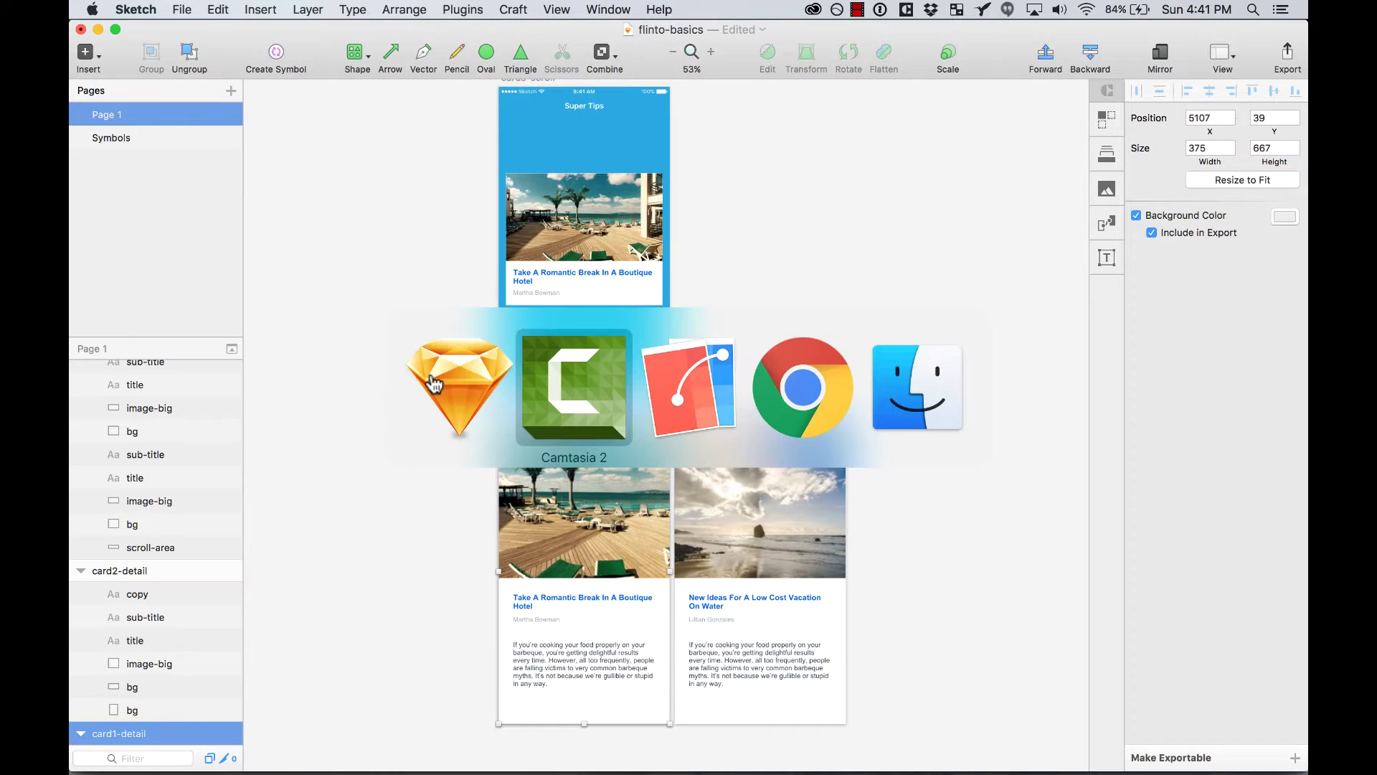
key("super+Tab")
left_click(397, 255)
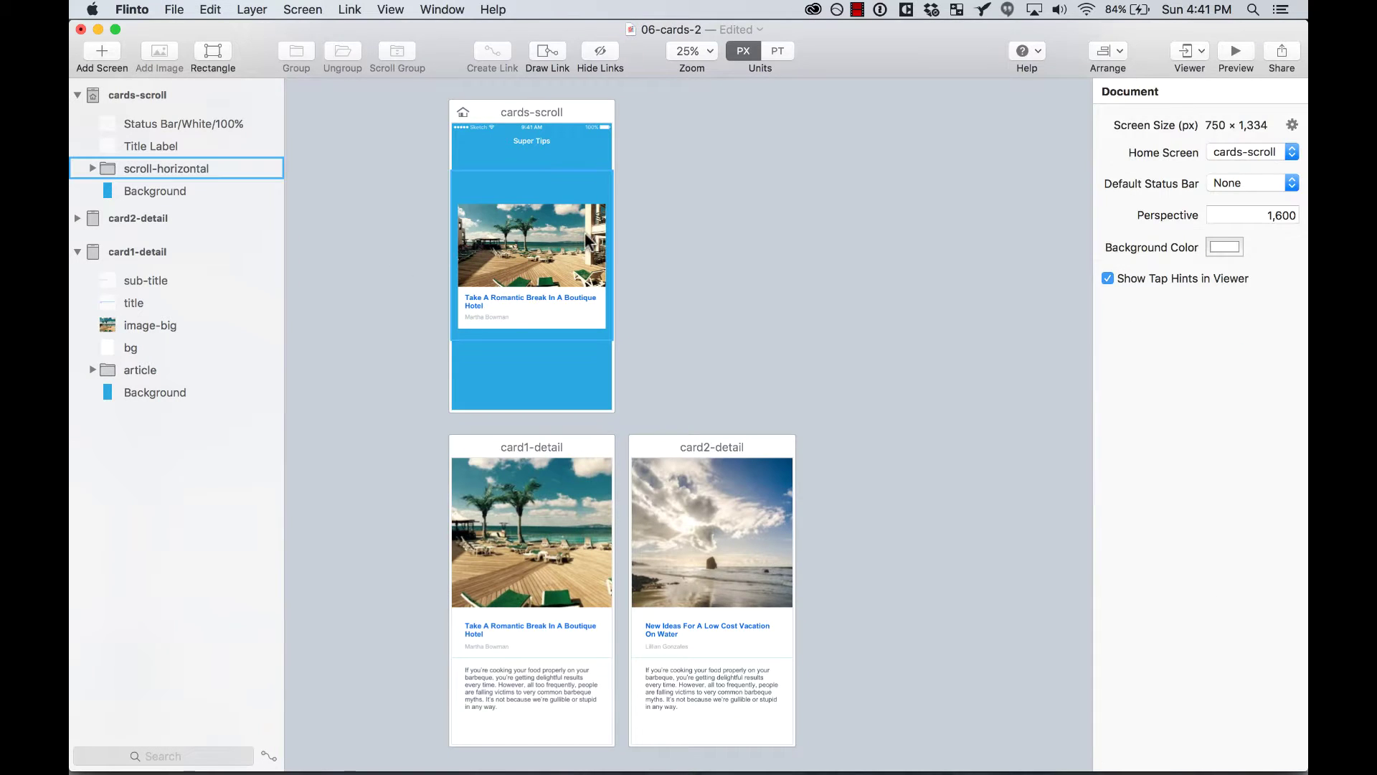
left_click(504, 242)
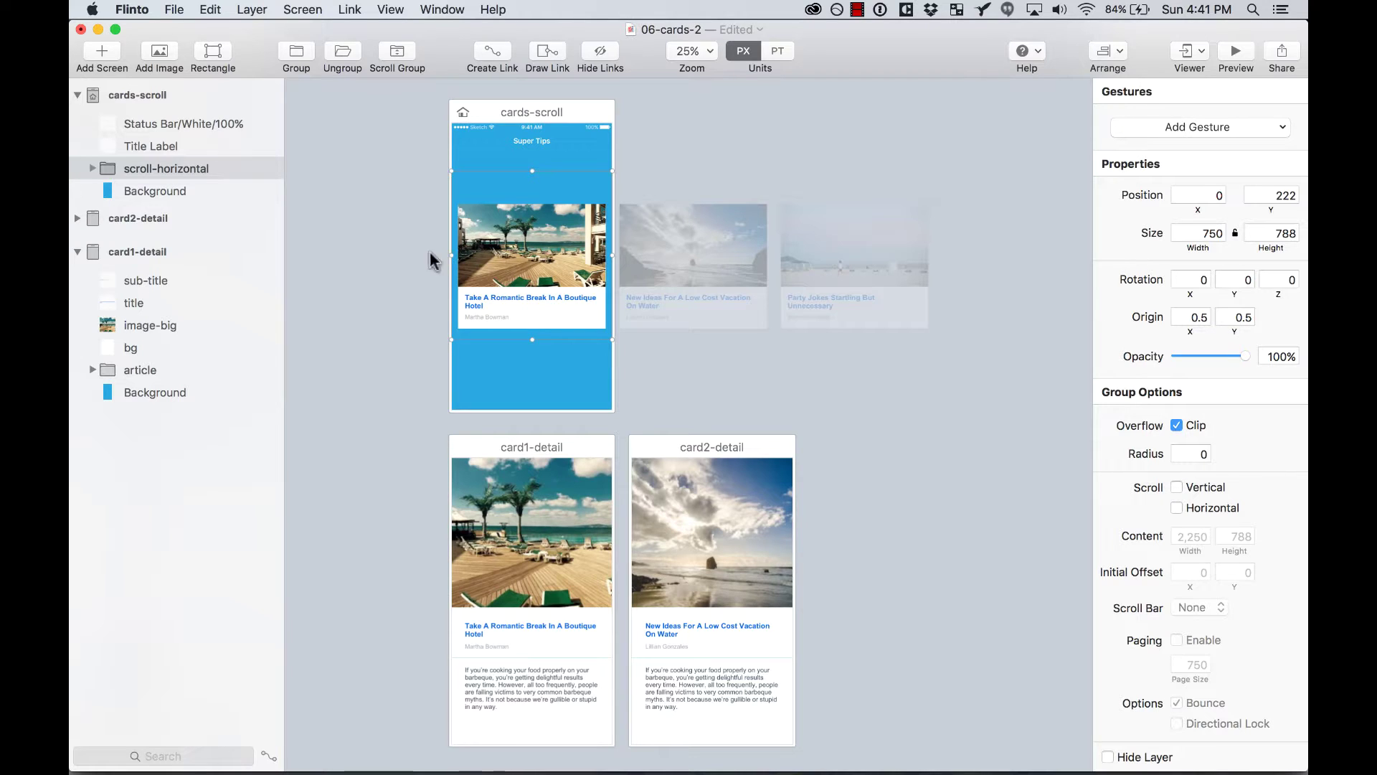
Enable horizontal scrolling and paging (750 page size) for scroll-horizontal.
left_click(91, 168)
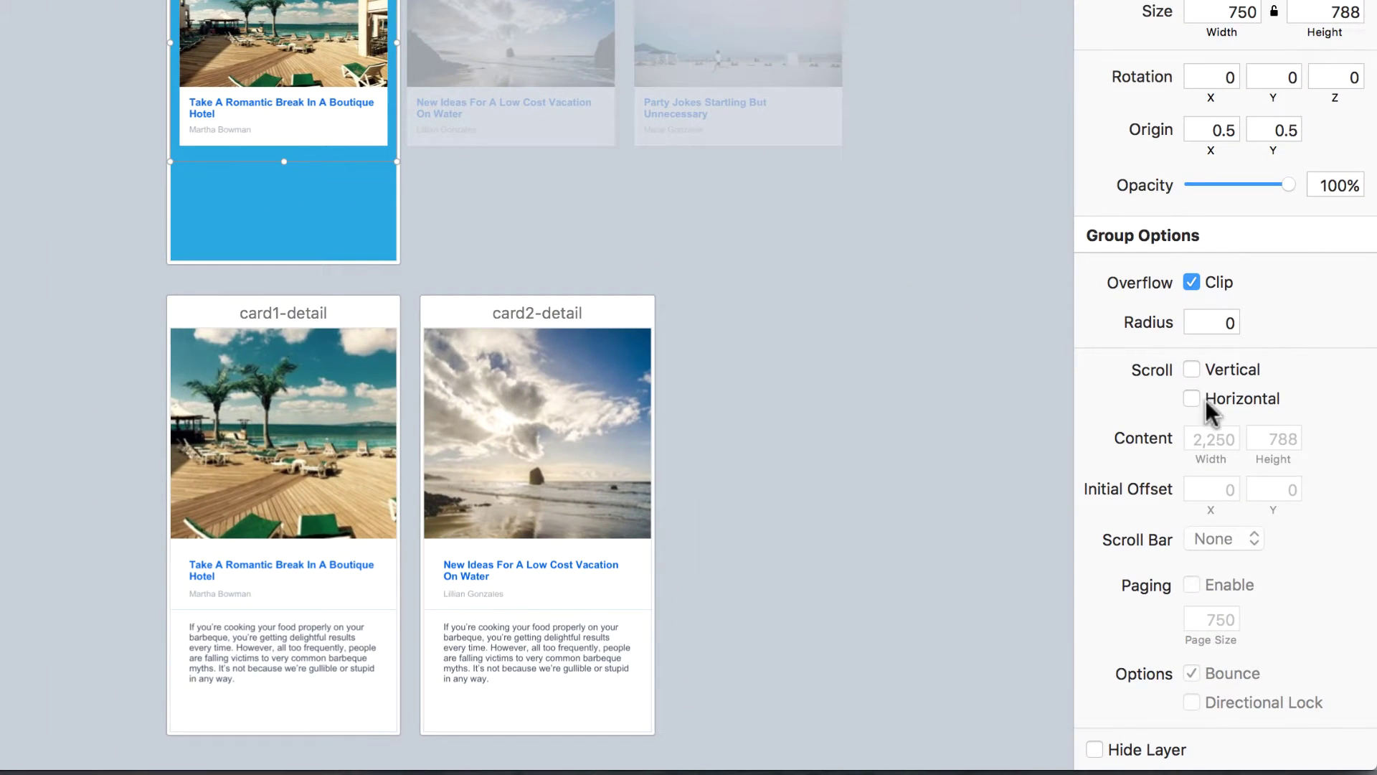
left_click(1194, 397)
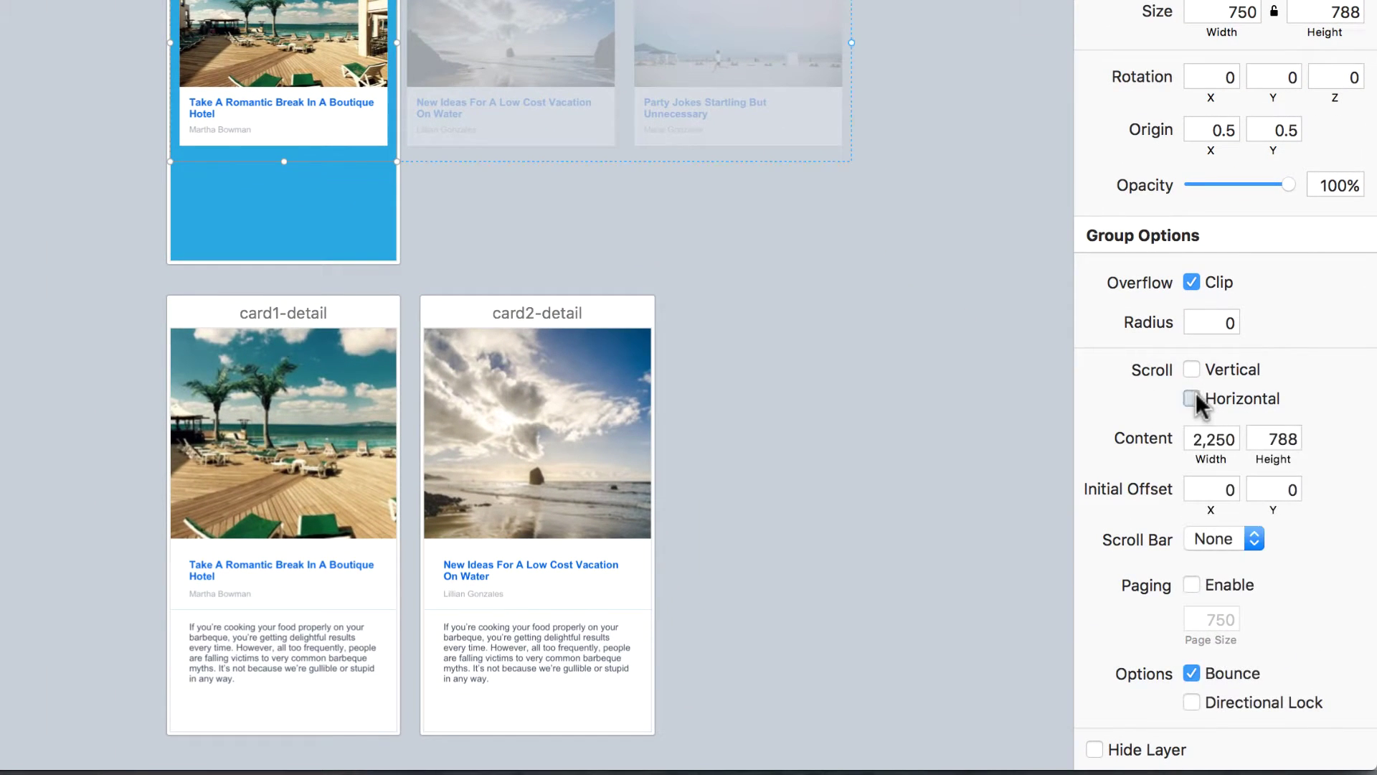
left_click(1189, 581)
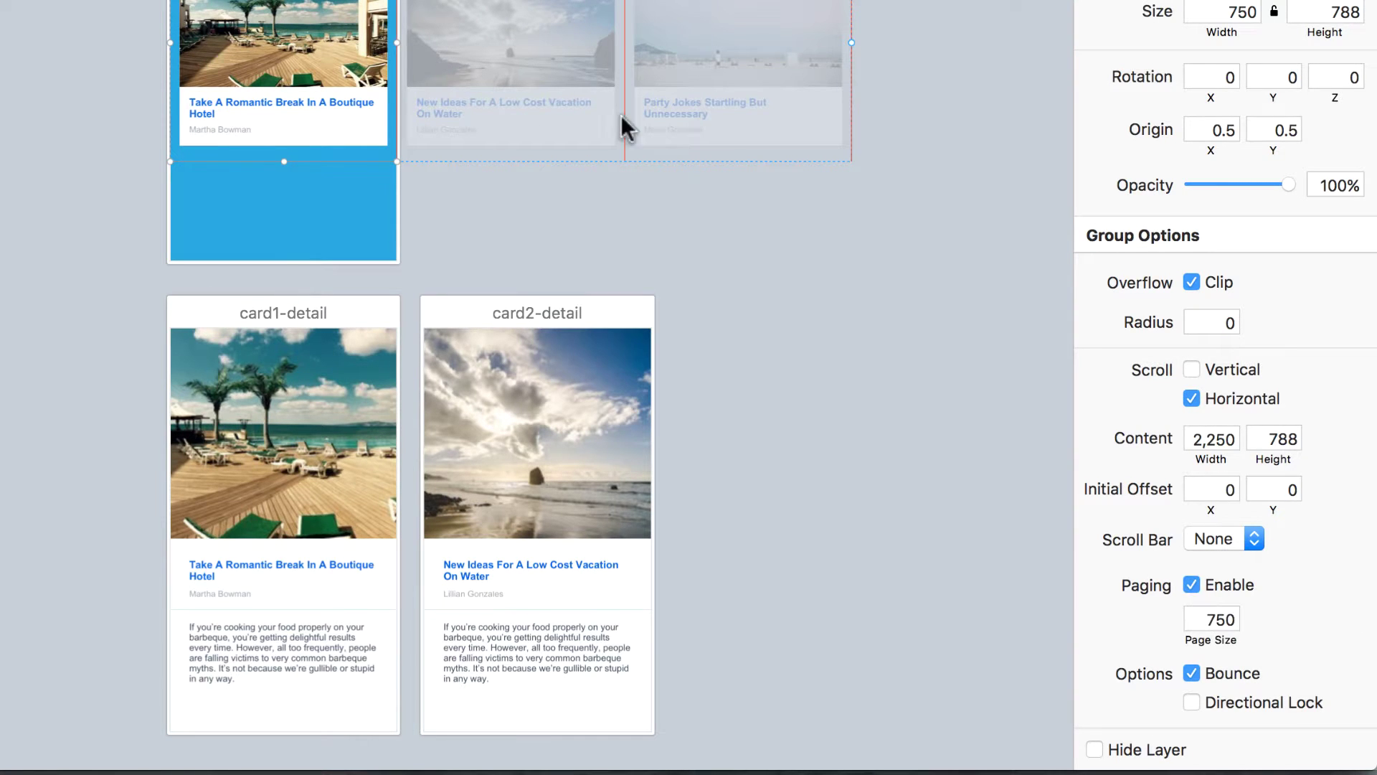
left_click(100, 70)
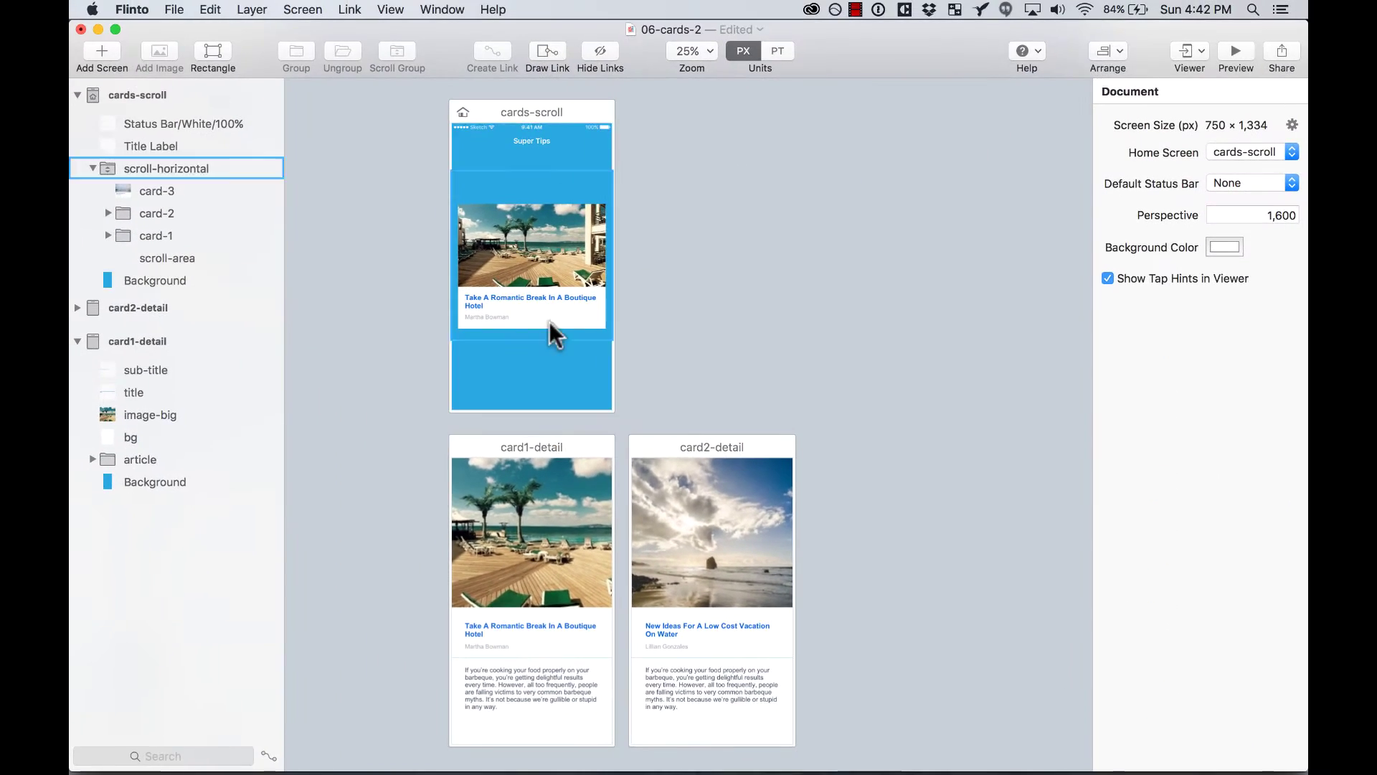
left_click(1235, 52)
left_click_drag(1052, 424, 978, 418)
left_click_drag(1081, 421, 1122, 446)
left_click_drag(897, 474, 1045, 477)
mouse_move(1034, 417)
left_mouse_down()
mouse_move(871, 409)
mouse_move(923, 430)
mouse_move(1047, 396)
left_mouse_up()
left_click(827, 93)
left_click(547, 251)
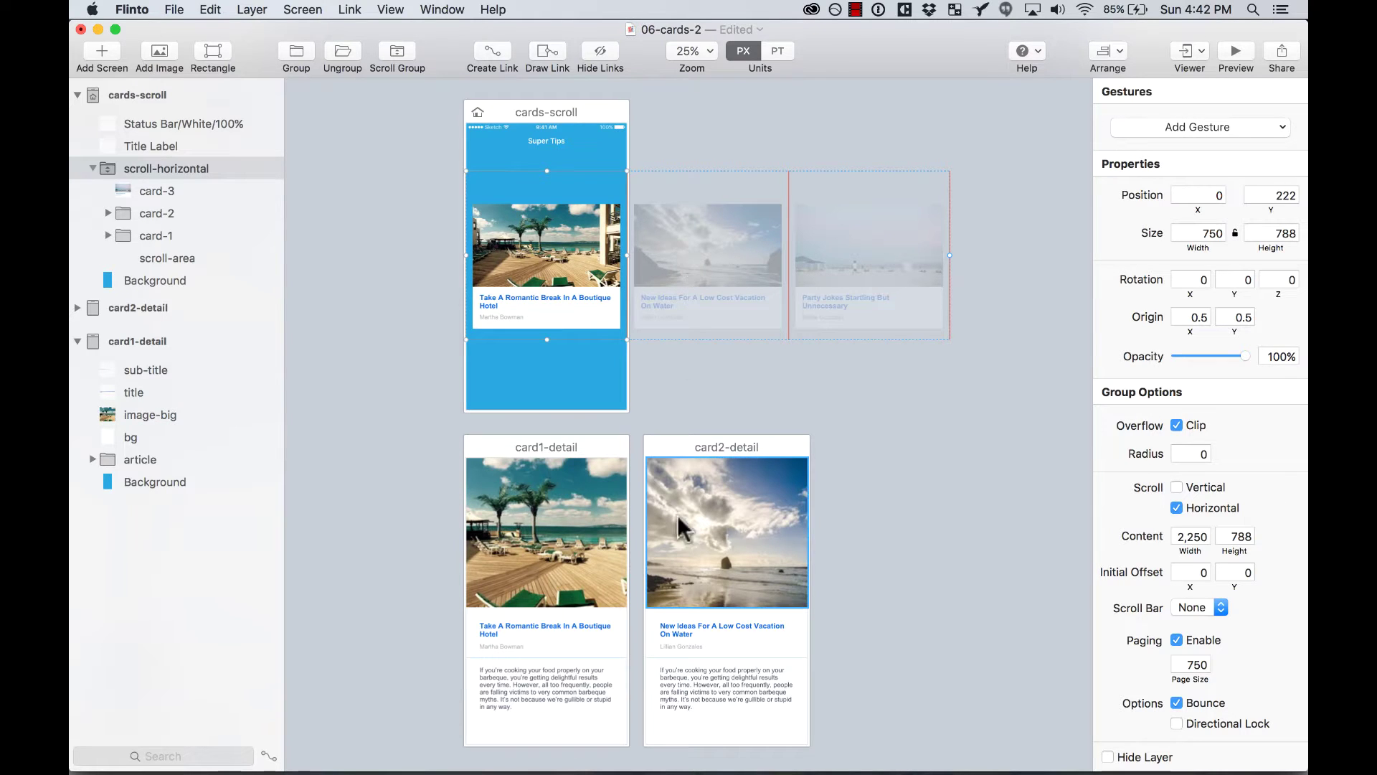
Select card-1 inside scroll-horizontal, link it to card1-detail, and choose New Transition.
left_click(422, 281)
left_click(560, 259)
double_click(560, 258)
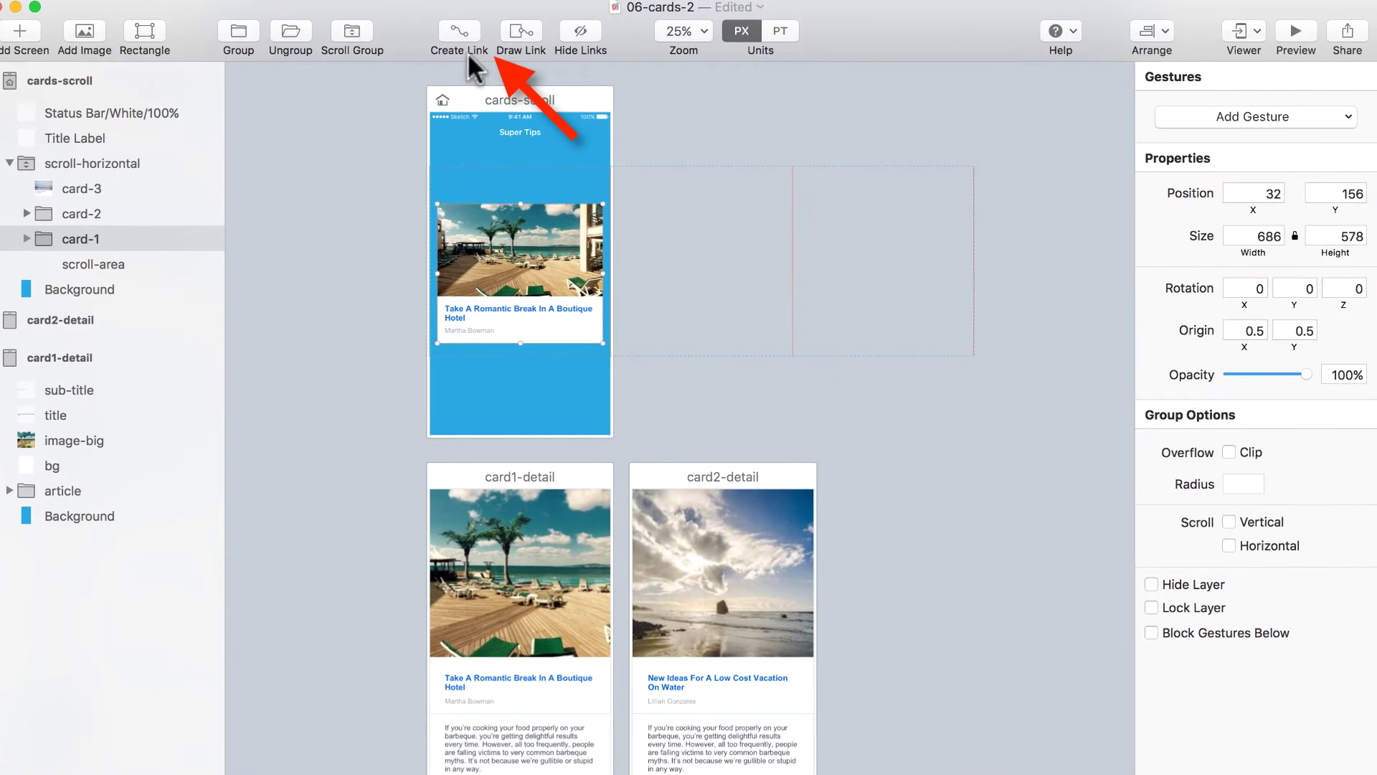
left_click(459, 34)
left_click(532, 552)
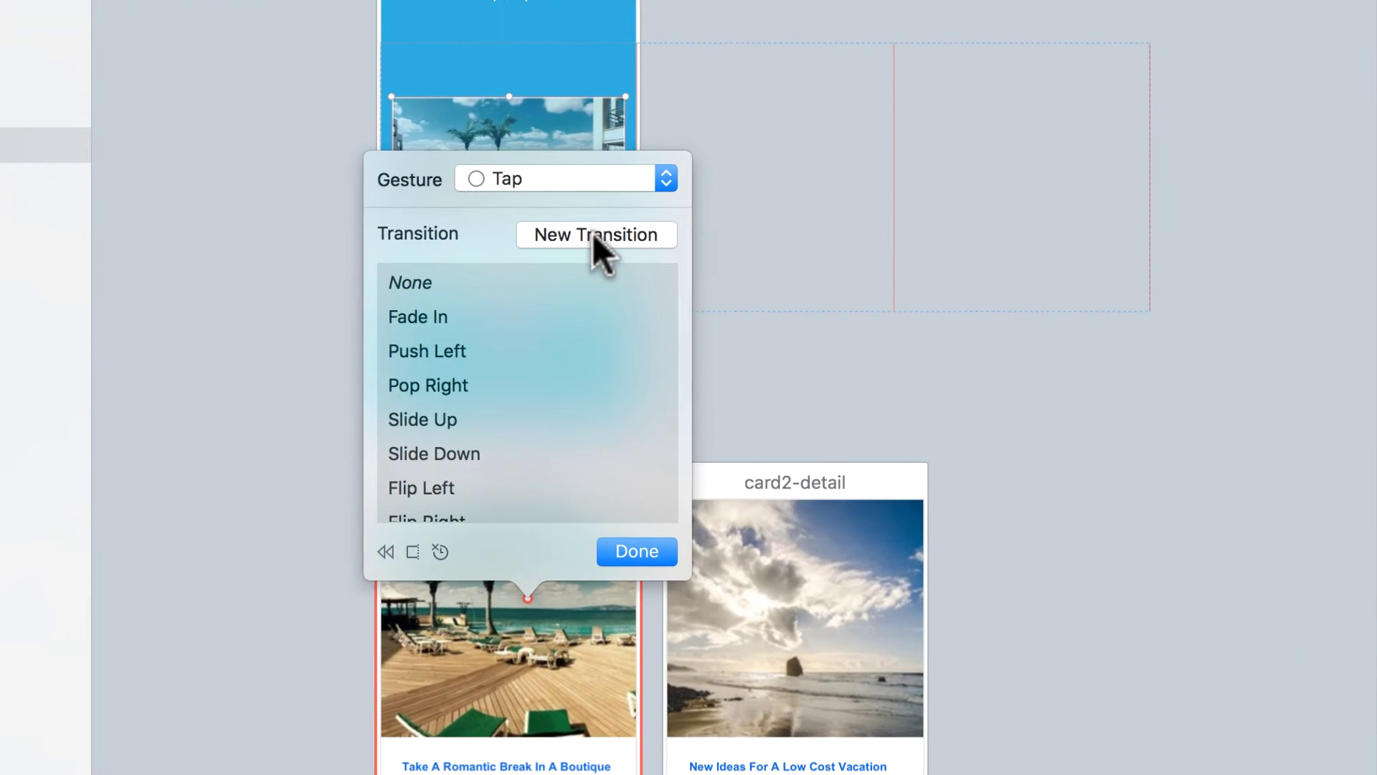
left_click(595, 235)
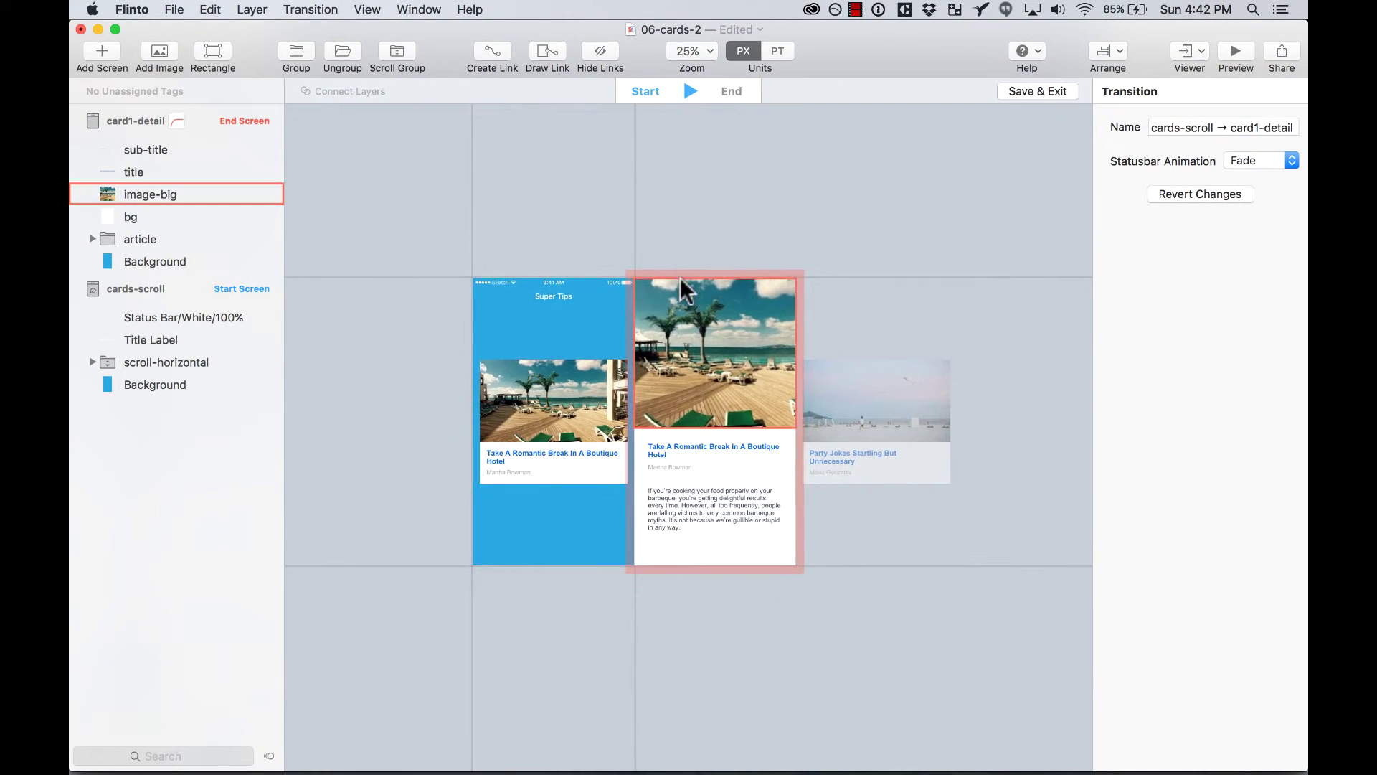
Move card1-detail over the first card's position, zoom to 50%, and expand the scroll-horizontal layers.
left_click(682, 278)
left_click_drag(683, 278, 519, 285)
key("super+plus")
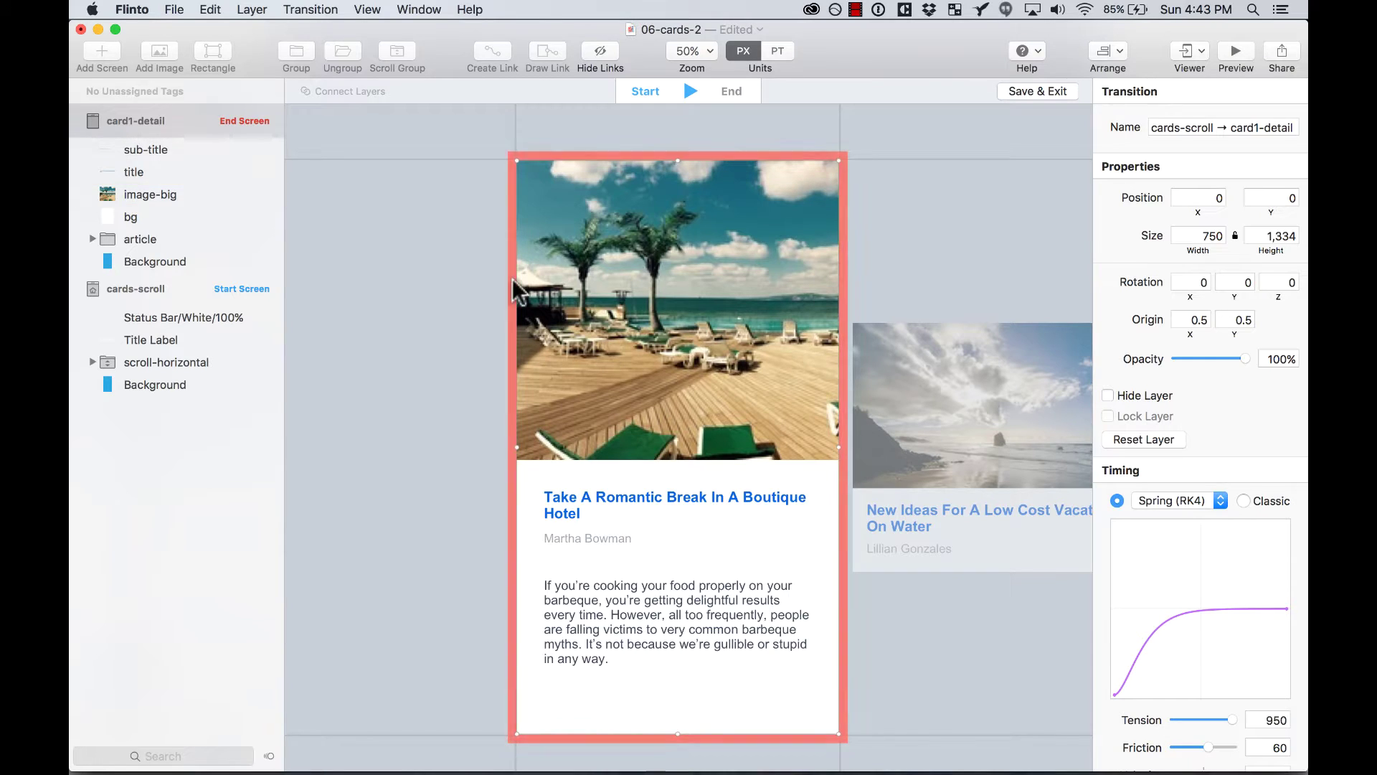
left_click(430, 264)
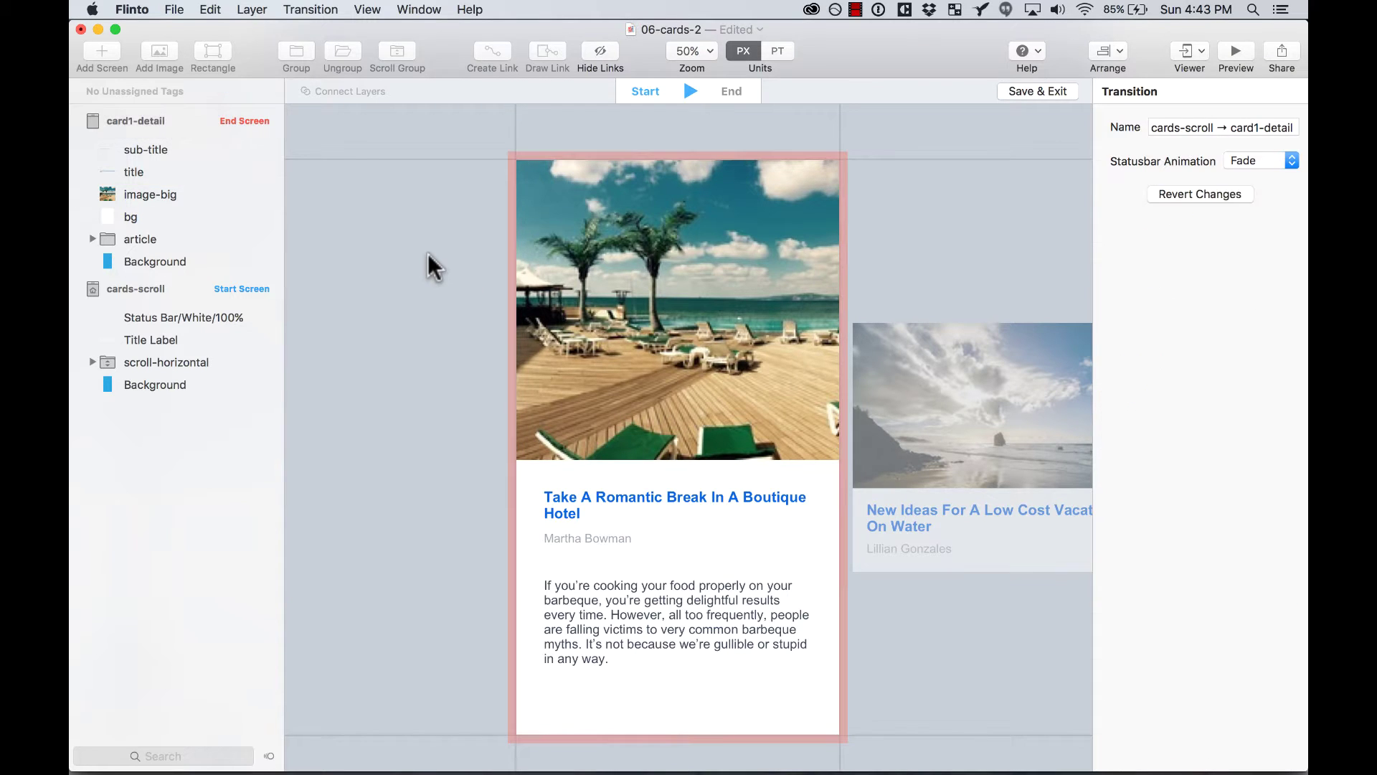
left_click(92, 362)
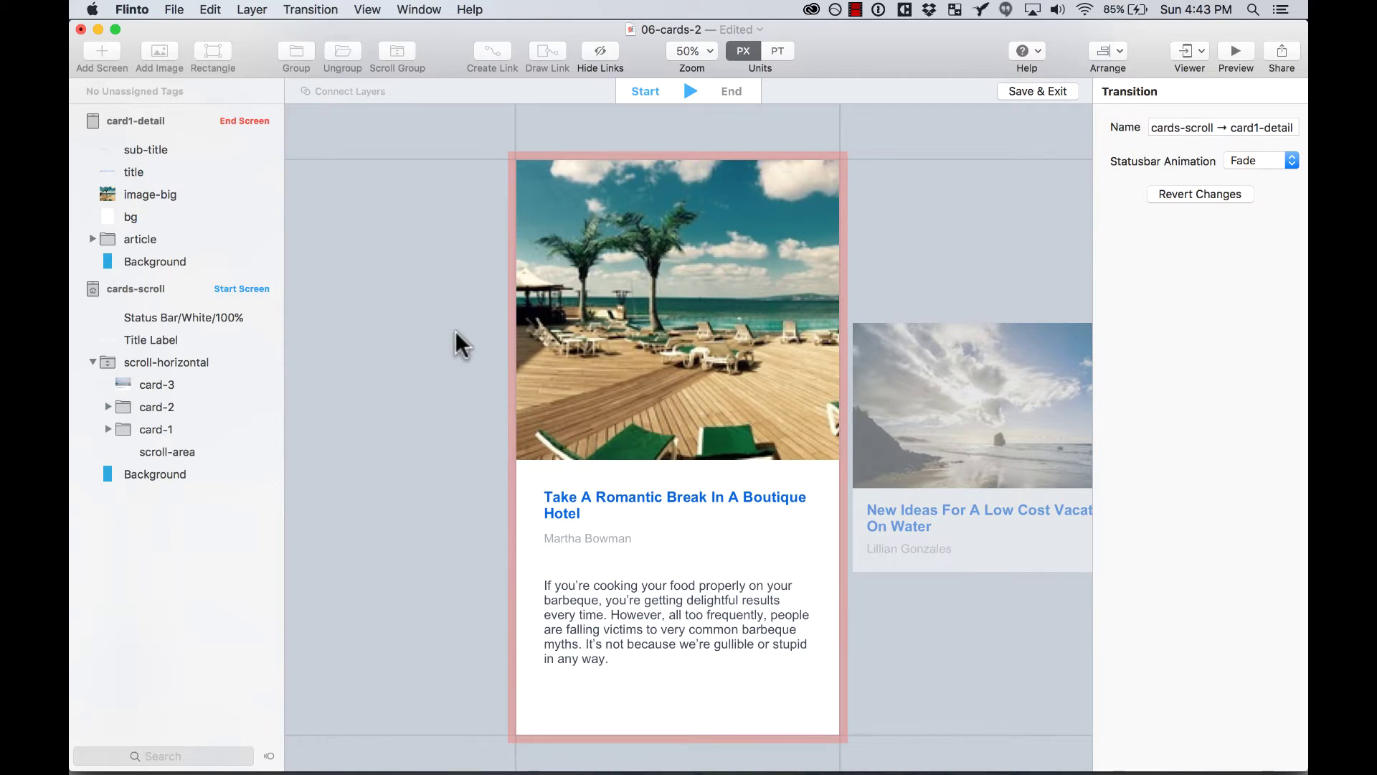
Expand card-1's layers and connect the detail sub-title to sub-title 1.
left_click(149, 198)
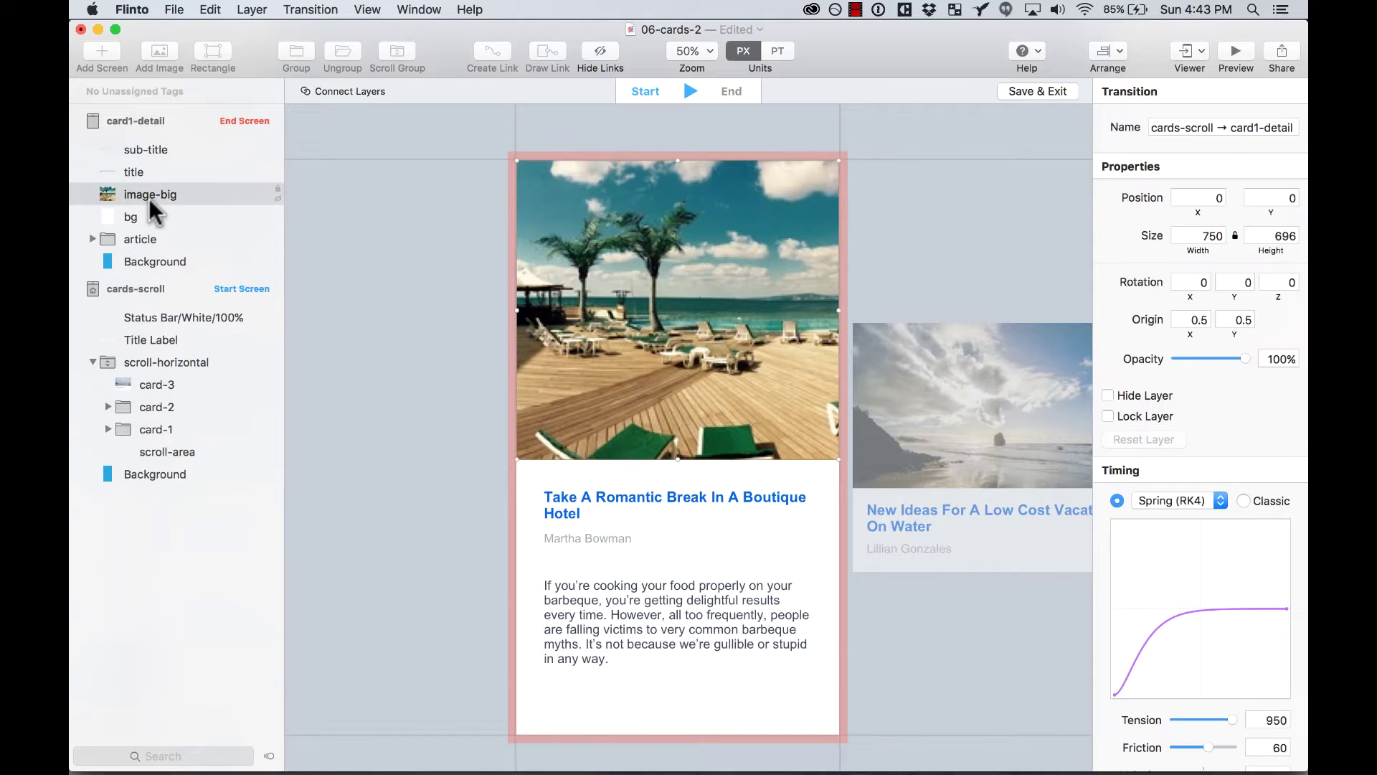
left_click(159, 216)
left_click(159, 173)
left_click(172, 150)
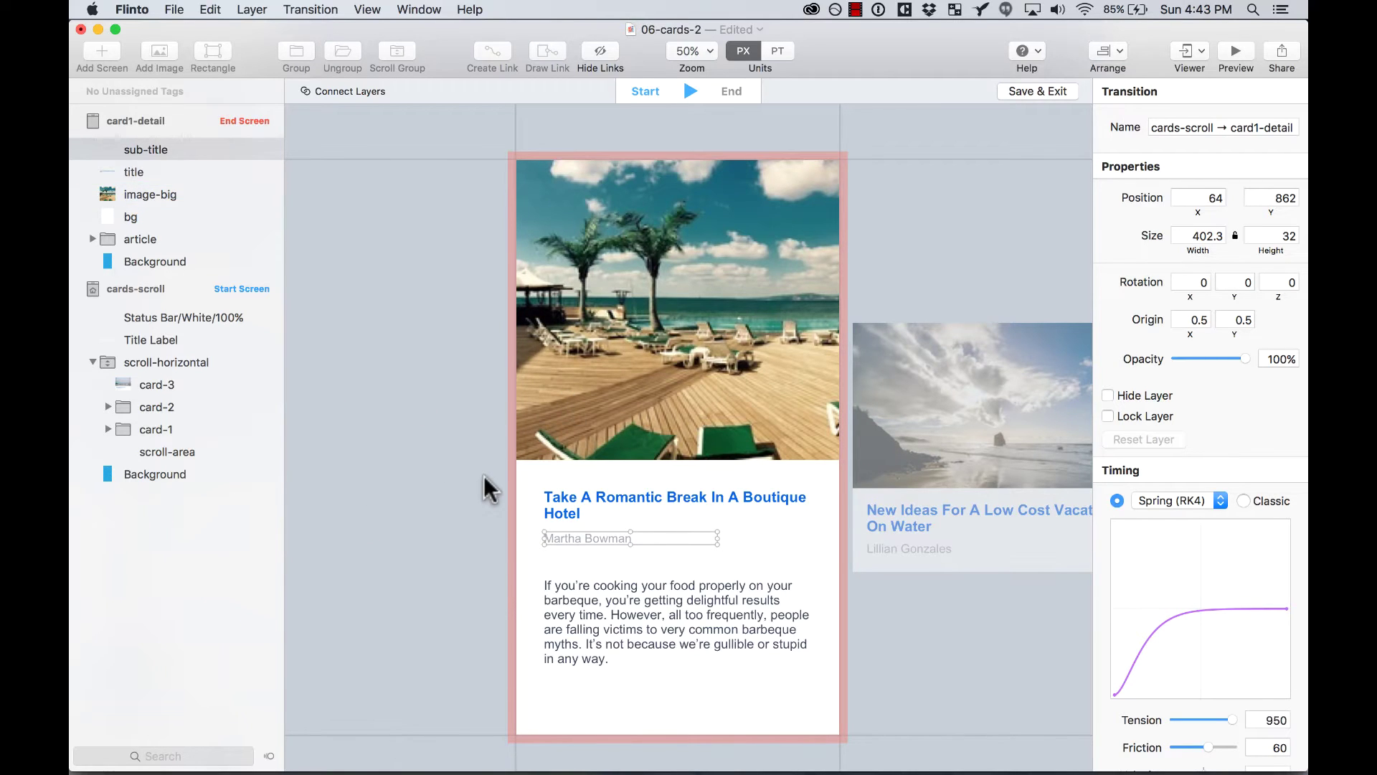
scroll(574, 444, "right", 3)
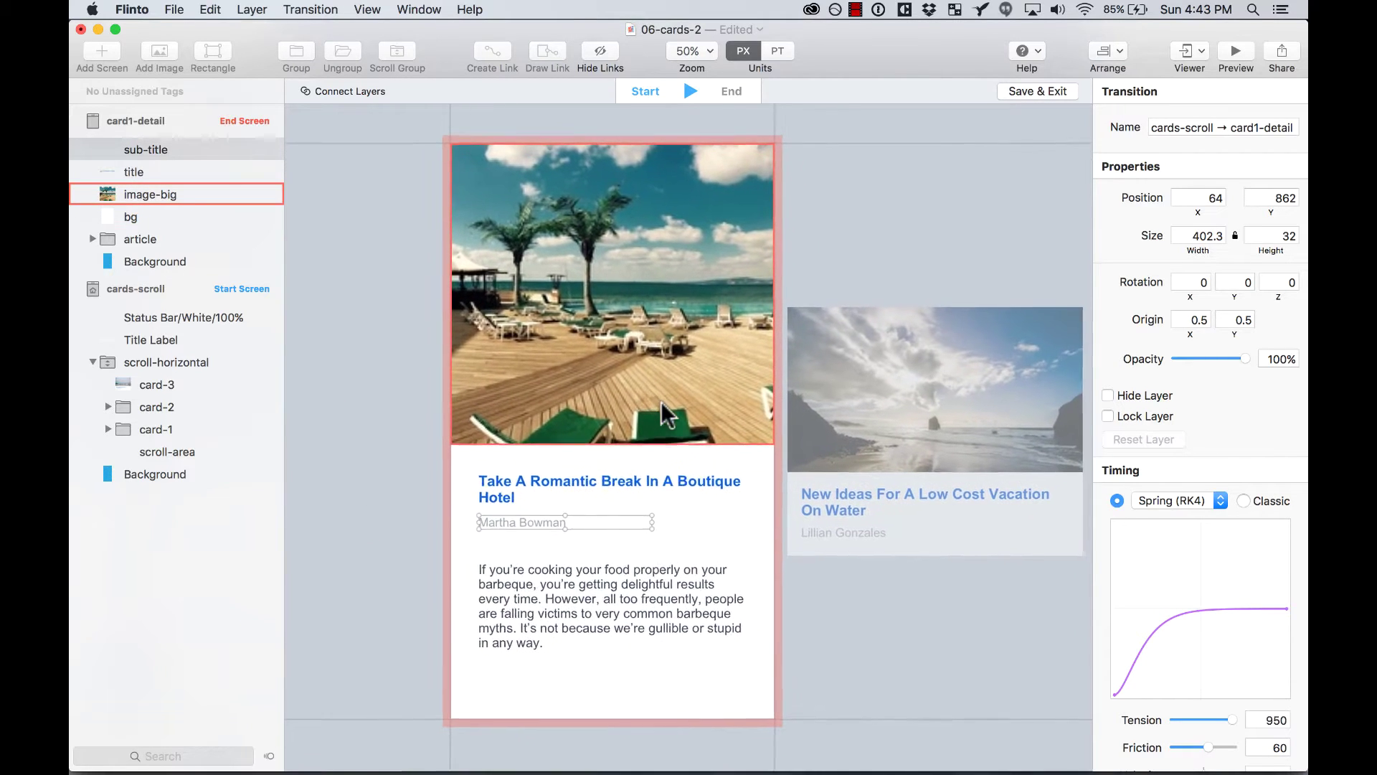
left_click(108, 429)
left_click(195, 452)
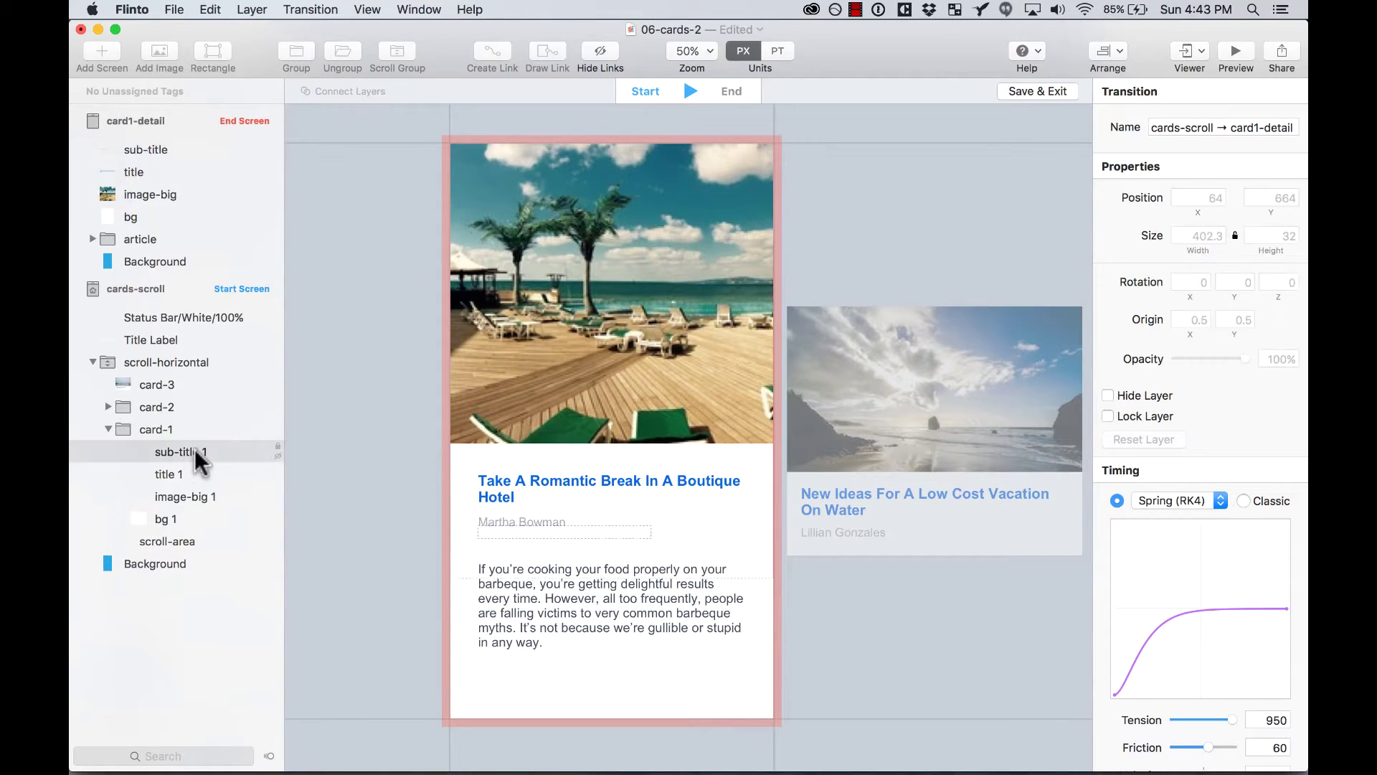
left_click(167, 149, "super")
left_click(350, 91)
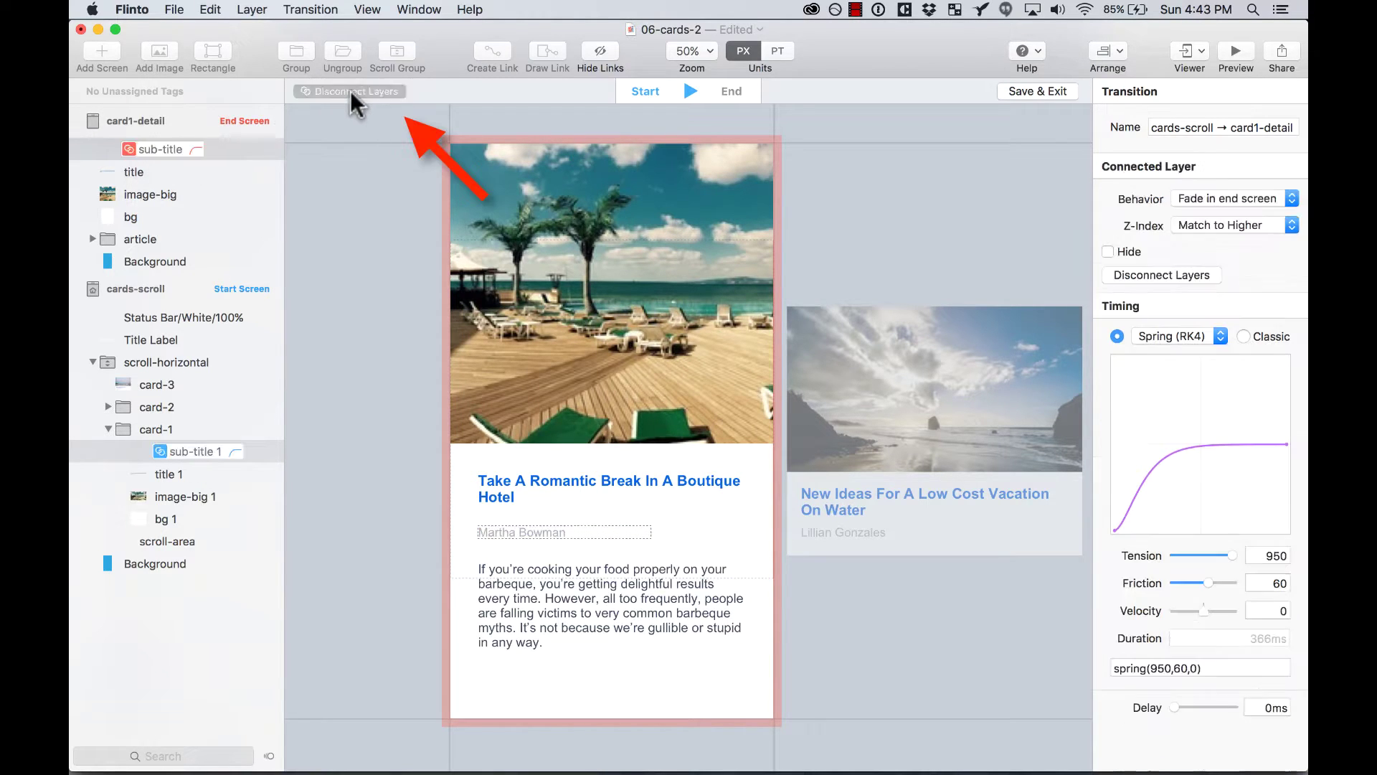
Connect the detail title, image-big and bg to title 1, image-big 1 and bg 1.
left_click(177, 177)
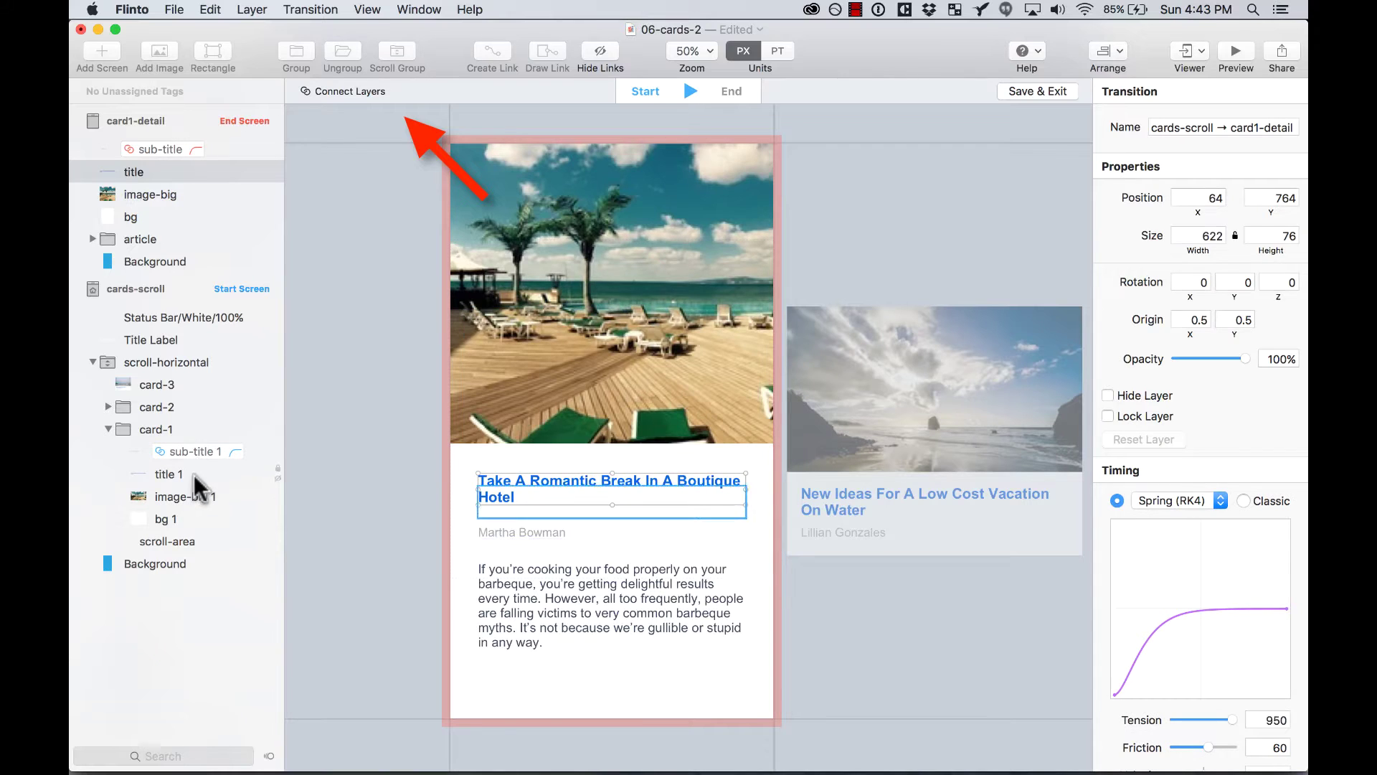
left_click(193, 474, "super")
left_click(333, 93)
left_click(182, 195)
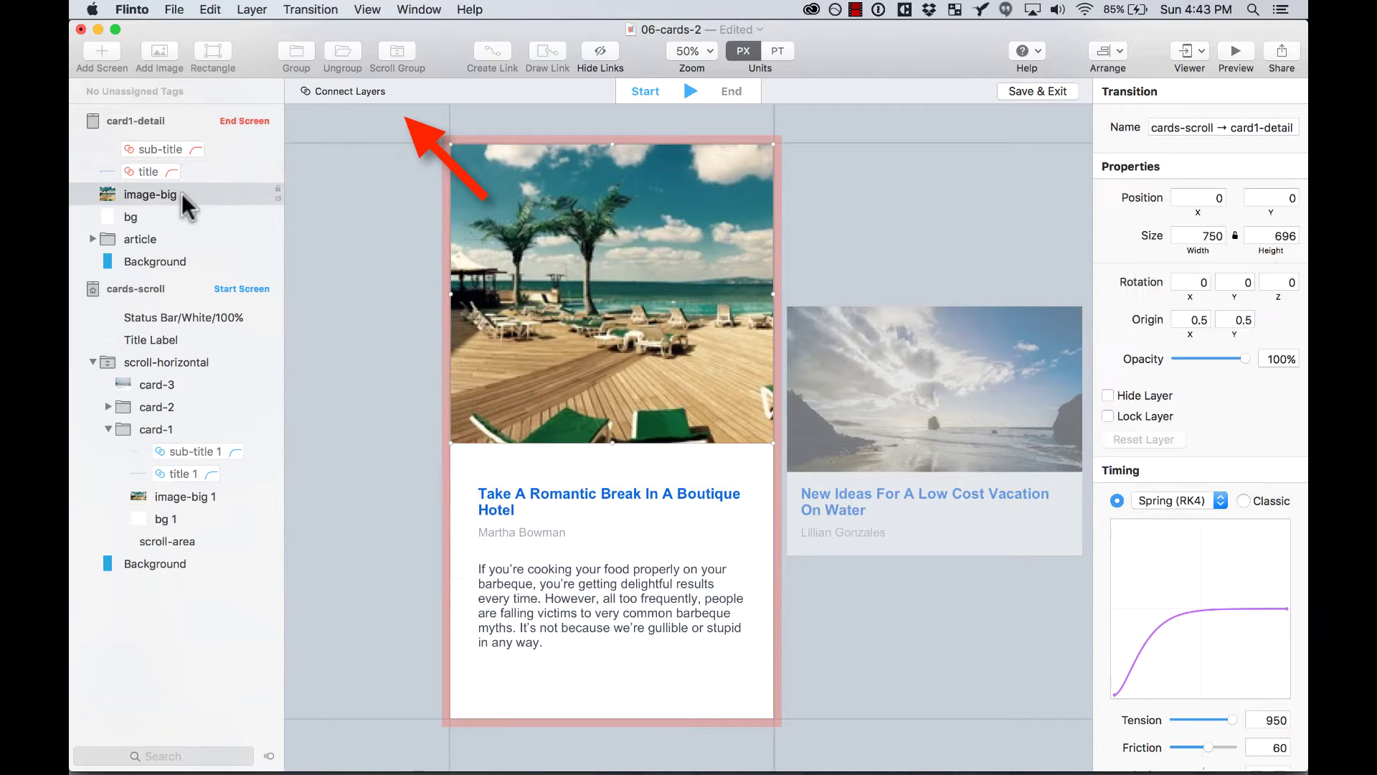
left_click(203, 497, "super")
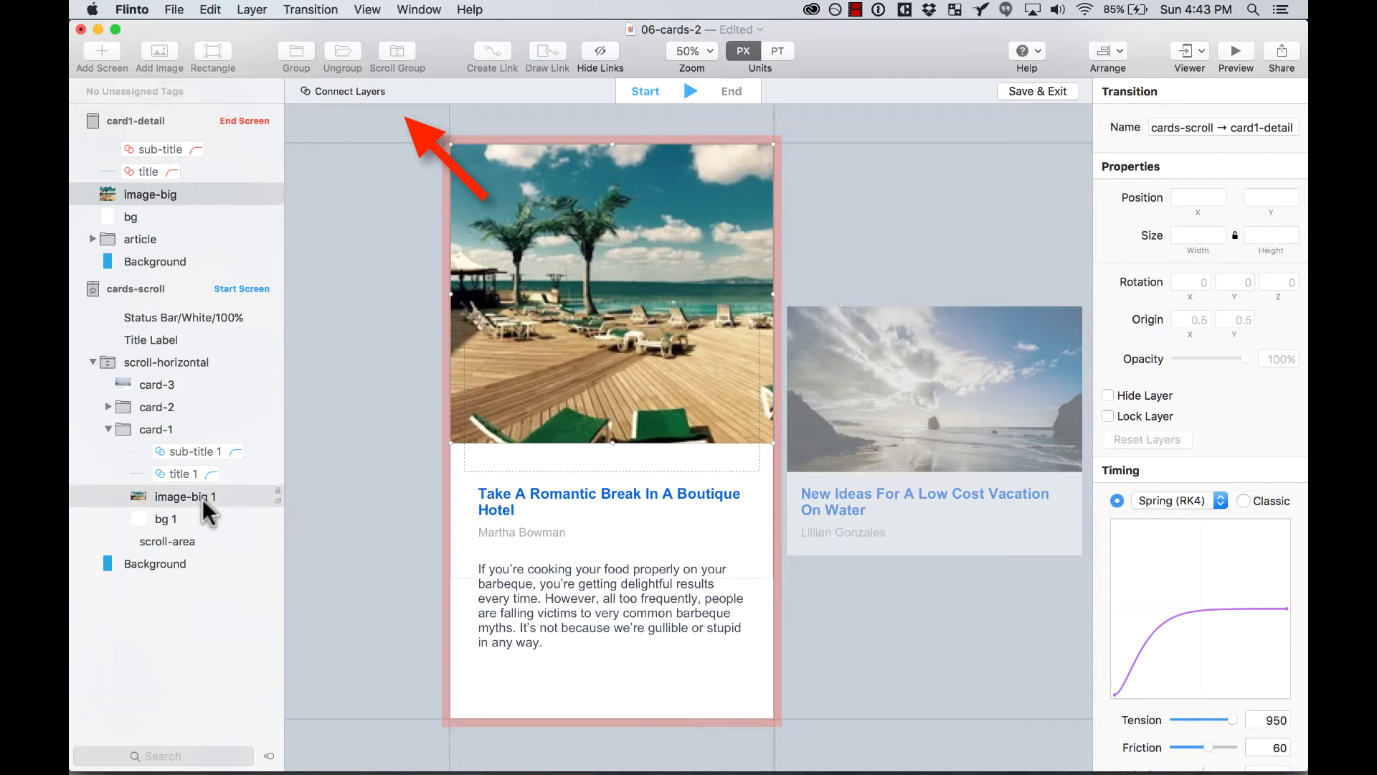
left_click(333, 91)
left_click(174, 219)
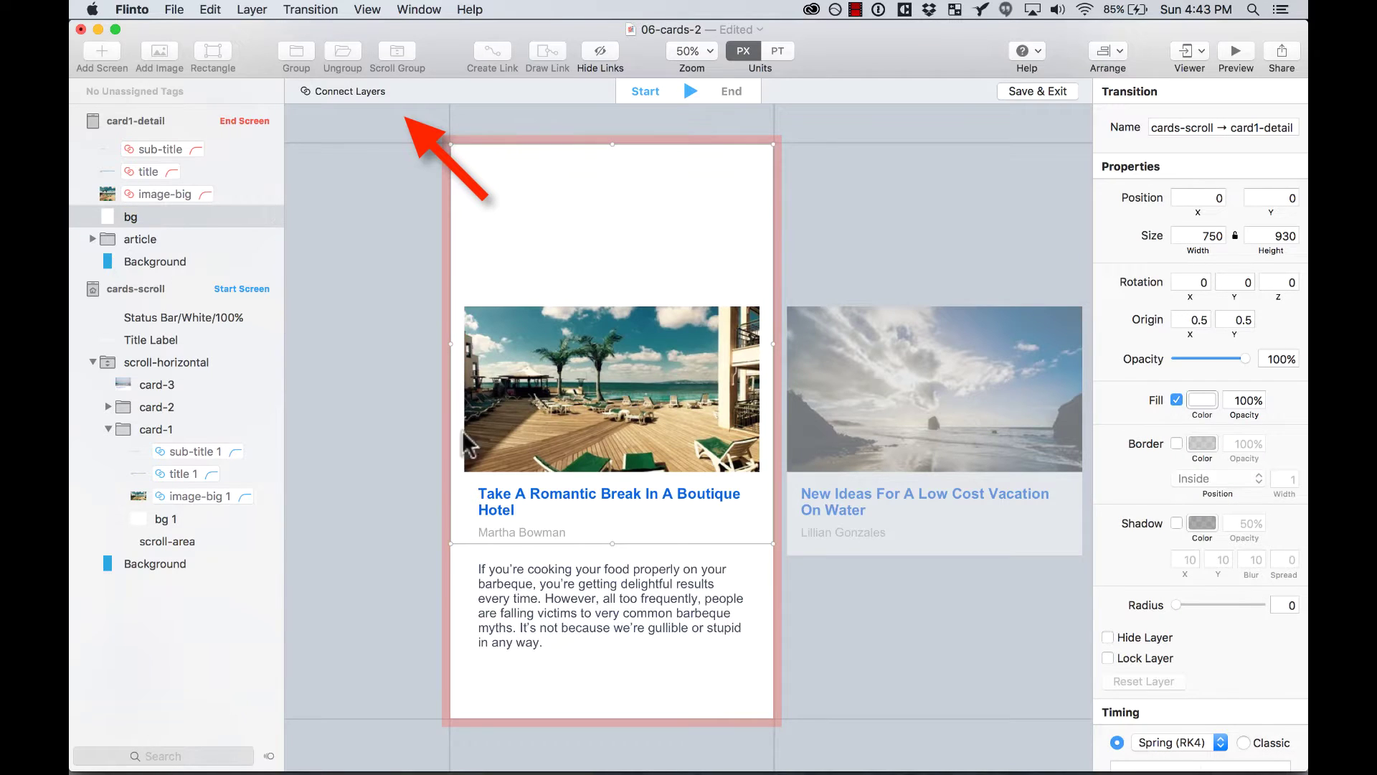
left_click(197, 519, "super")
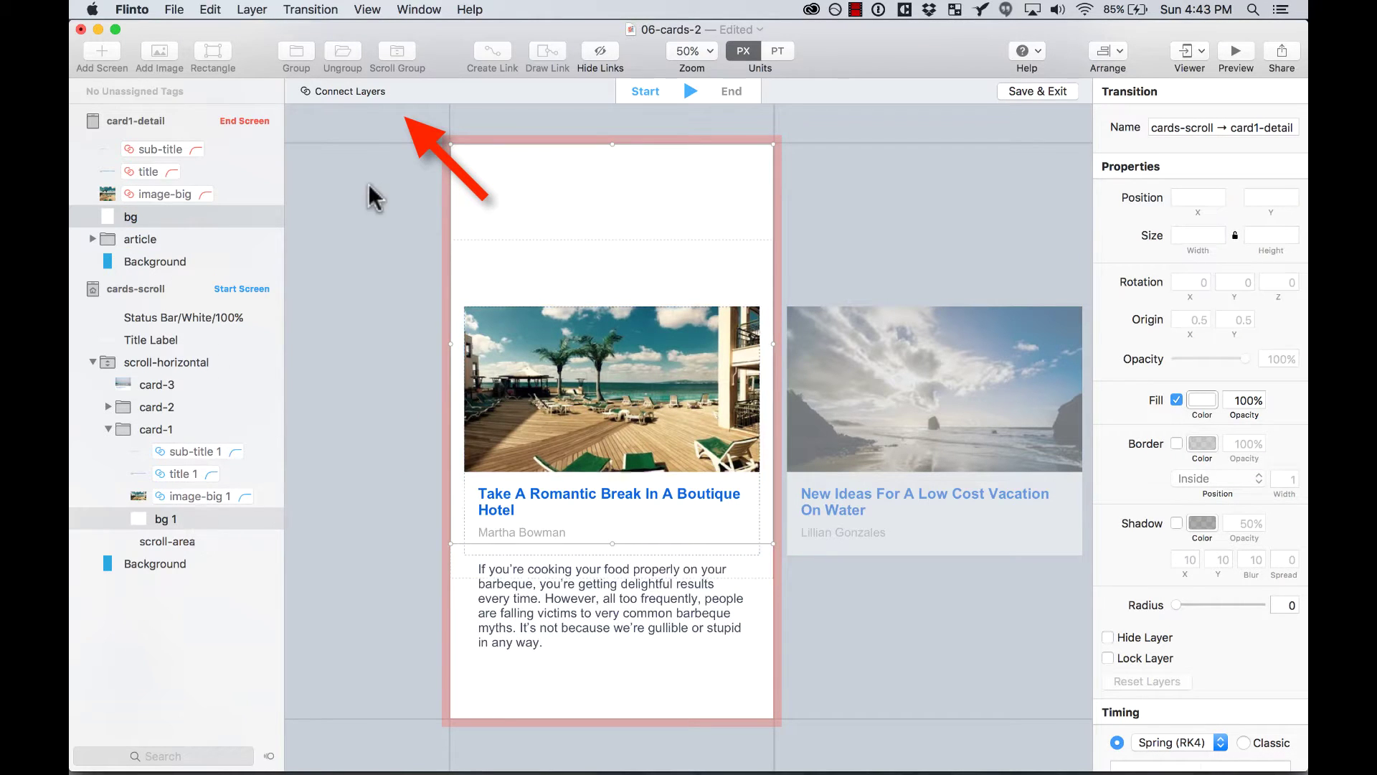
left_click(350, 92)
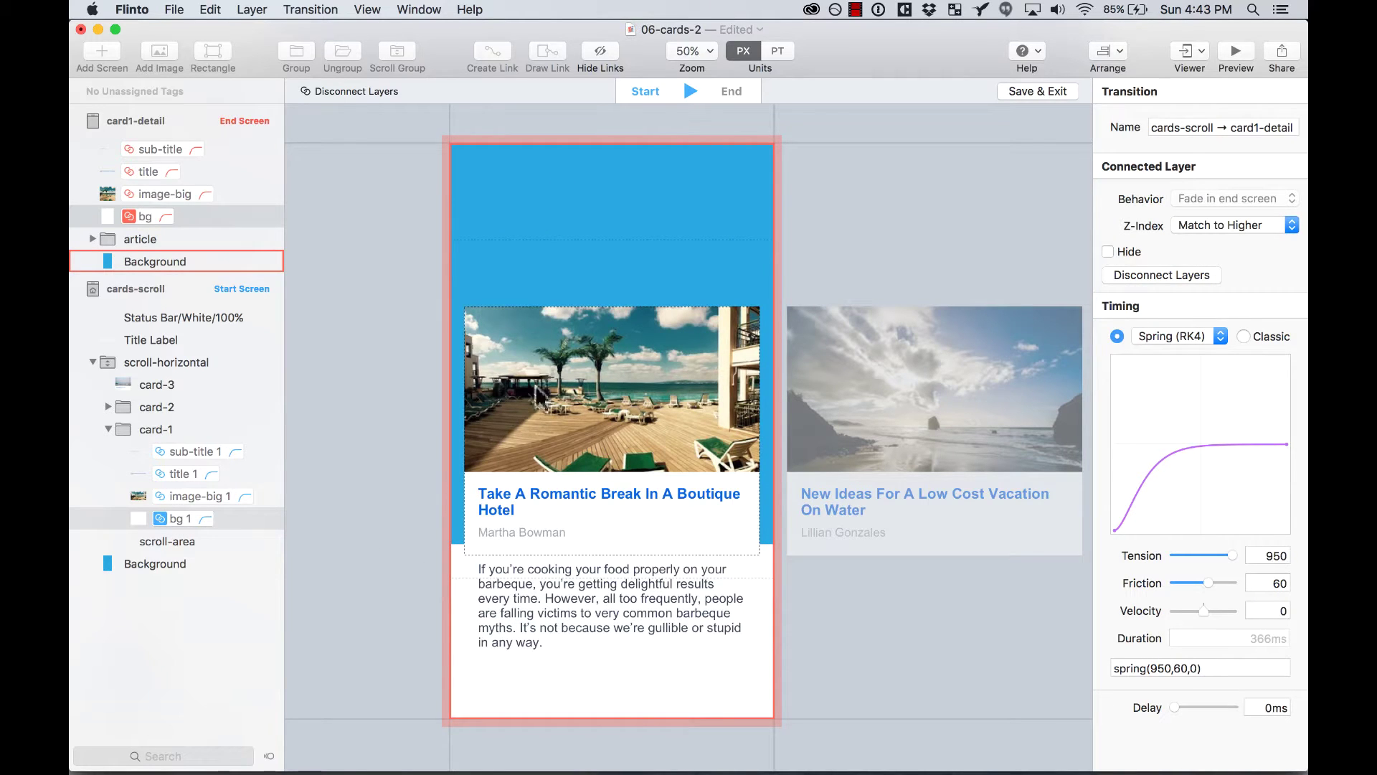
Tilt the article layer to 100° Rotation X and move it up to position -53, 957.
left_click(517, 600)
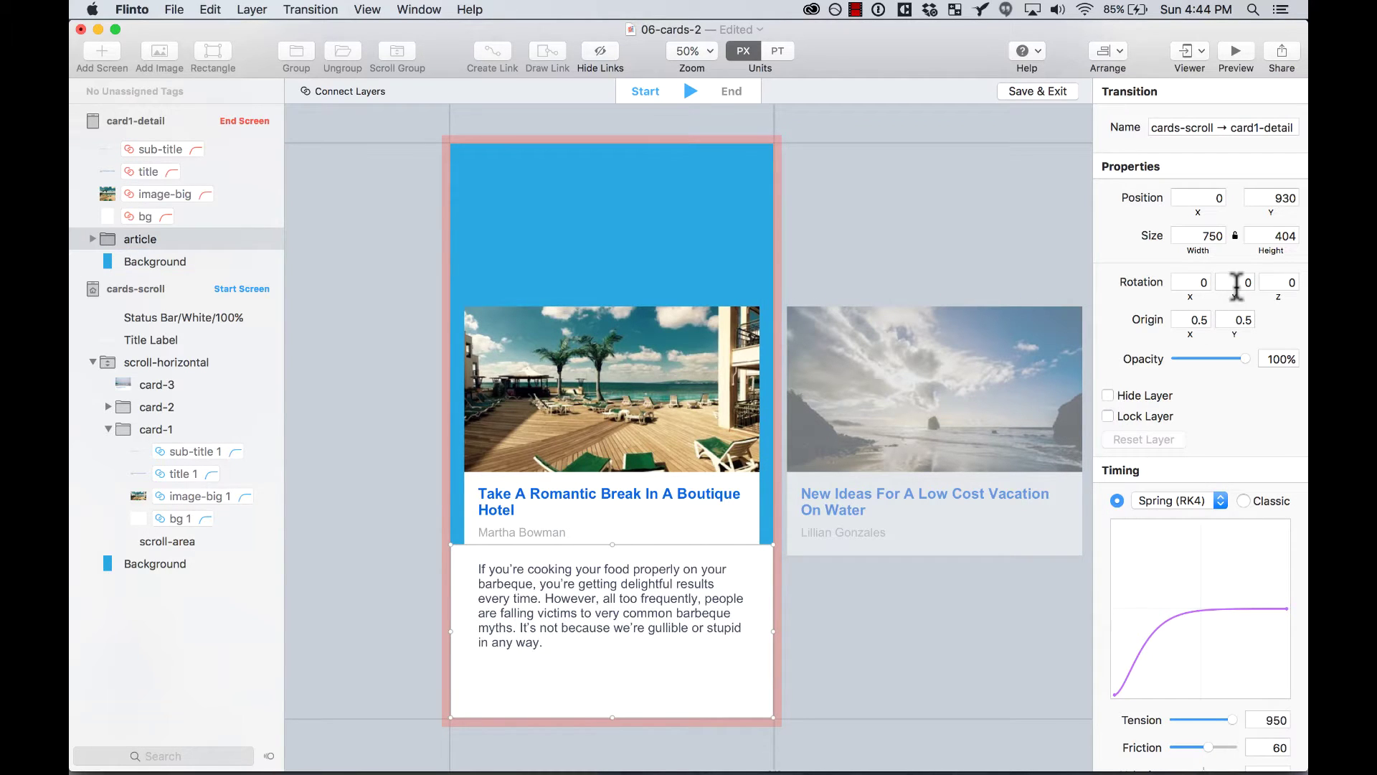
key("shift+Down")
key("shift+Down")
key("shift+Down")
key("shift+Down")
key("shift+Down")
key("shift+Down")
key("shift+Down")
key("shift+Down")
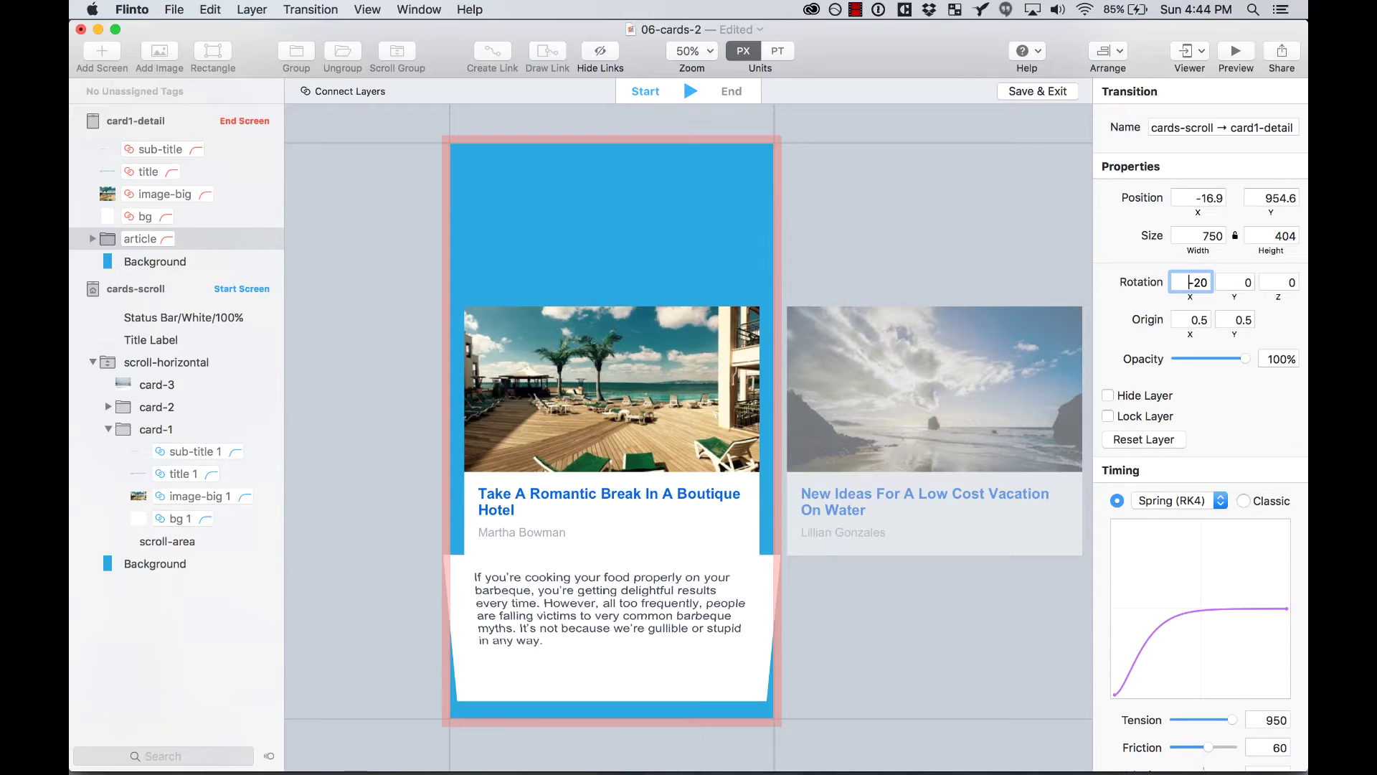
key("shift+Up")
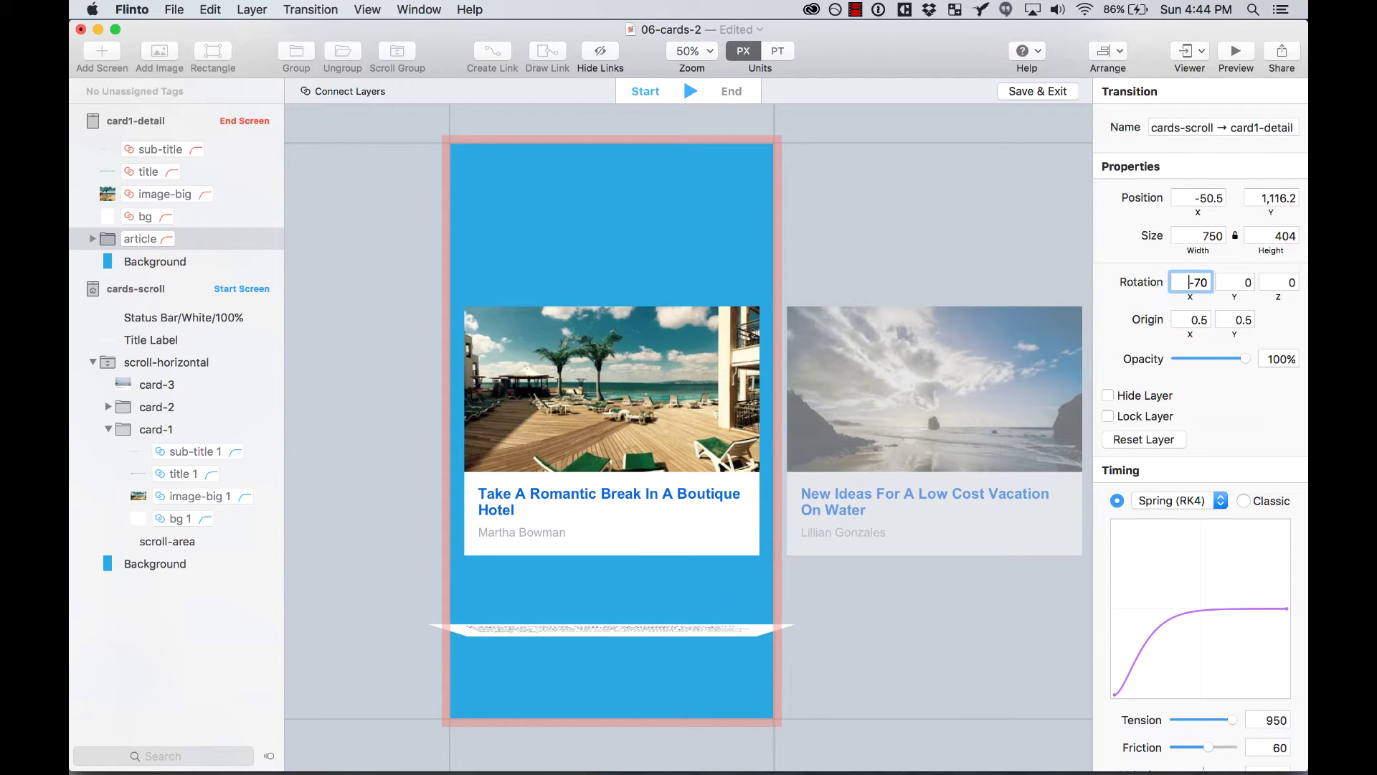
key("shift+Up")
key("shift+Up")
key("shift+Up")
key("shift+Up")
key("shift+Up")
key("shift+Up")
key("shift+Up")
key("shift+Up")
key("shift+Up")
key("shift+Up")
key("shift+Up")
key("shift+Up")
key("shift+Up")
key("shift+Up")
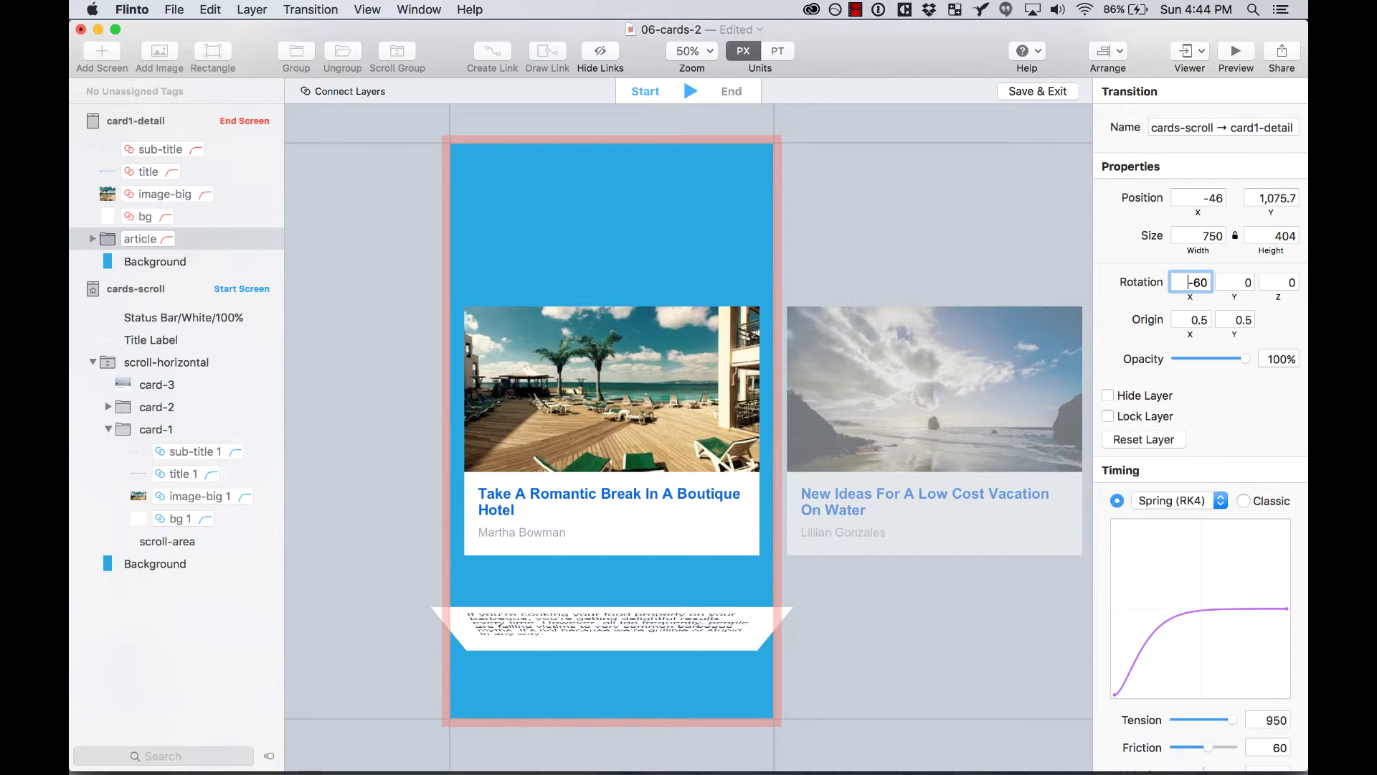
key("shift+Up")
key("shift+Up")
key("shift+Up")
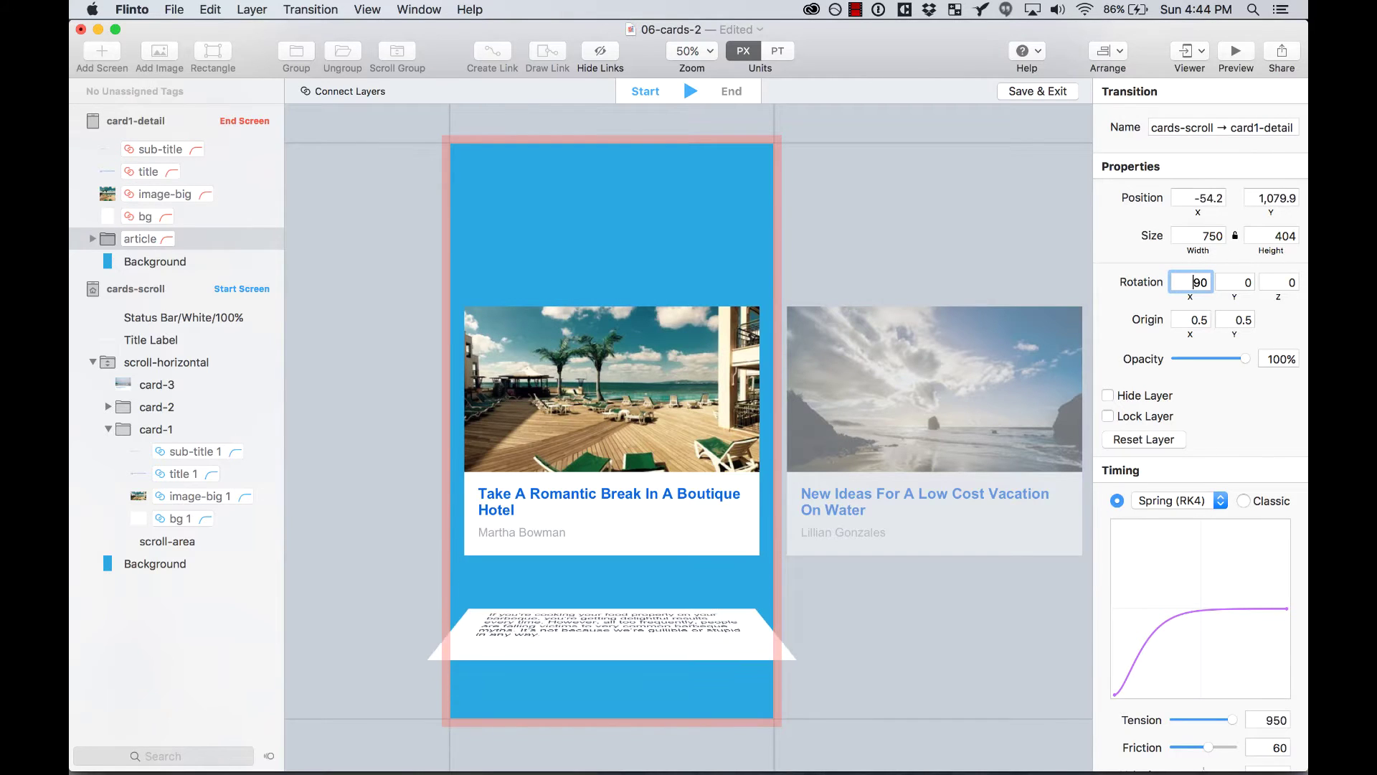
key("shift+Down")
key("shift+Up")
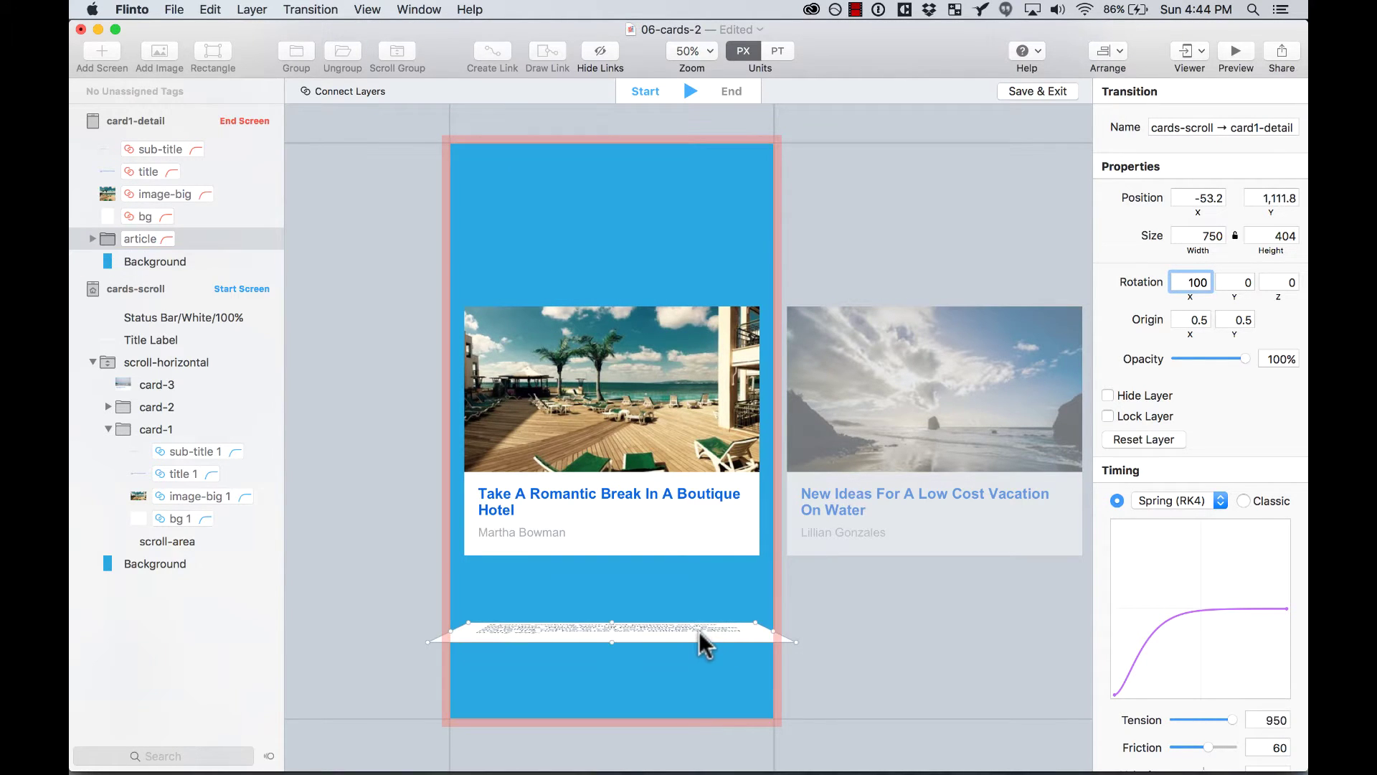
left_click_drag(700, 631, 706, 557)
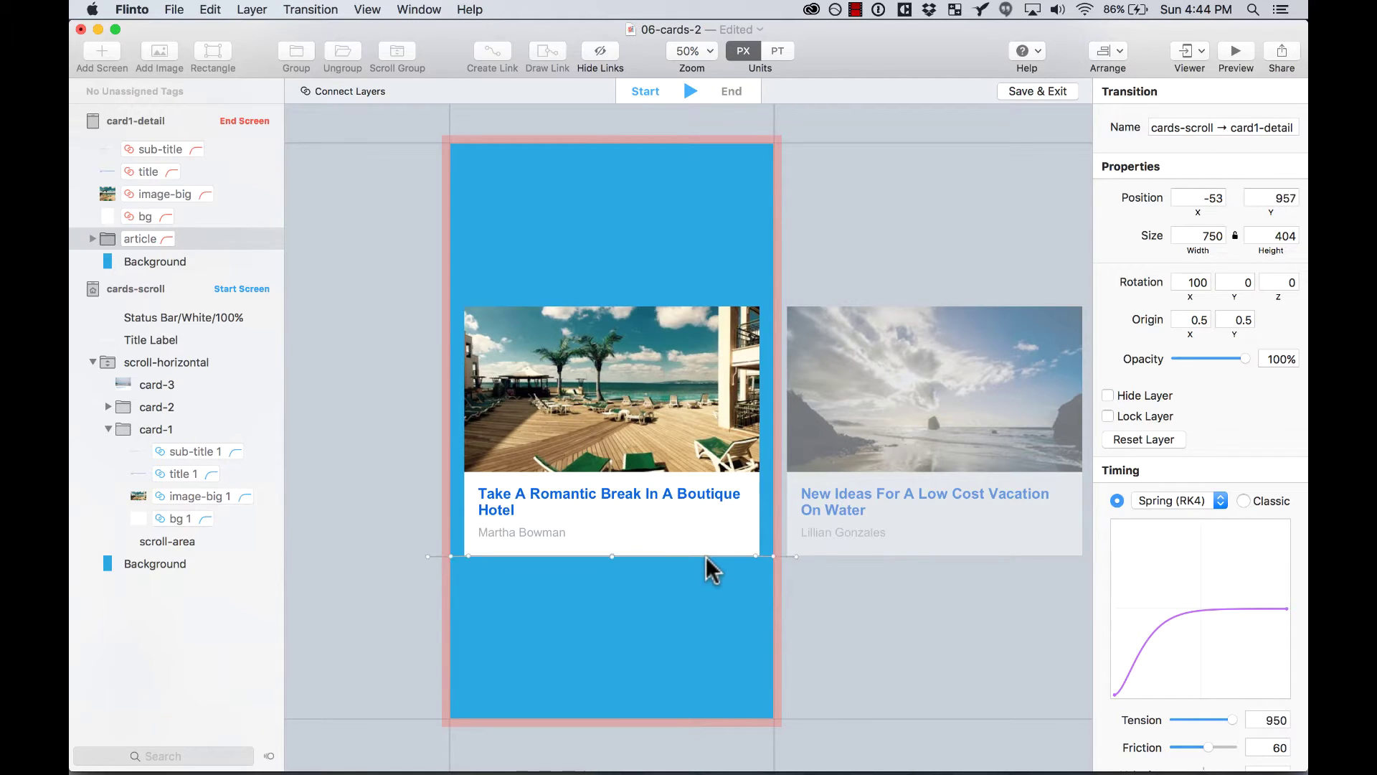
Set the article's start opacity to 70% and its animation delay to 100ms.
left_click(1231, 358)
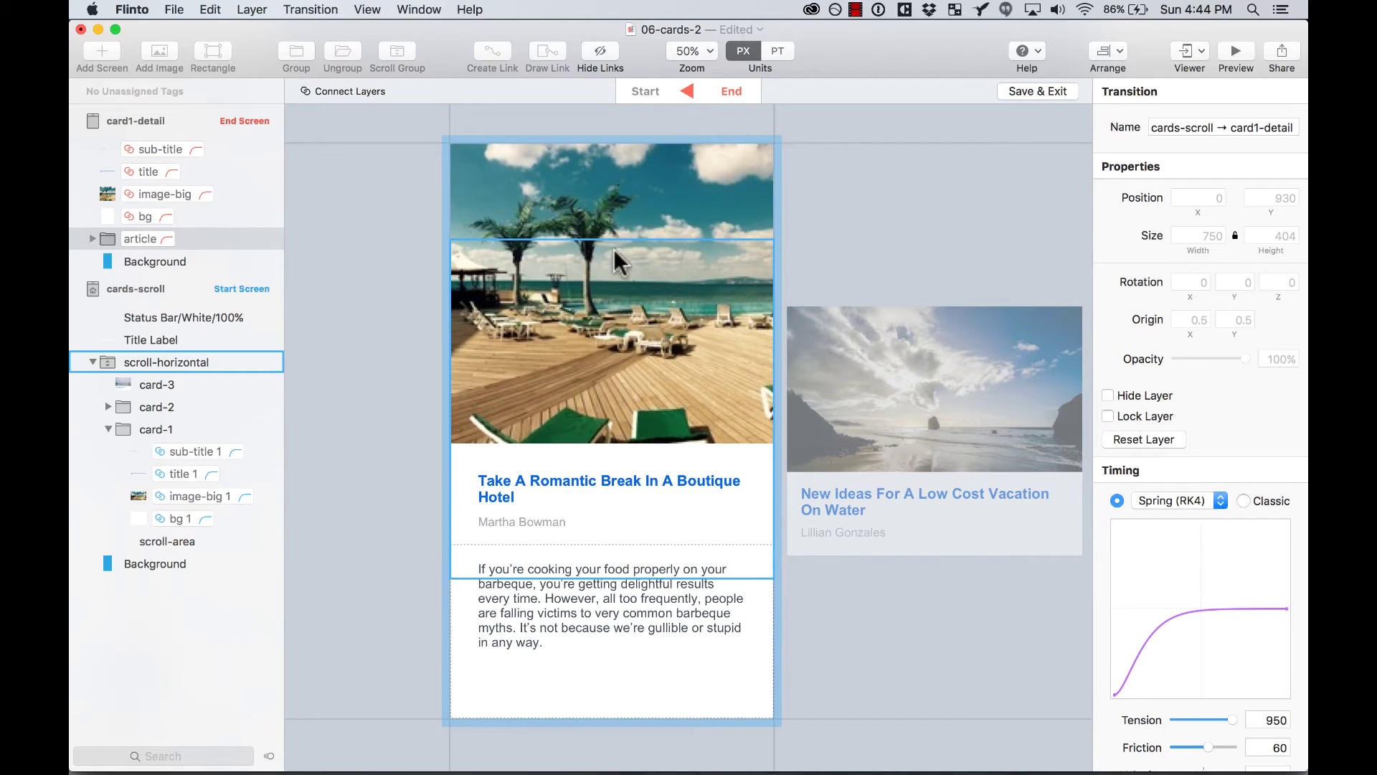
mouse_move(693, 89)
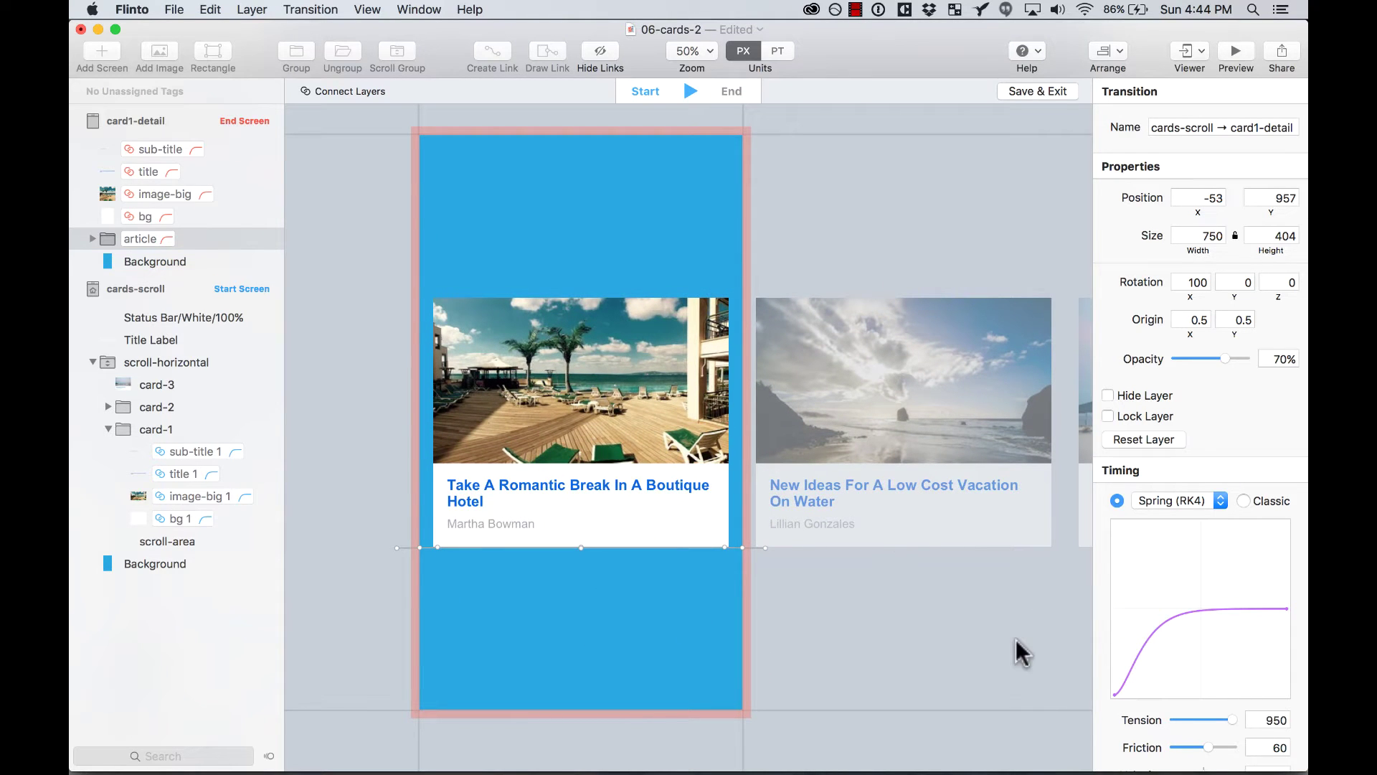
scroll(1259, 628, "down", 3)
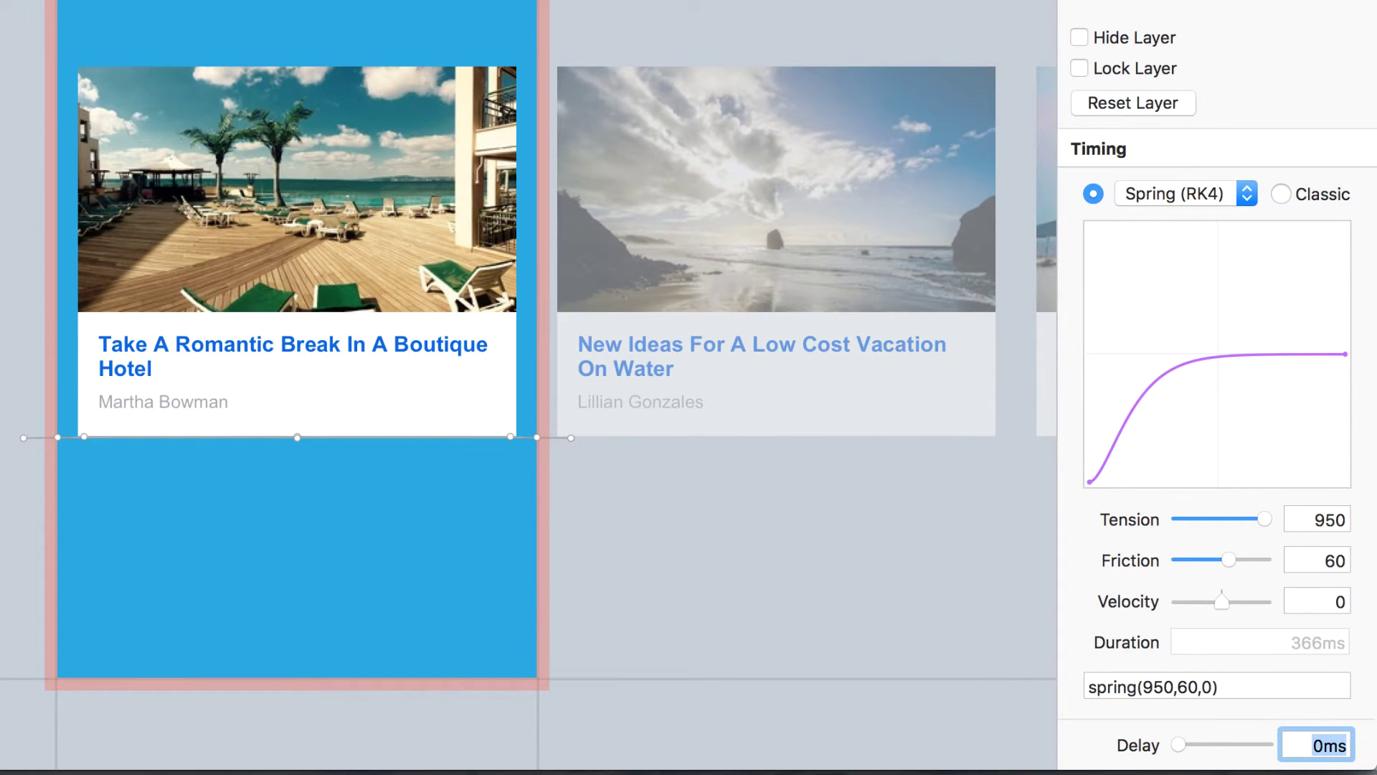
key("Return")
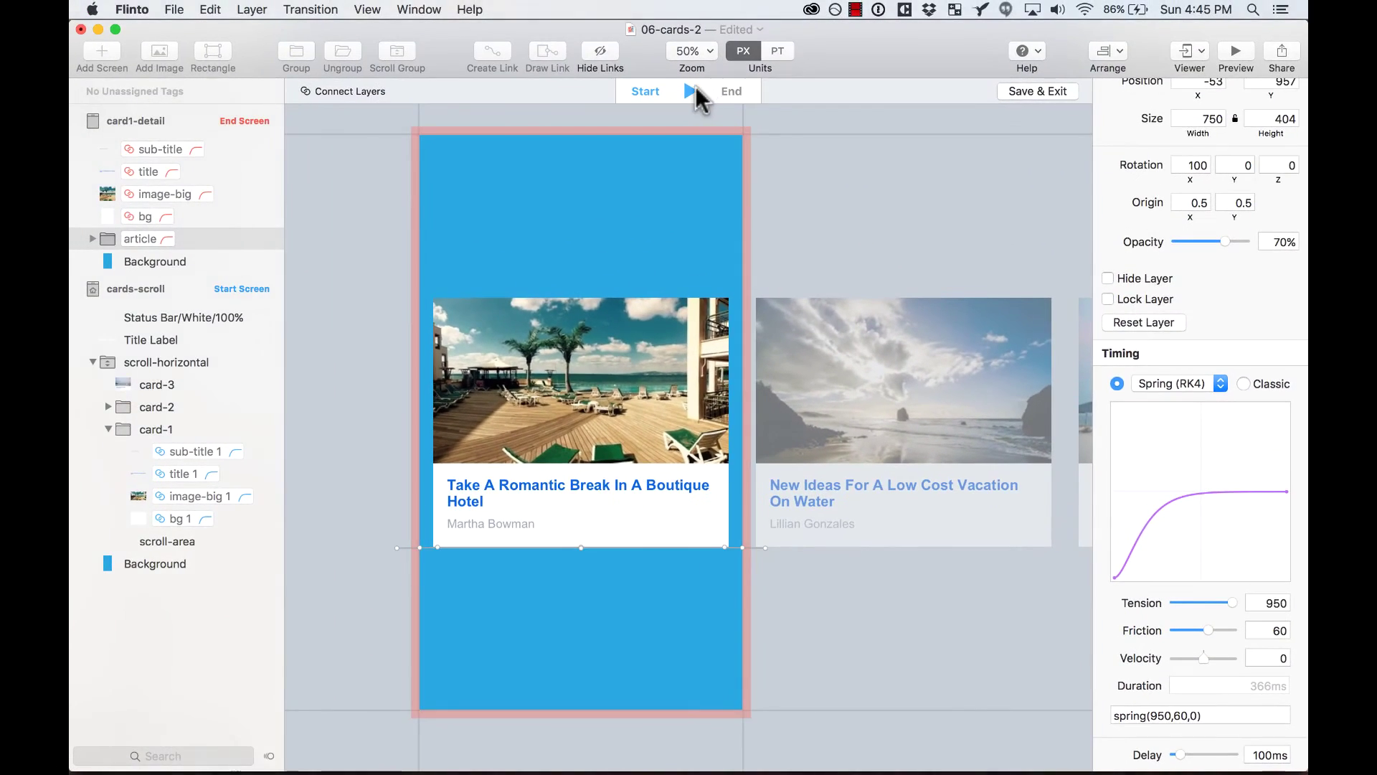
Play the transition back and forth between start and end states to check the animation.
left_click(695, 86)
left_click(695, 86)
left_click(695, 86)
left_click(695, 86)
left_click(695, 86)
left_click(695, 86)
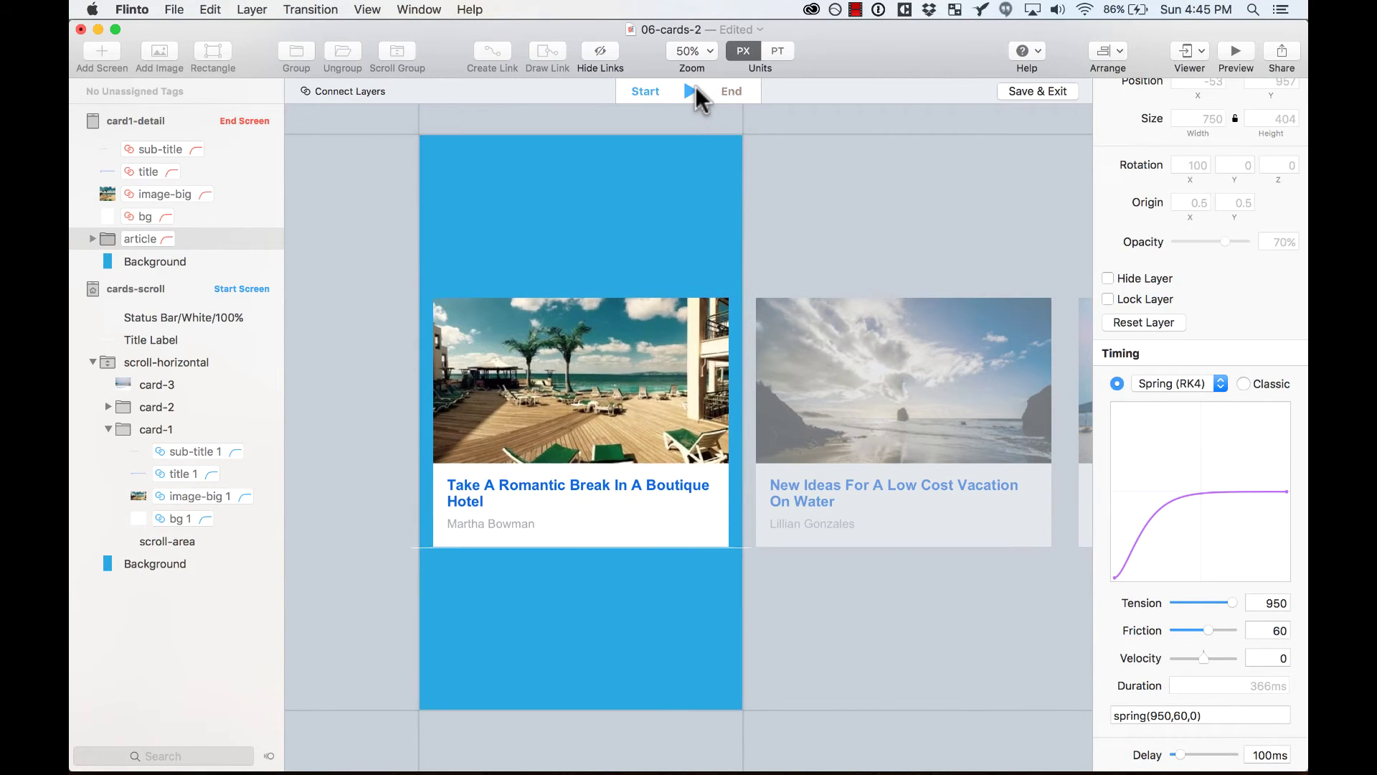
left_click(695, 90)
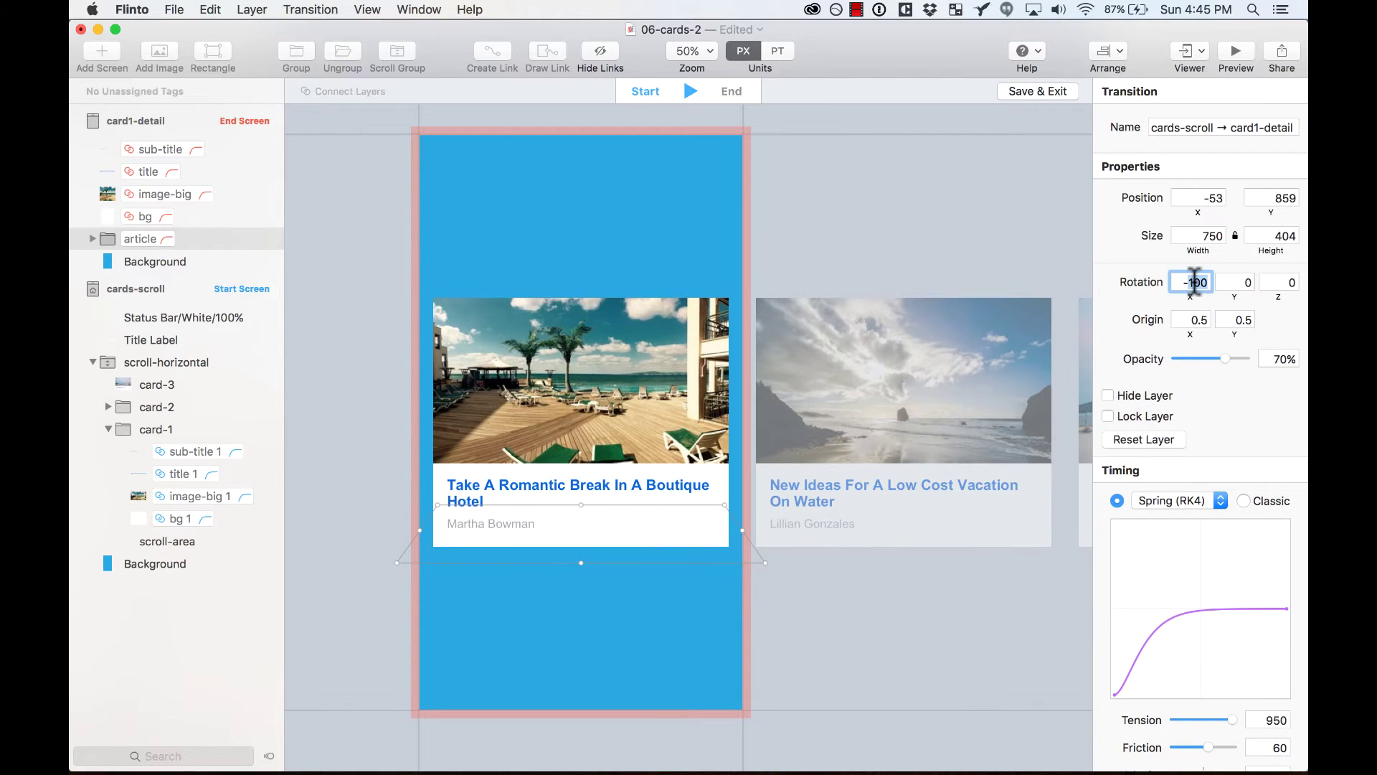
Set the article's start X rotation to -81 and replay the grow preview.
key("Return")
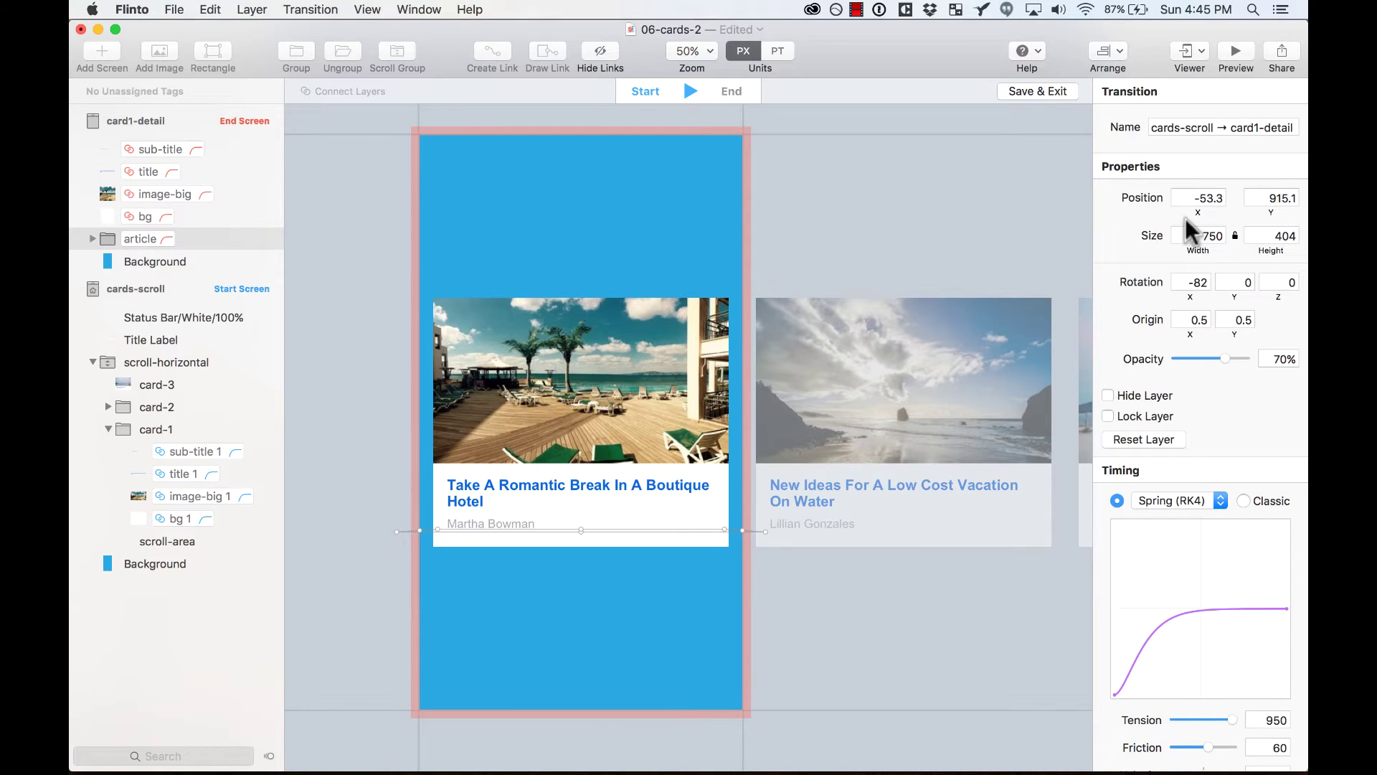
left_click(1200, 282)
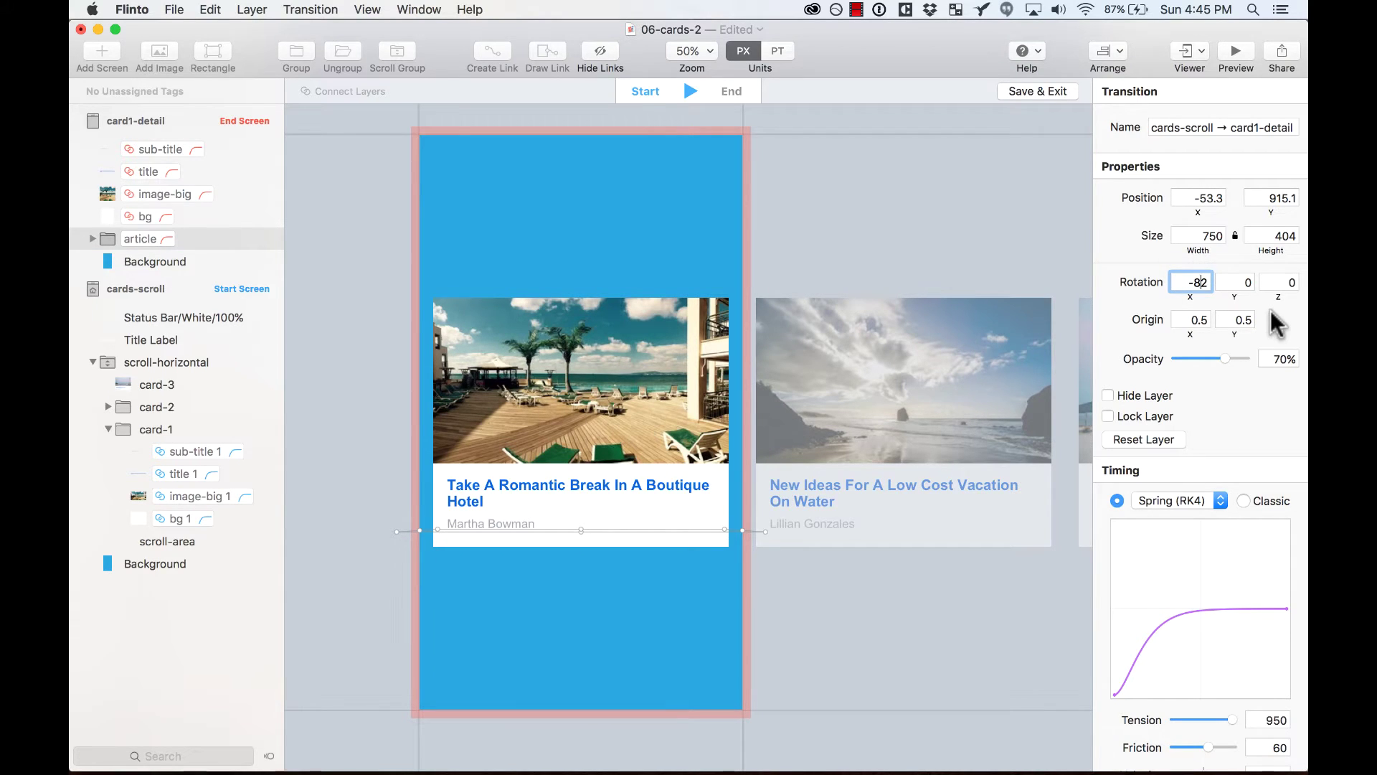
key("Up")
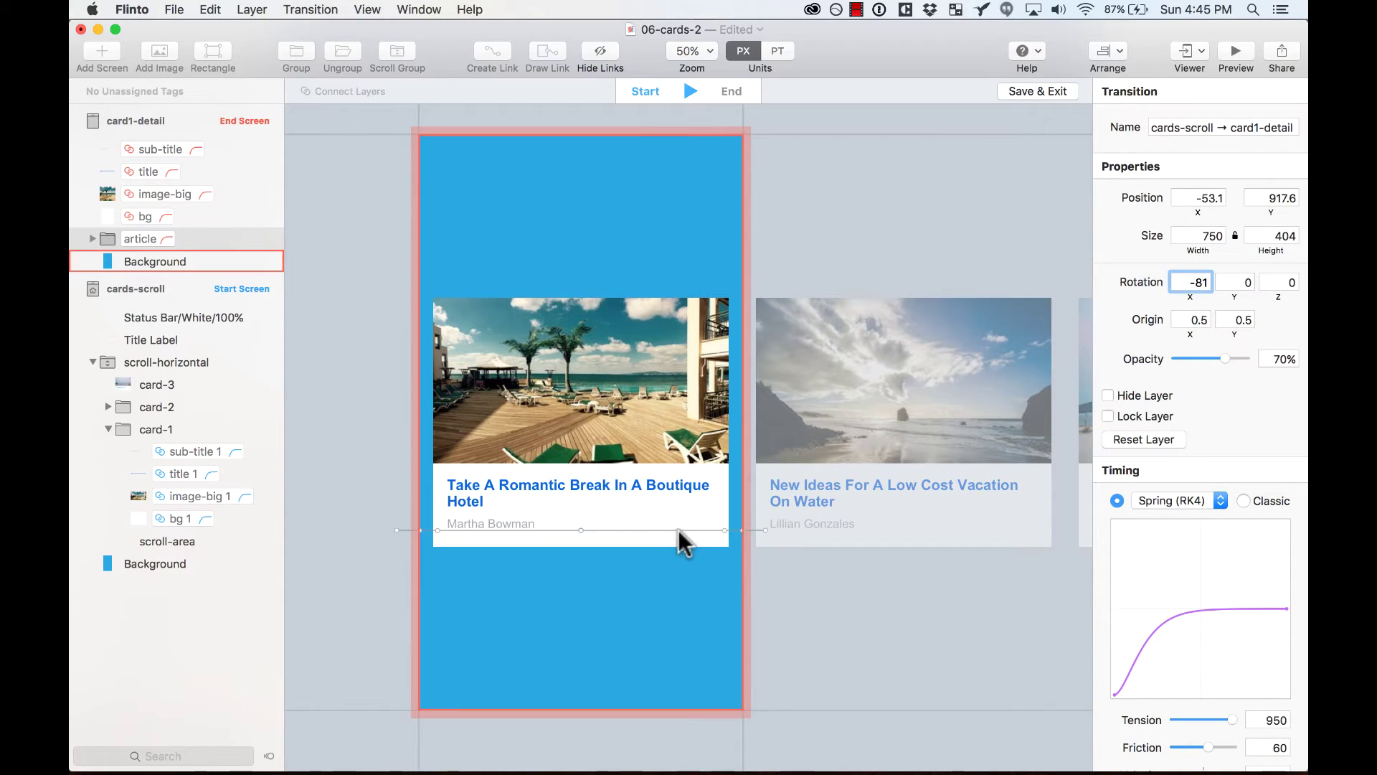
left_click(690, 91)
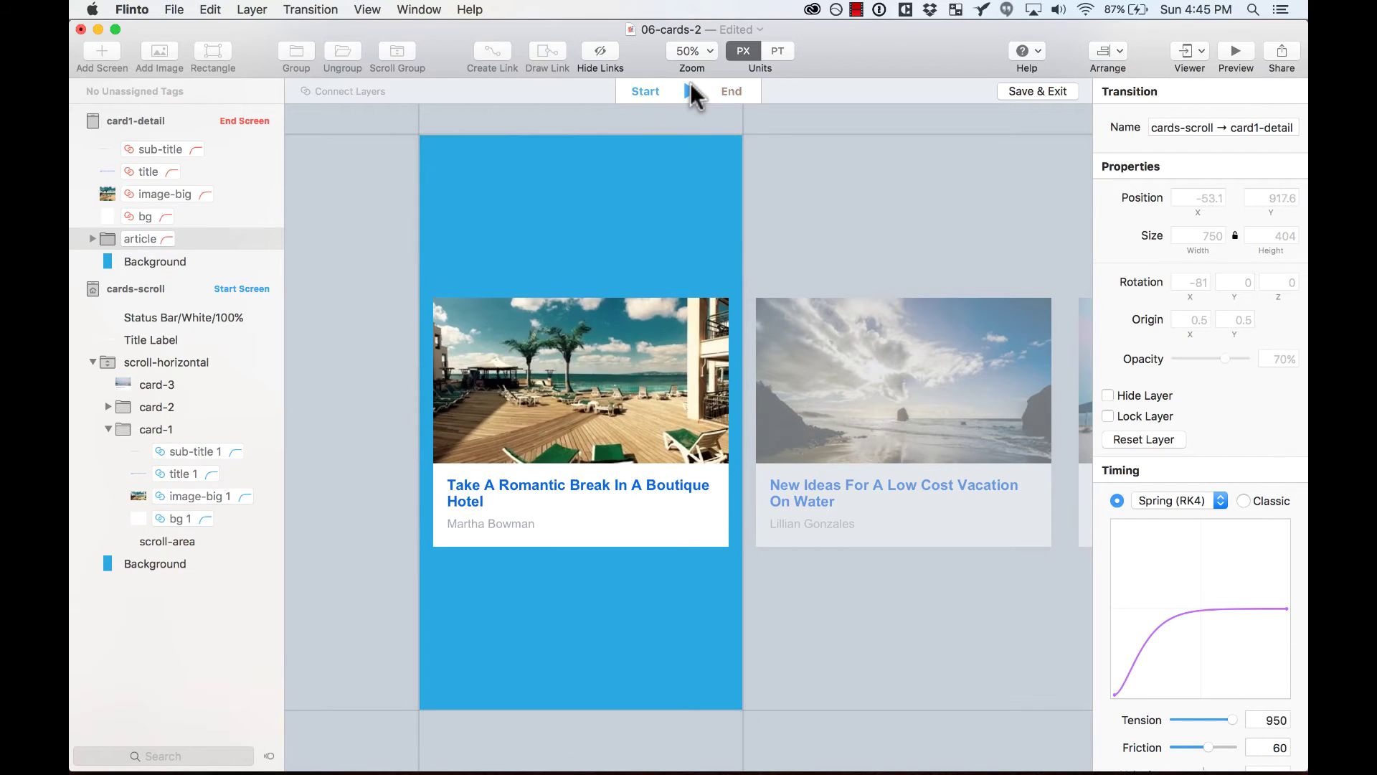
left_click(690, 91)
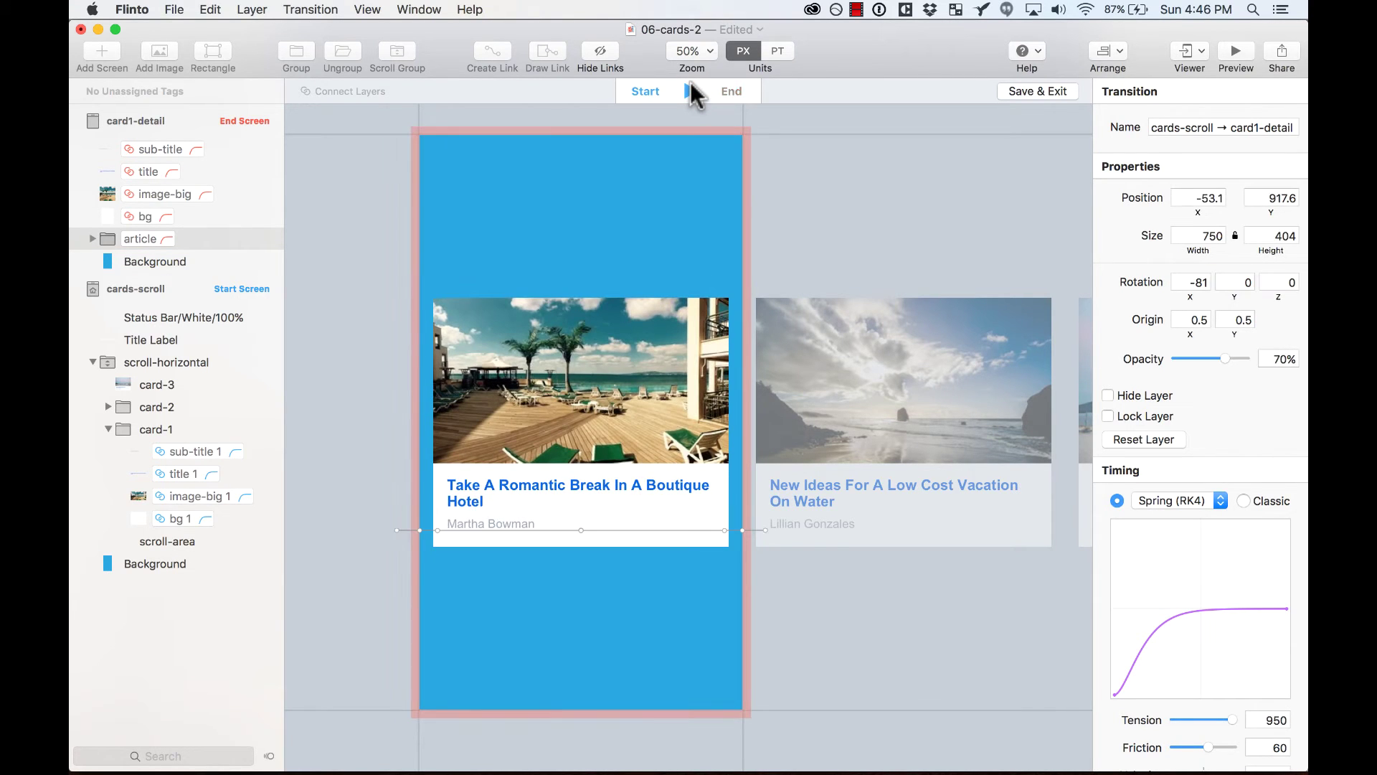
left_click(690, 92)
Set the transform origin to 0, 0 and replay the expansion preview.
left_click(691, 92)
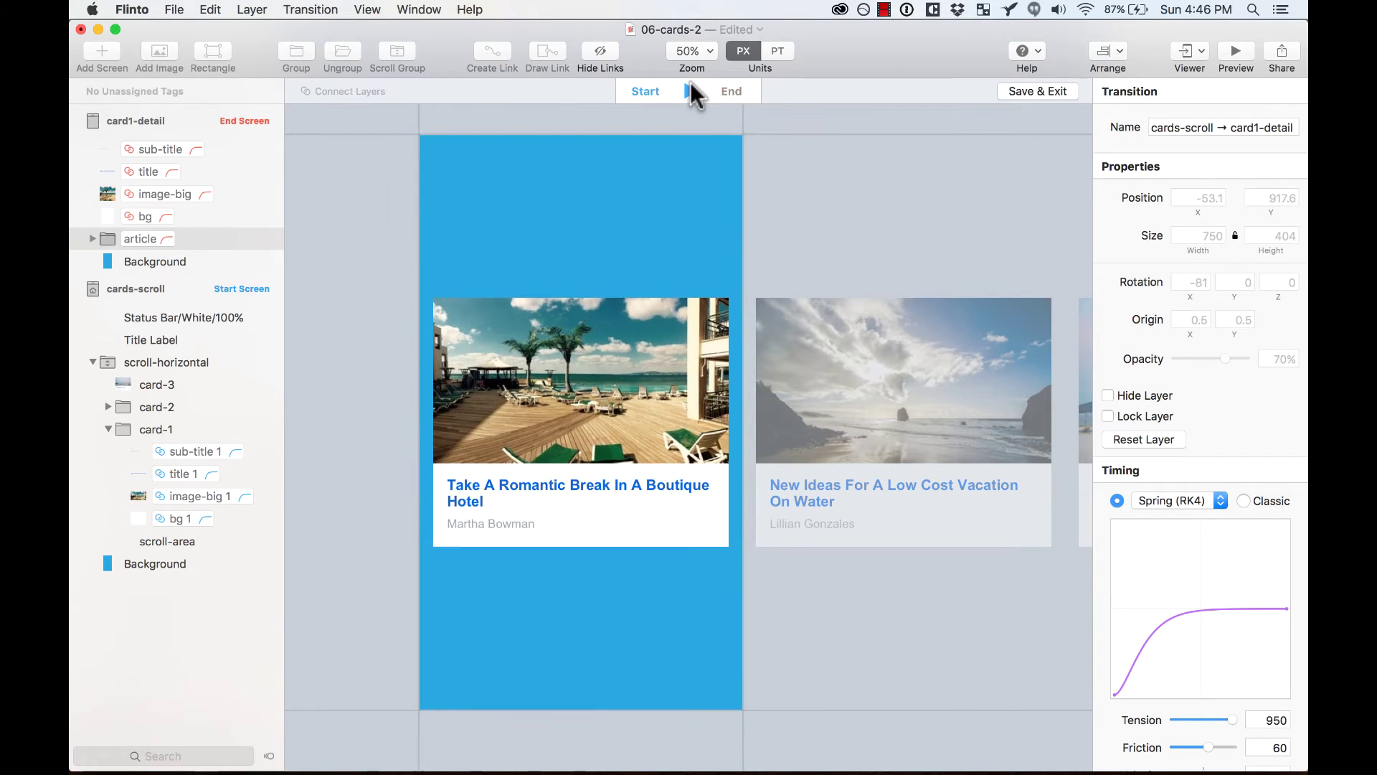
type("0")
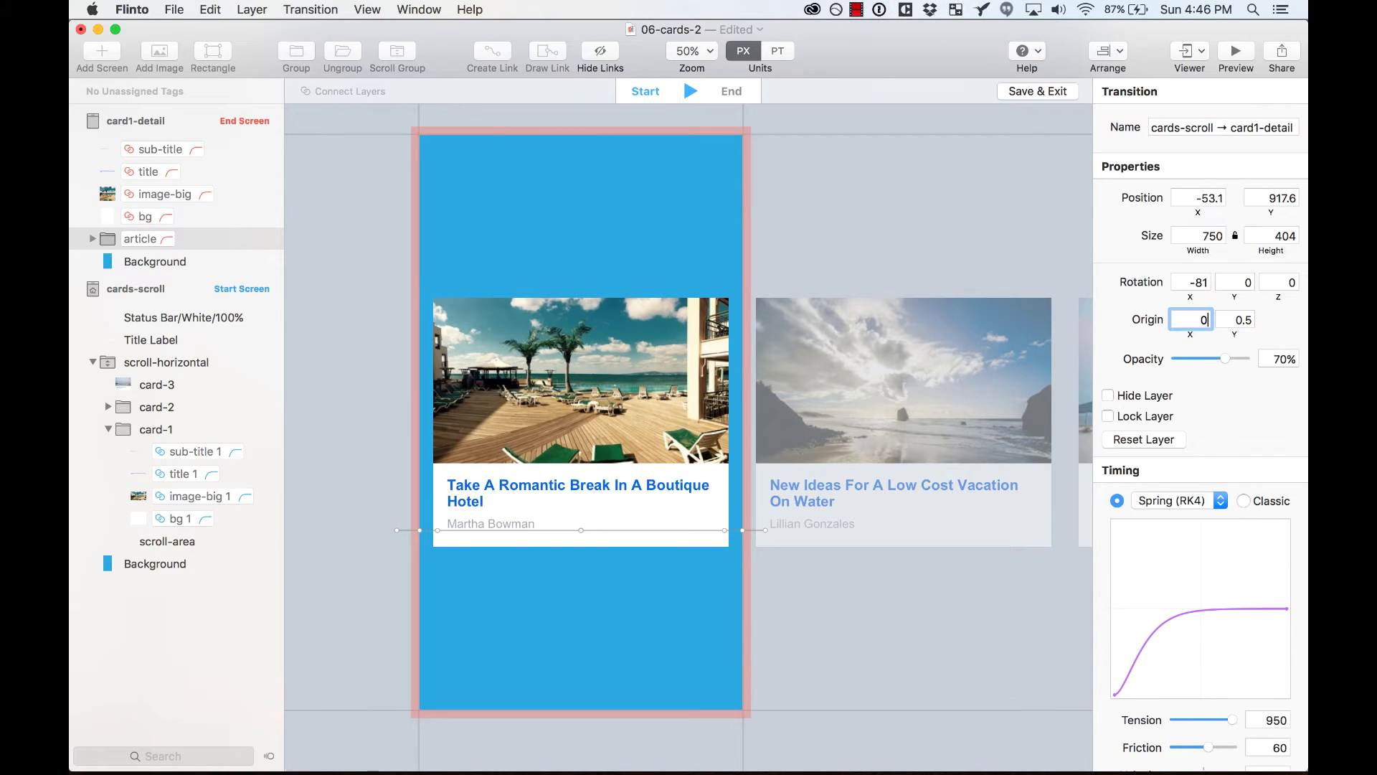
key("Return")
left_click(693, 92)
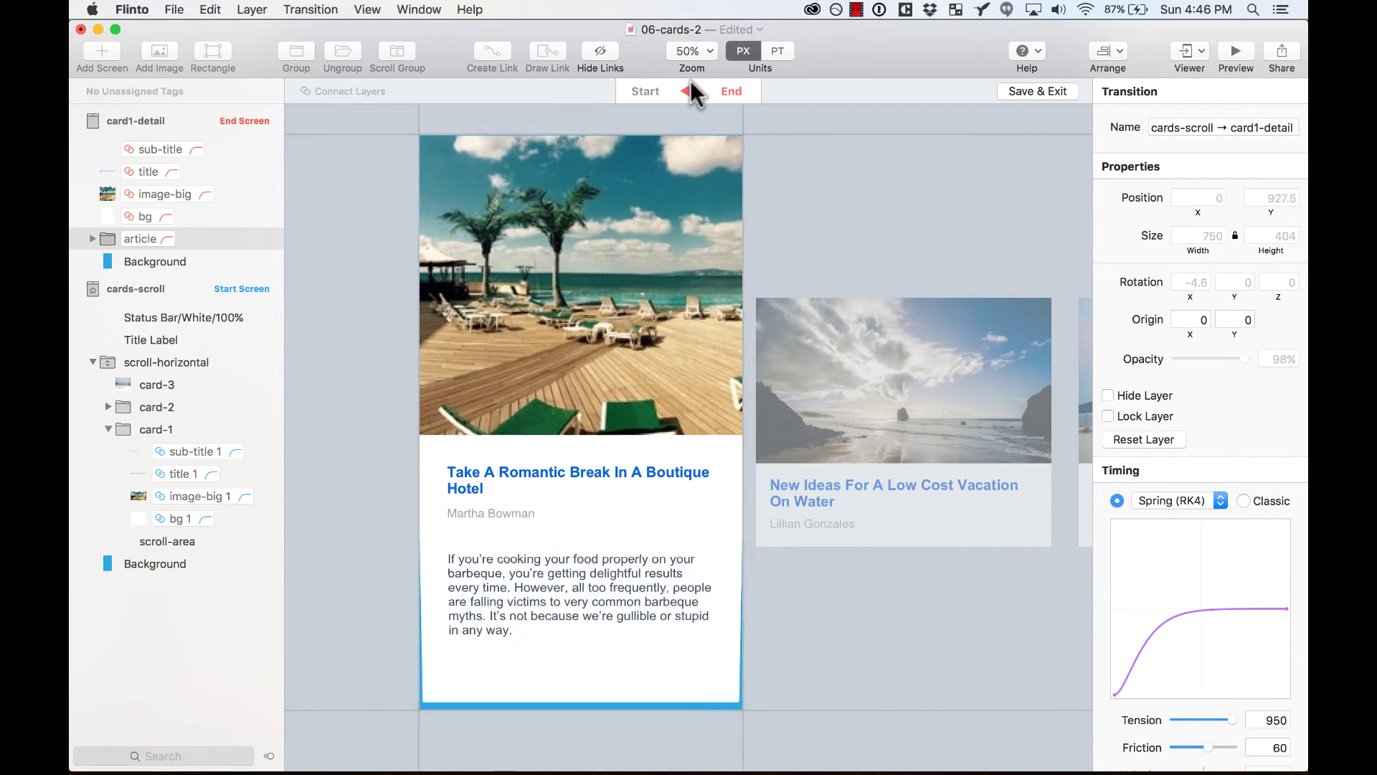
left_click(693, 92)
left_click(693, 91)
left_click(693, 92)
Rename the transition 'grow' and save it back to the canvas.
left_click(407, 271)
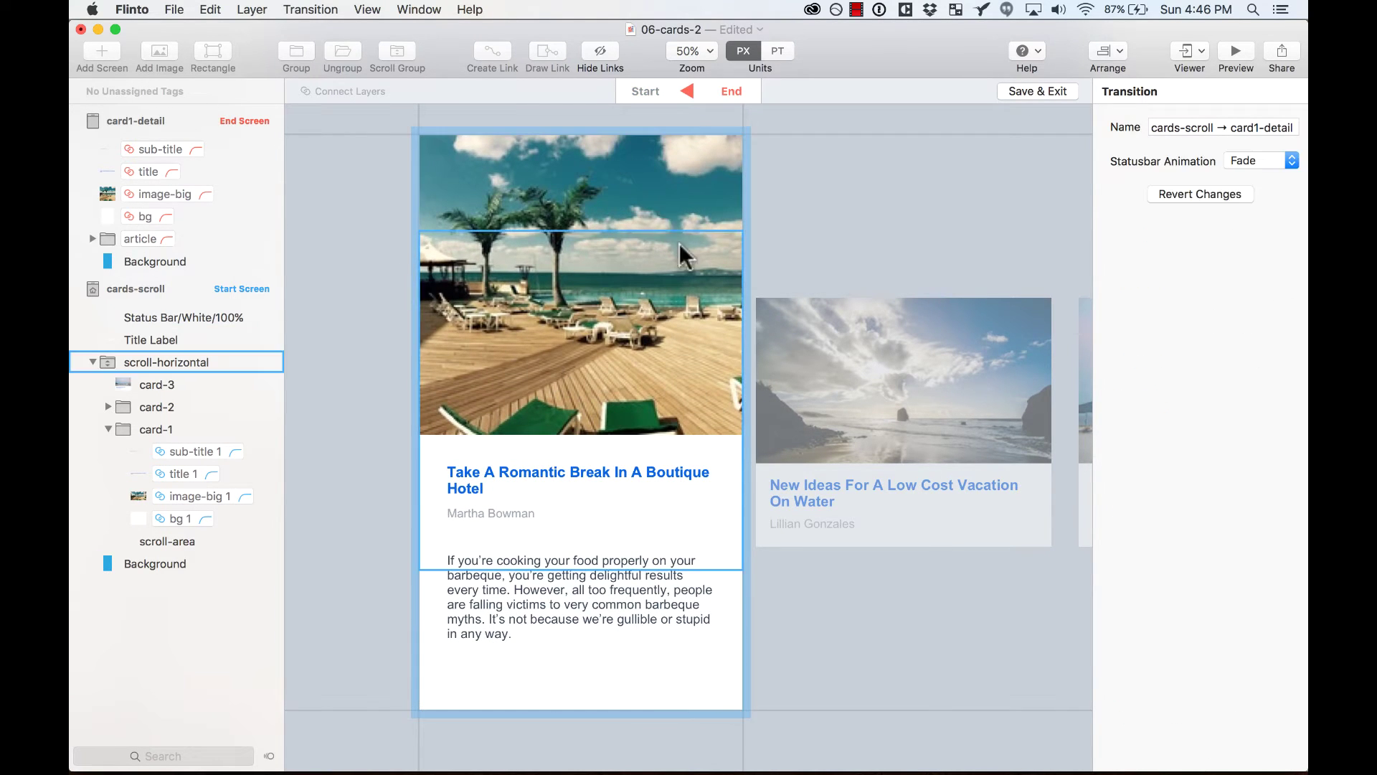
left_click(1176, 121)
type("grow")
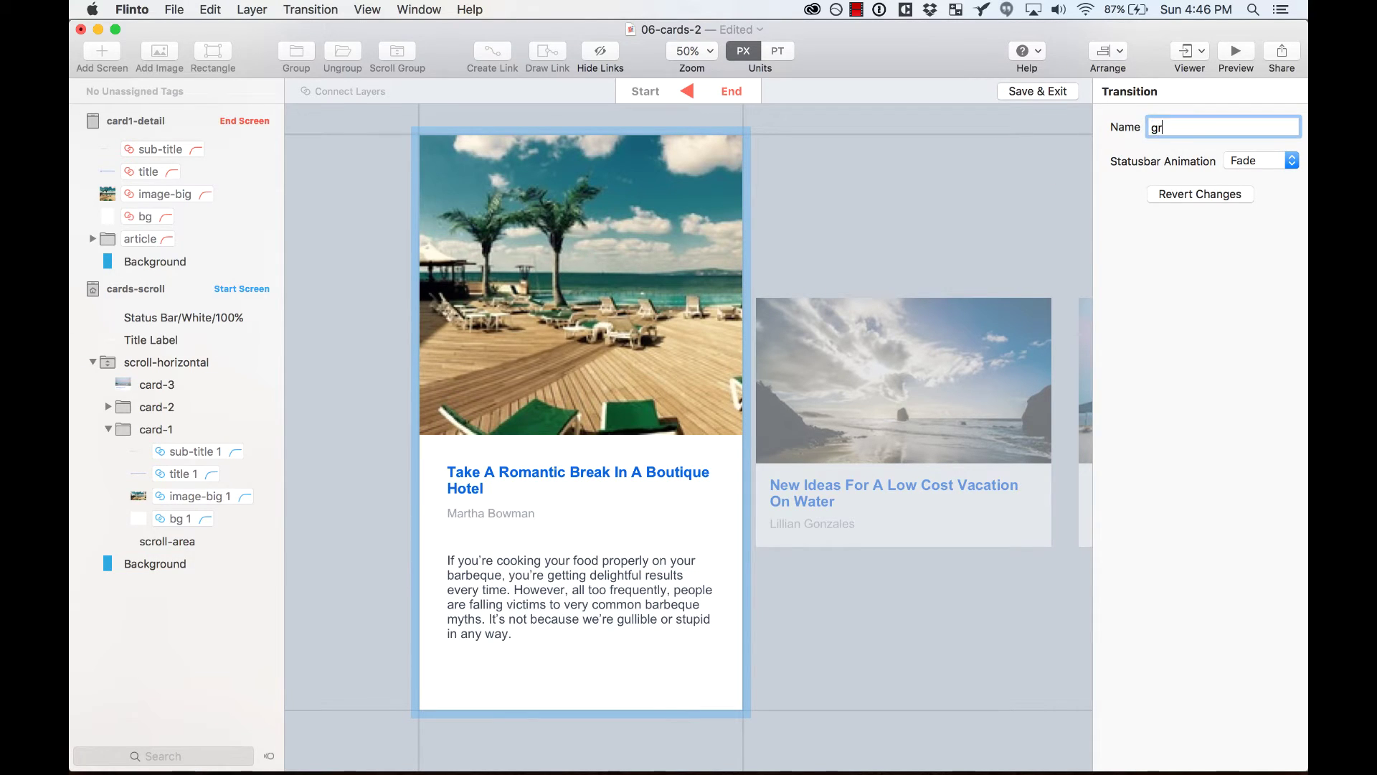
left_click(1030, 90)
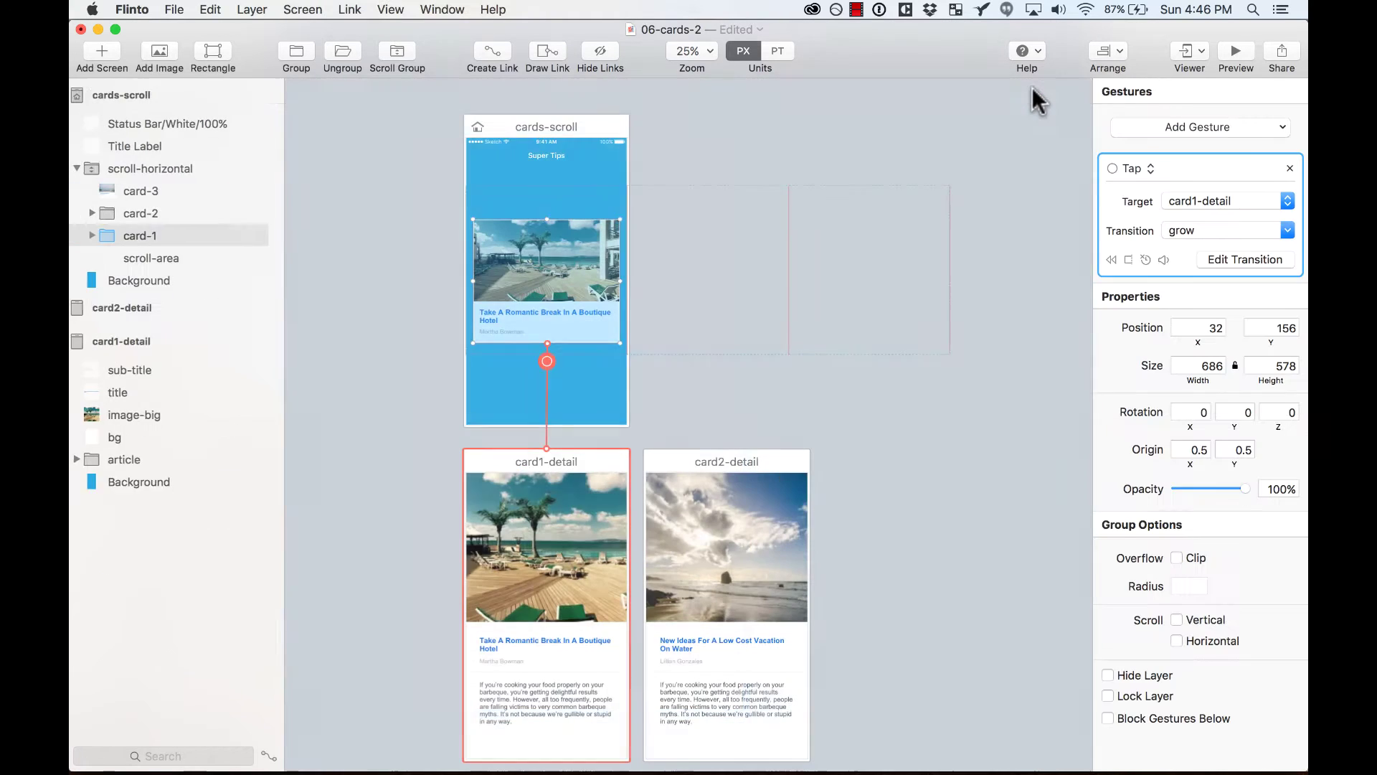
Preview the prototype, swiping the cards and tapping one to check the grow transition.
left_click(408, 356)
left_click(567, 267)
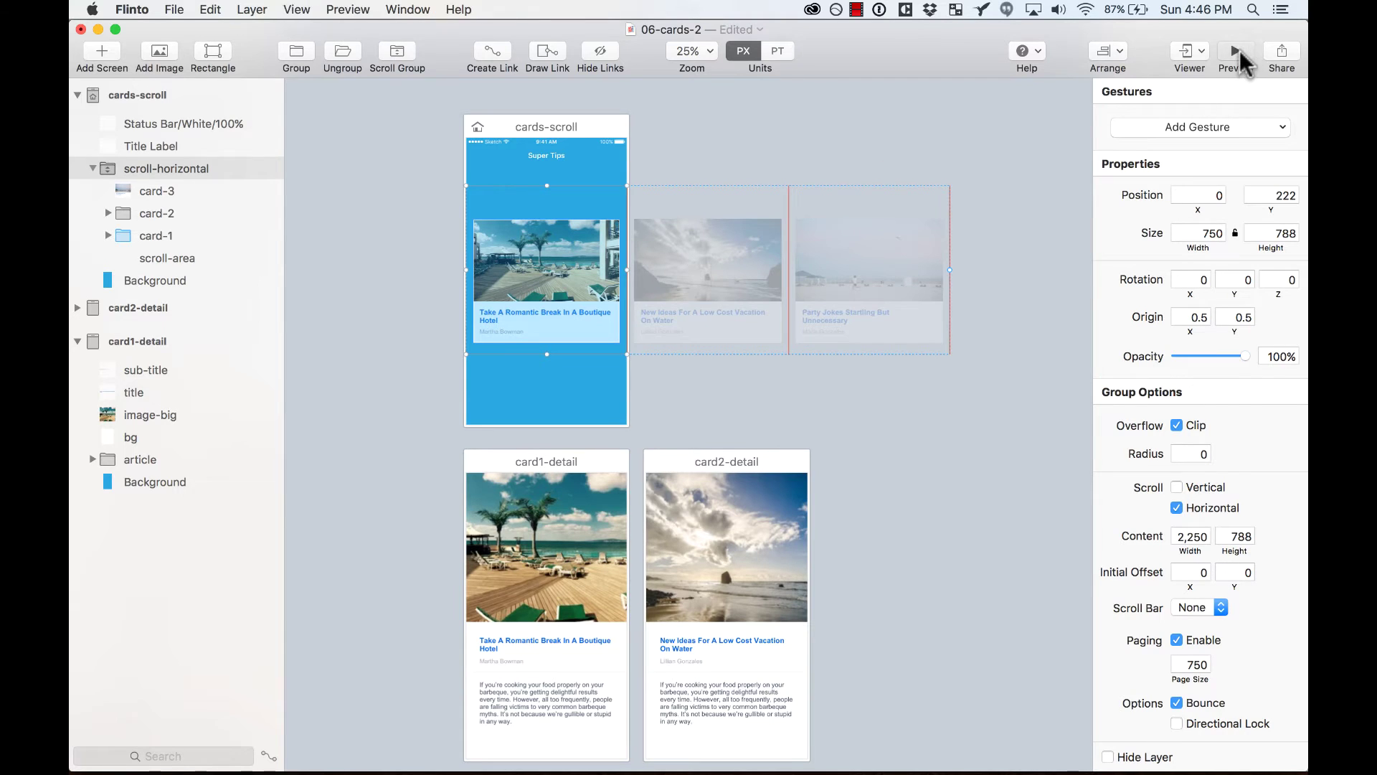
left_click(1235, 54)
left_click_drag(954, 338, 1124, 392)
left_click(1008, 353)
left_click(827, 93)
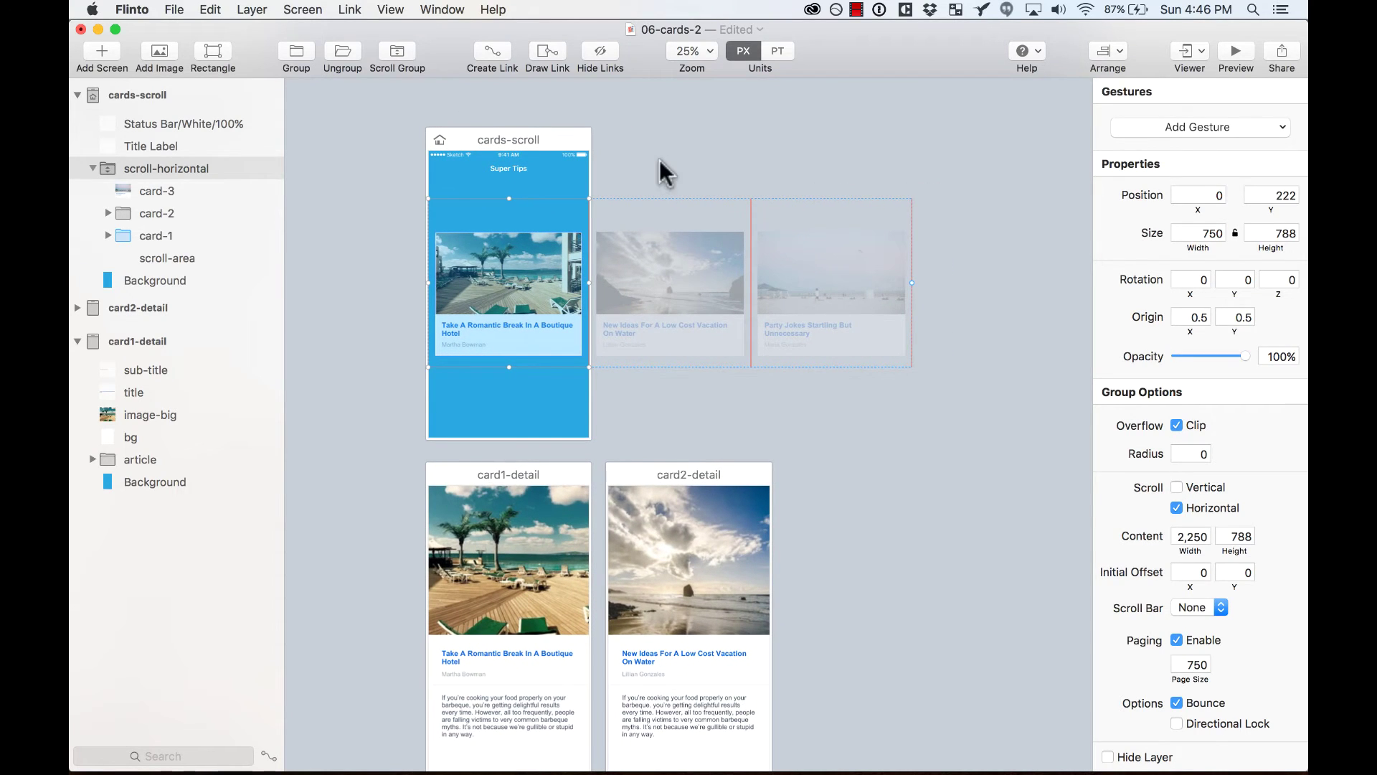
Add a tap gesture to card-2 targeting card2-detail with the grow transition.
left_click(658, 144)
left_click(529, 260)
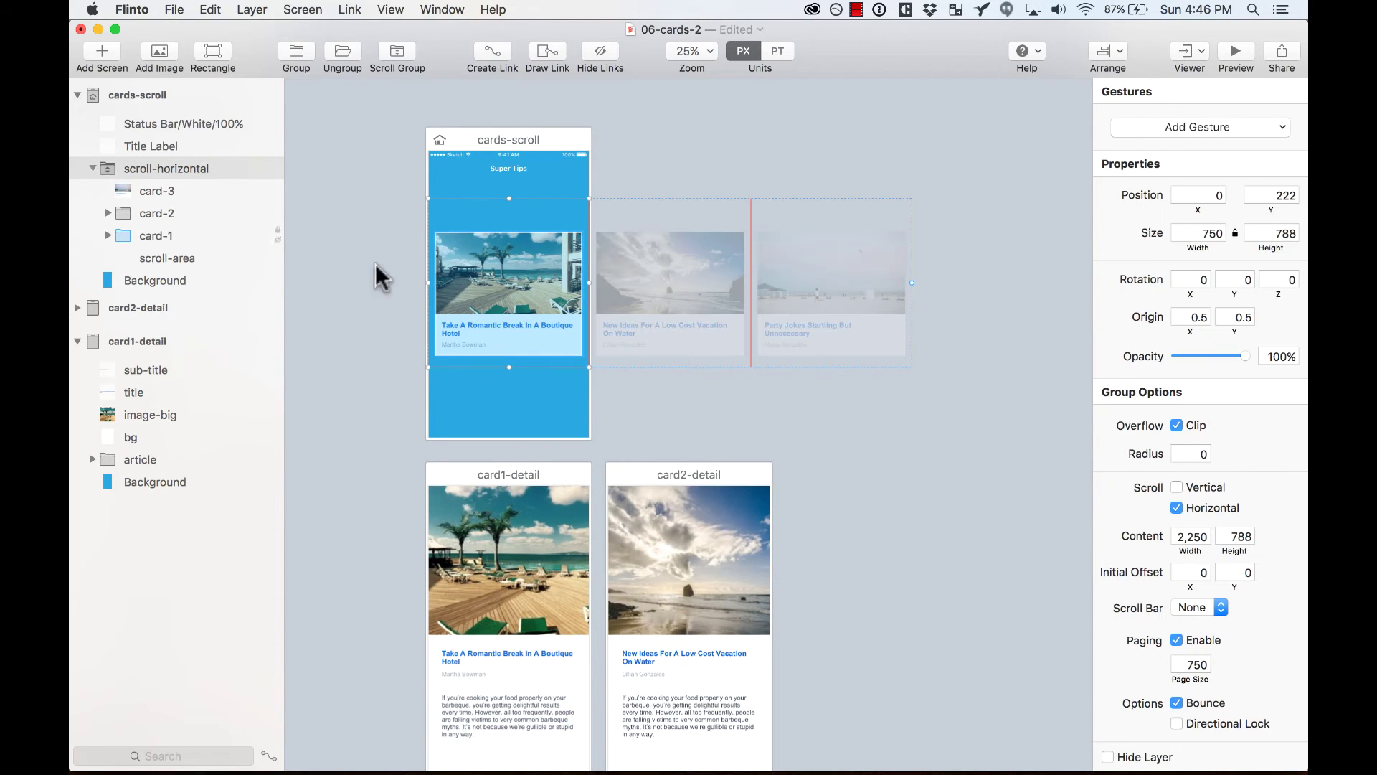
left_click(169, 218)
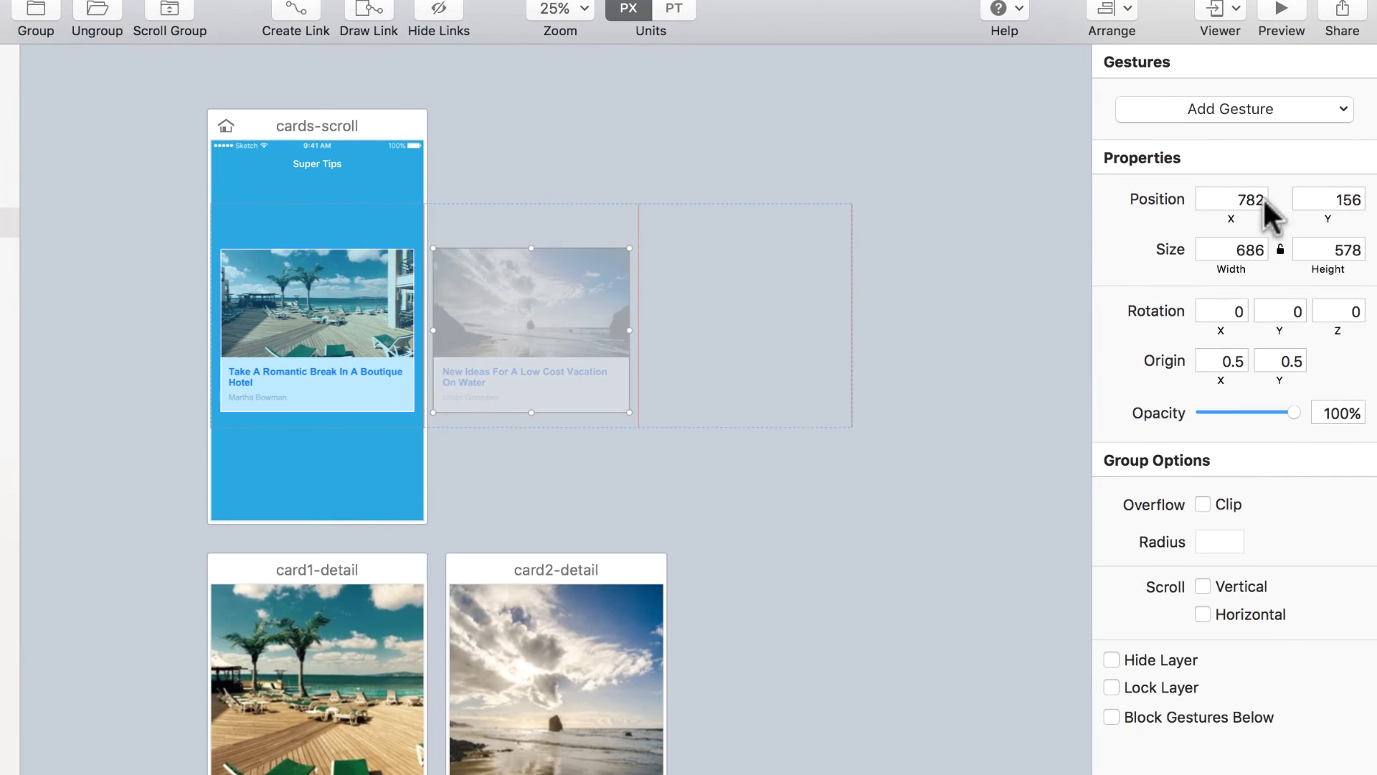
left_click(1192, 104)
left_click(1204, 139)
left_click(1232, 206)
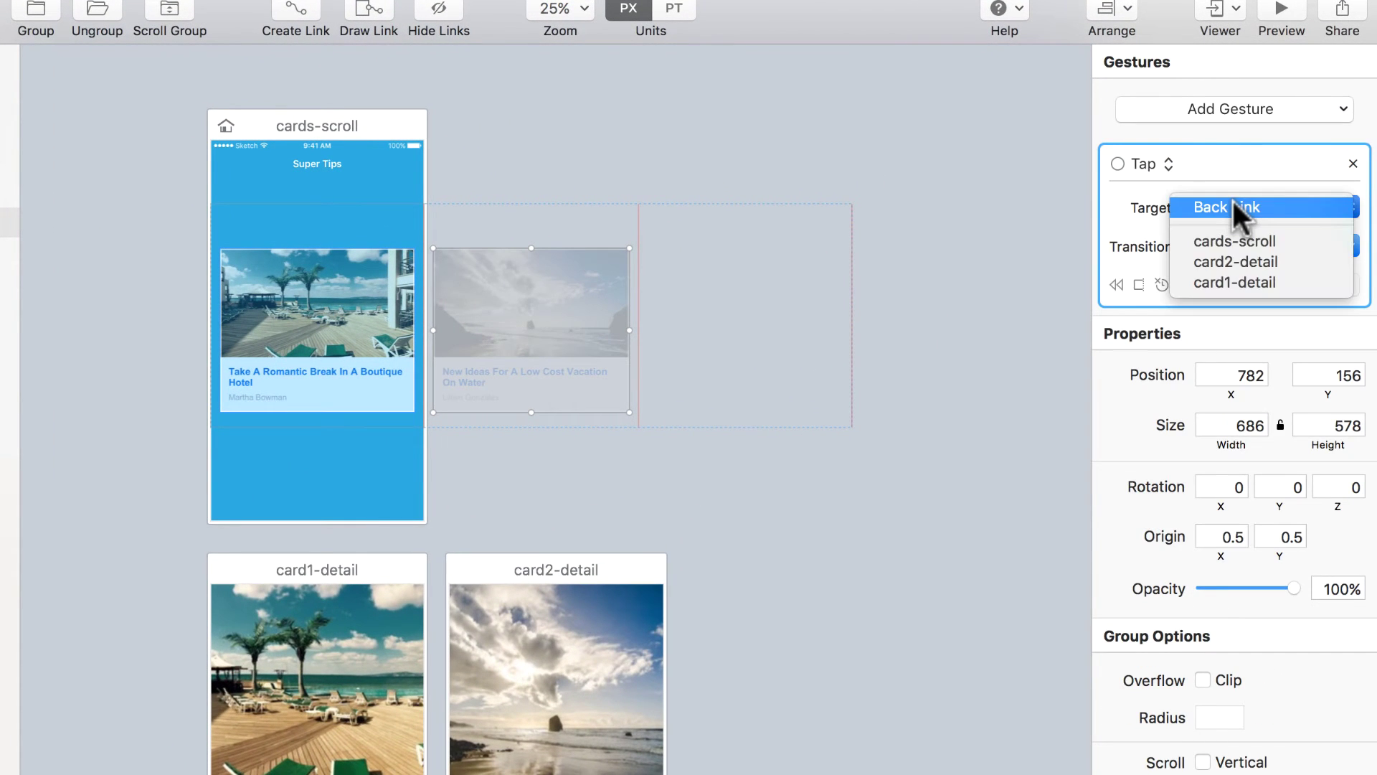
left_click(1296, 263)
left_click(1257, 245)
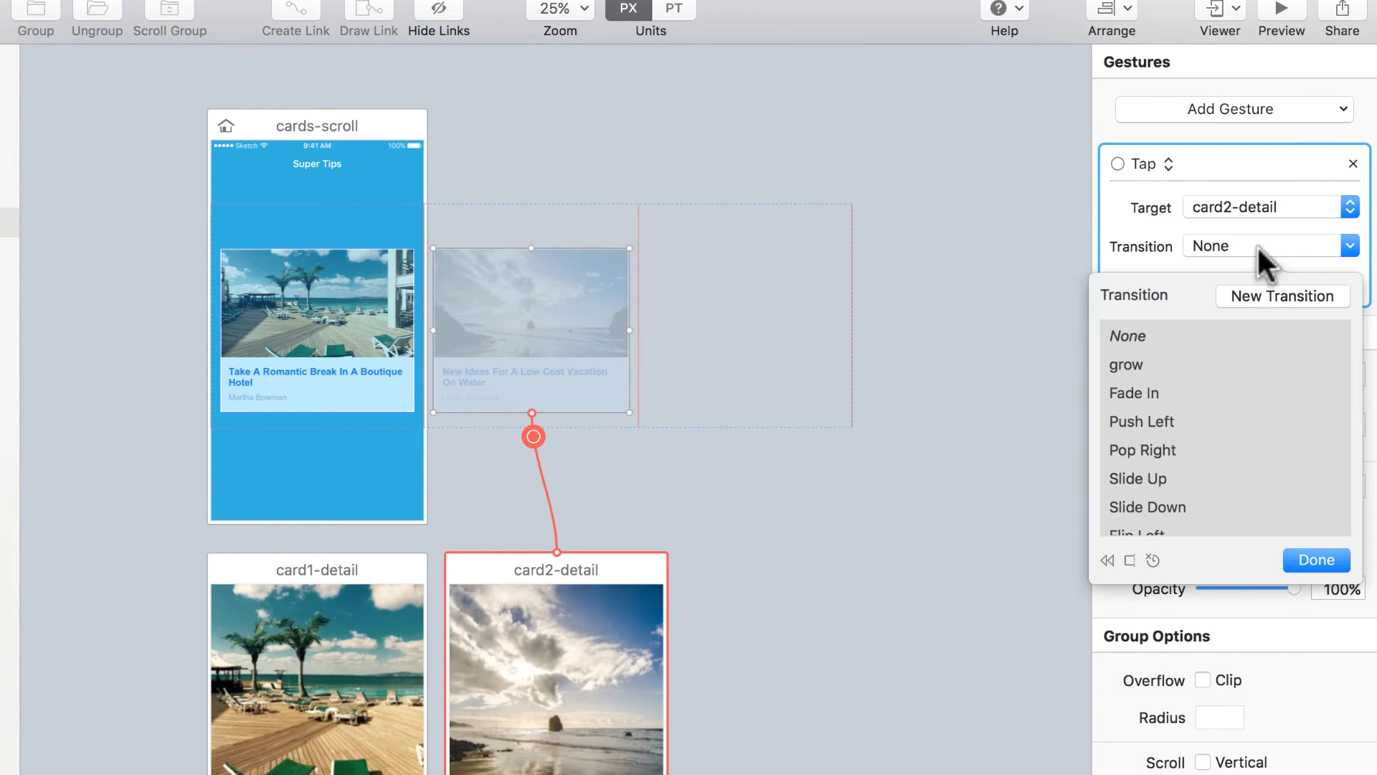
left_click(1155, 362)
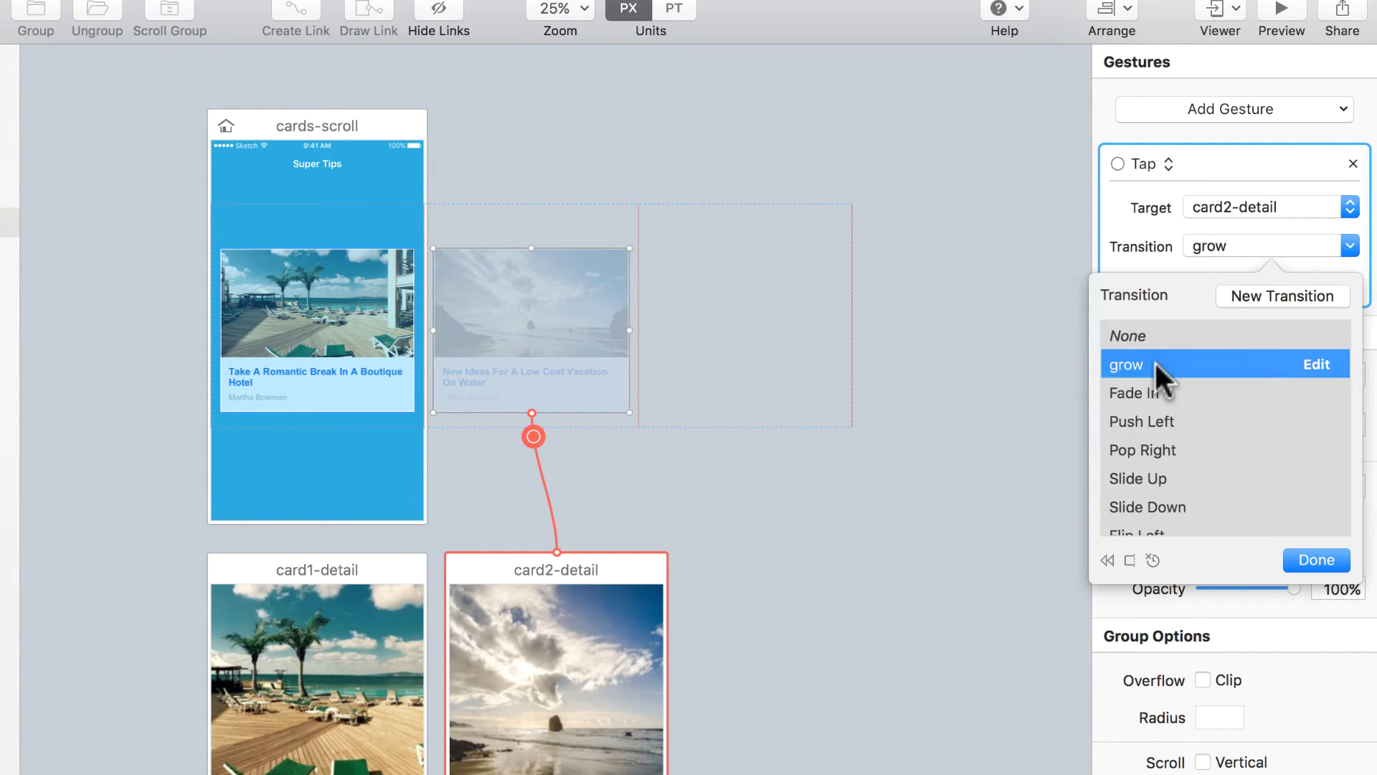
Open the grow transition at 25% zoom and expand card-1 and card-2 in the layers list.
left_click(1320, 363)
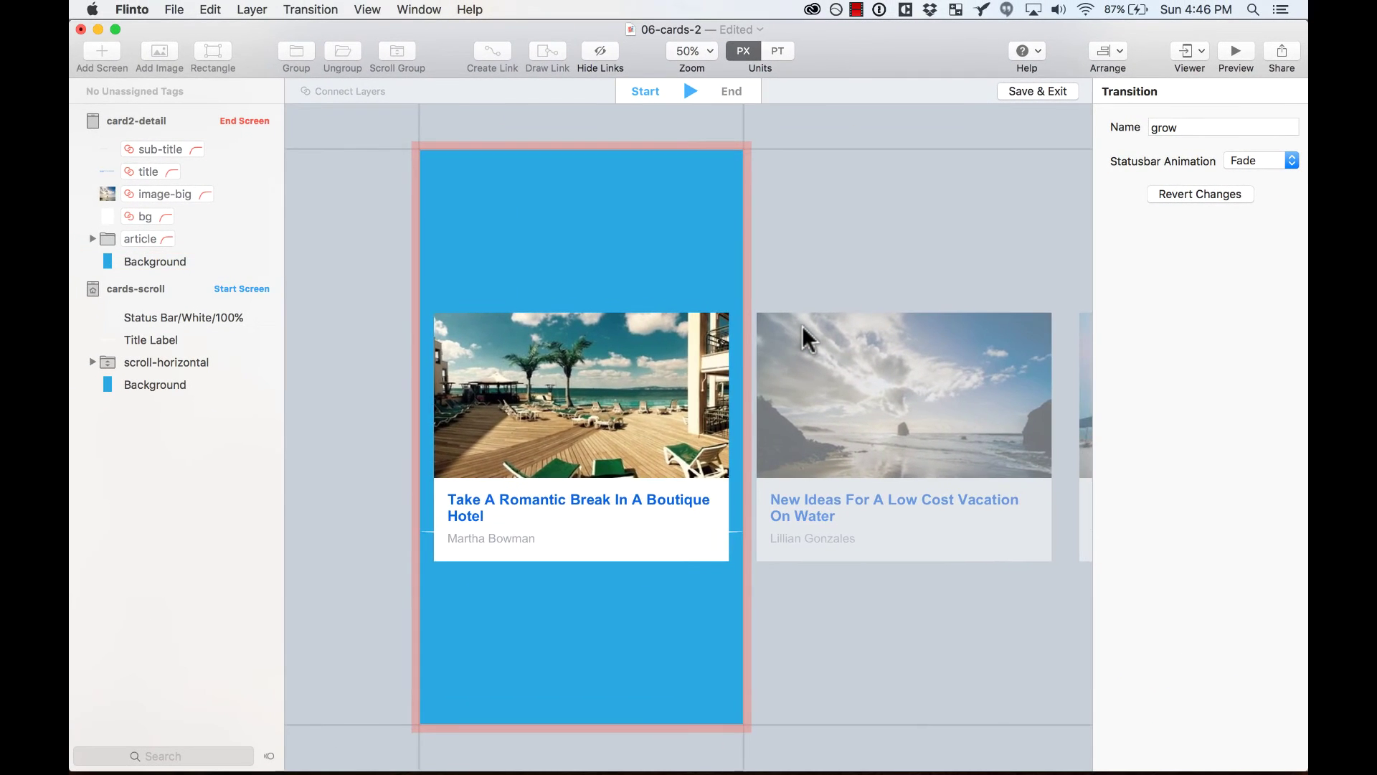
key("super+minus")
left_click(690, 91)
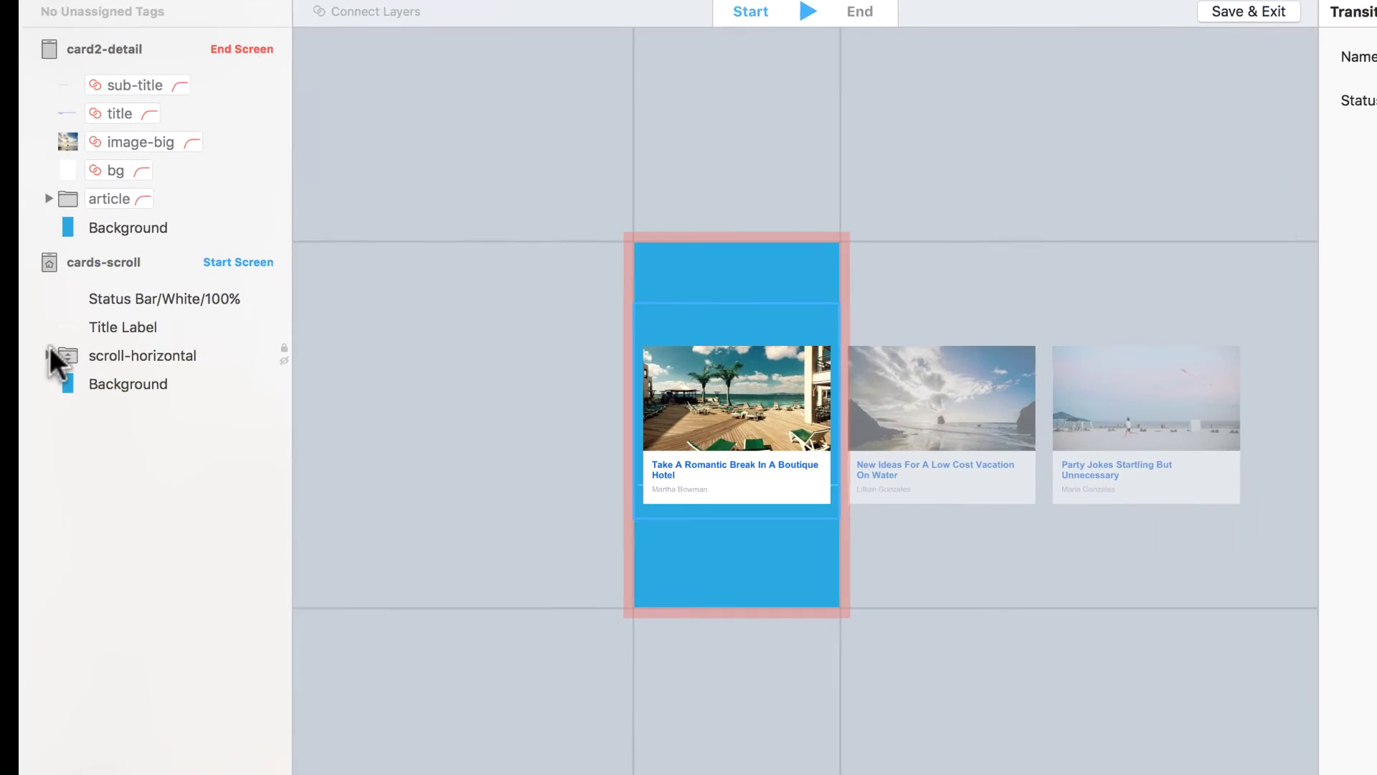
left_click(91, 362)
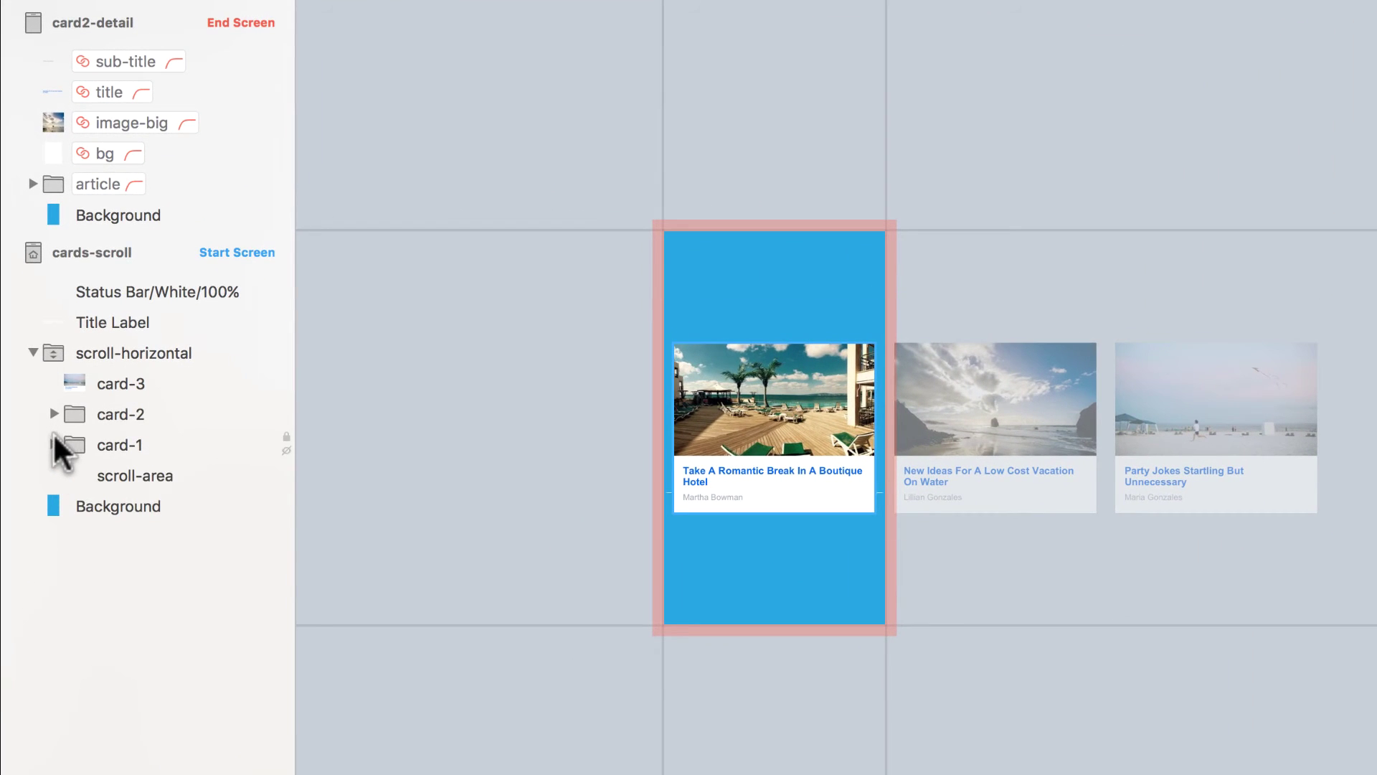
left_click(52, 439)
left_click(52, 413)
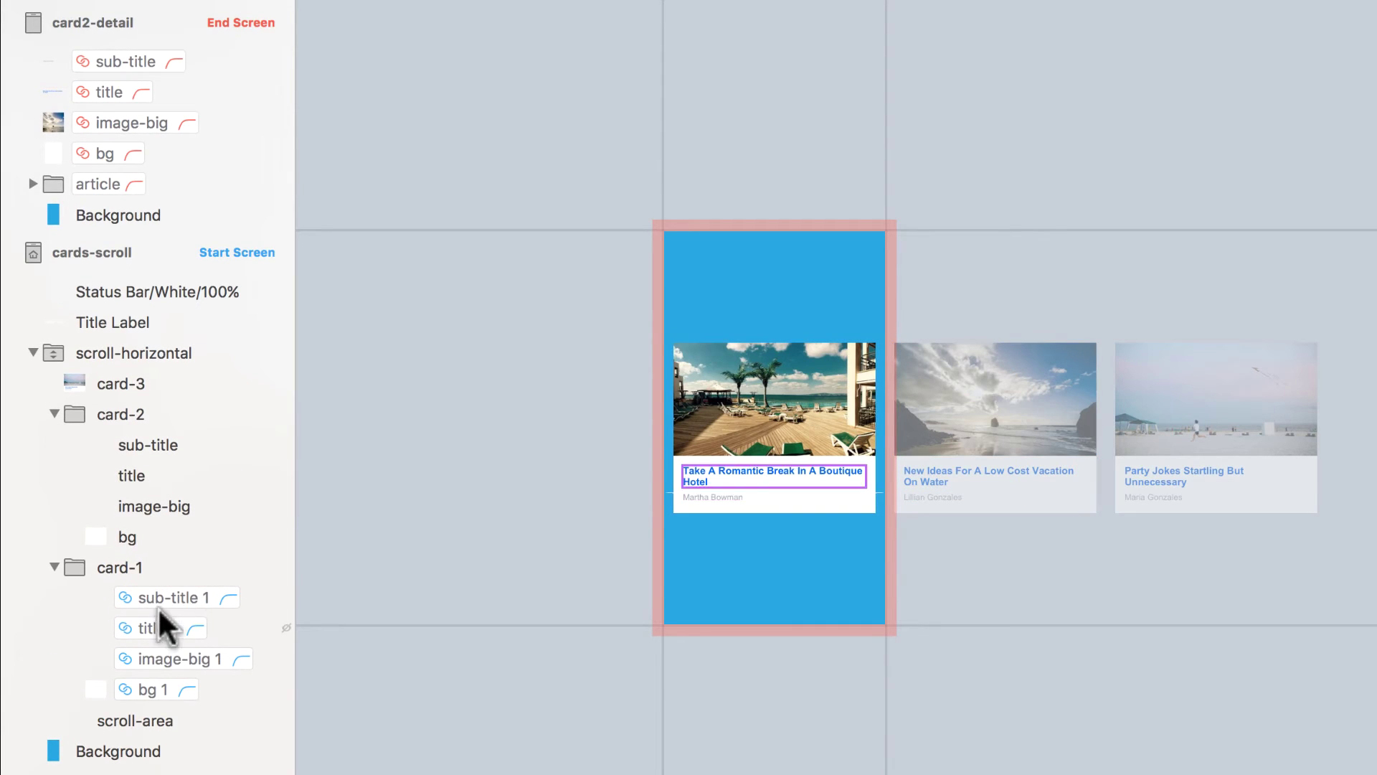
Relink sub-title, title, image-big and bg from card-1 to card-2's matching layers.
left_click(175, 597)
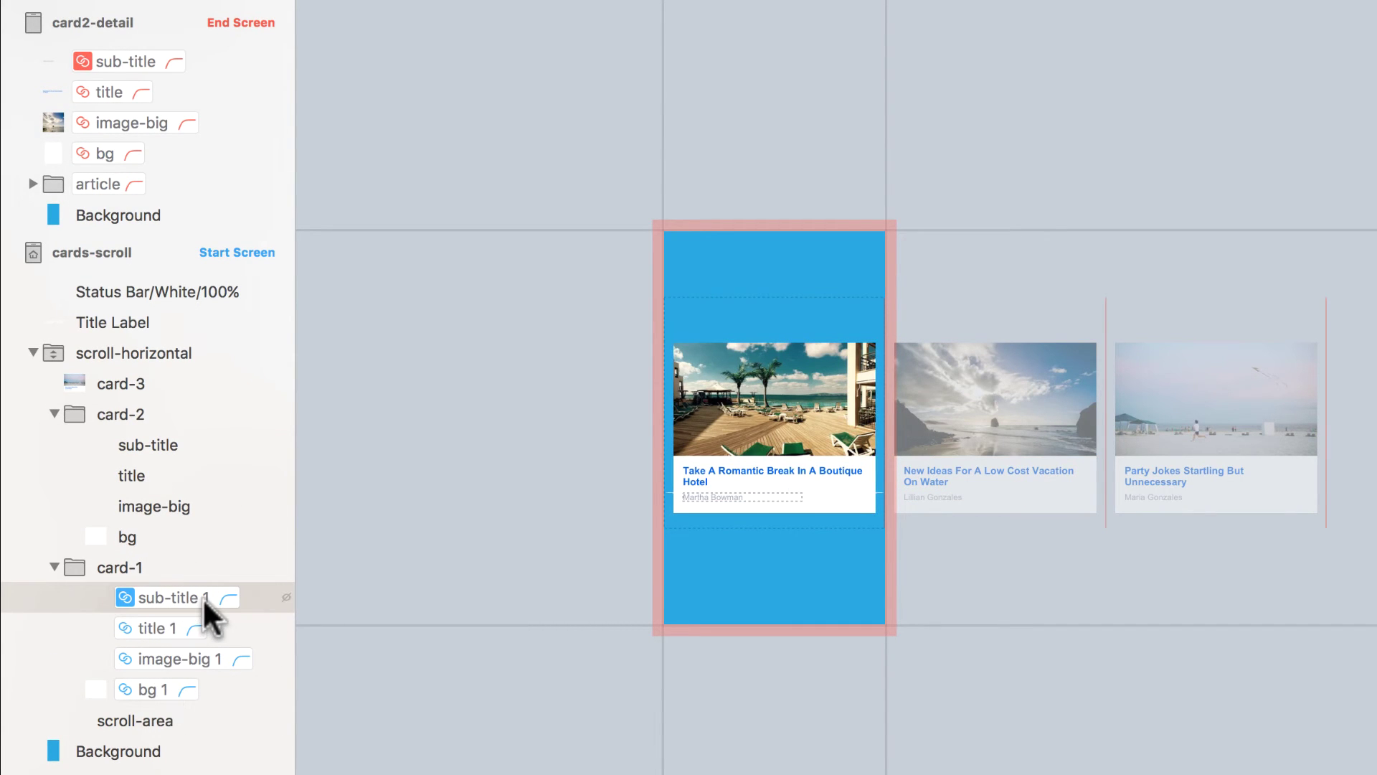
left_click_drag(166, 596, 171, 442)
left_click(190, 628)
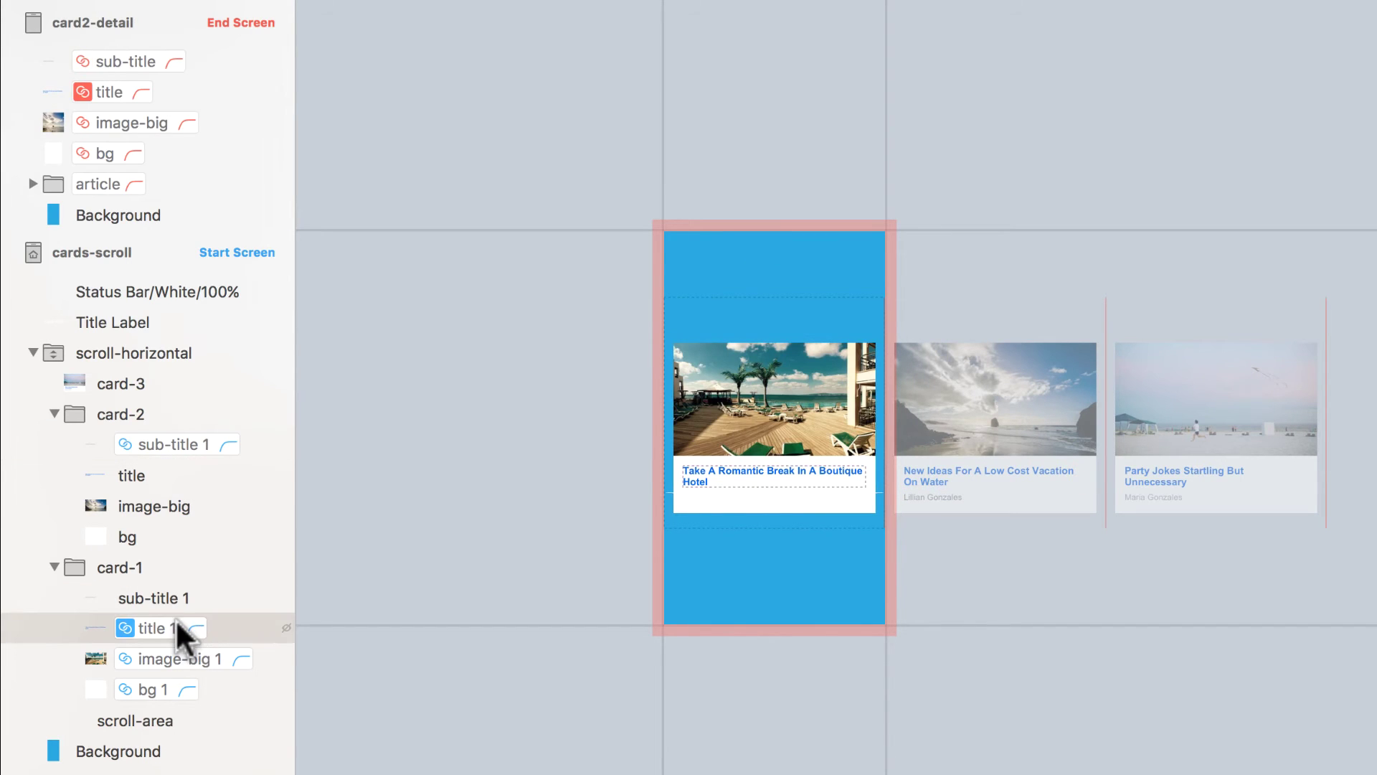
left_click_drag(185, 636, 183, 484)
left_click(198, 659)
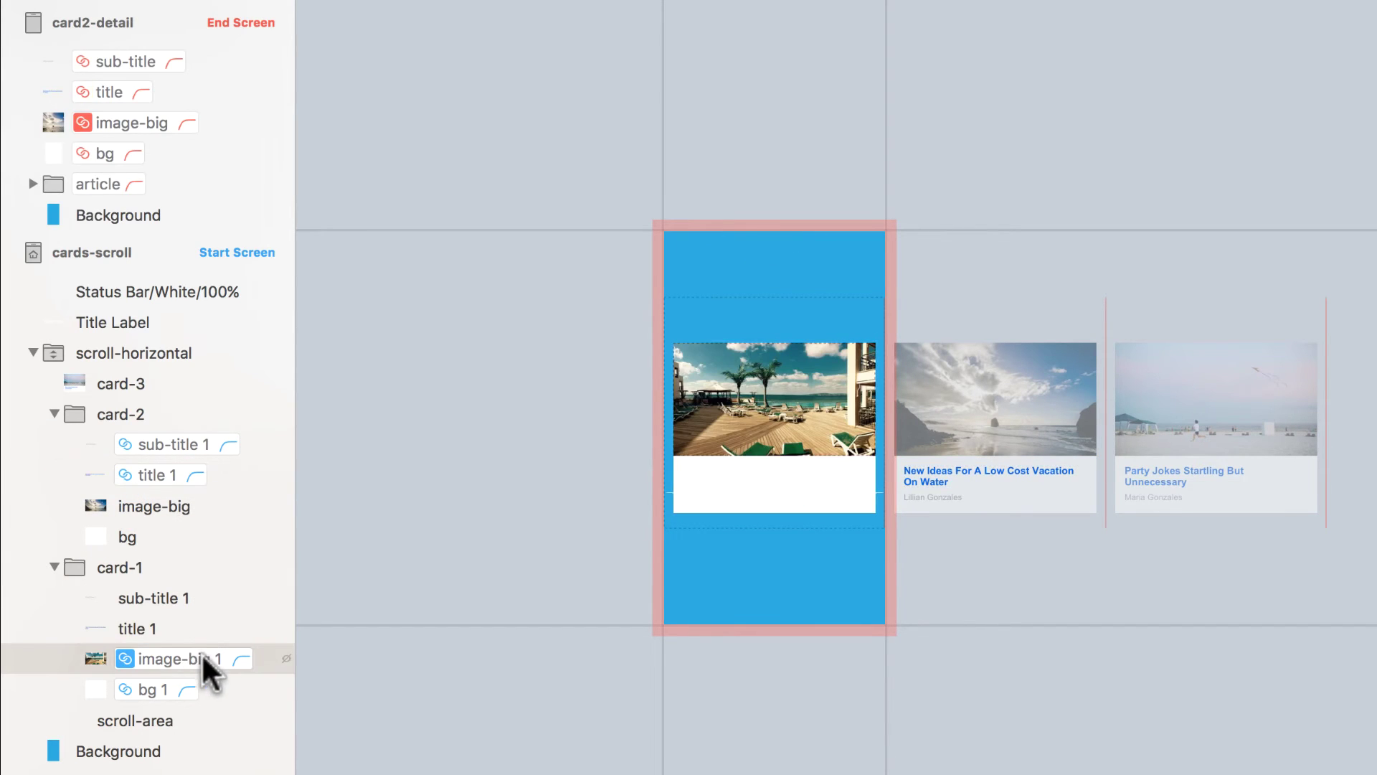
left_click_drag(198, 659, 204, 511)
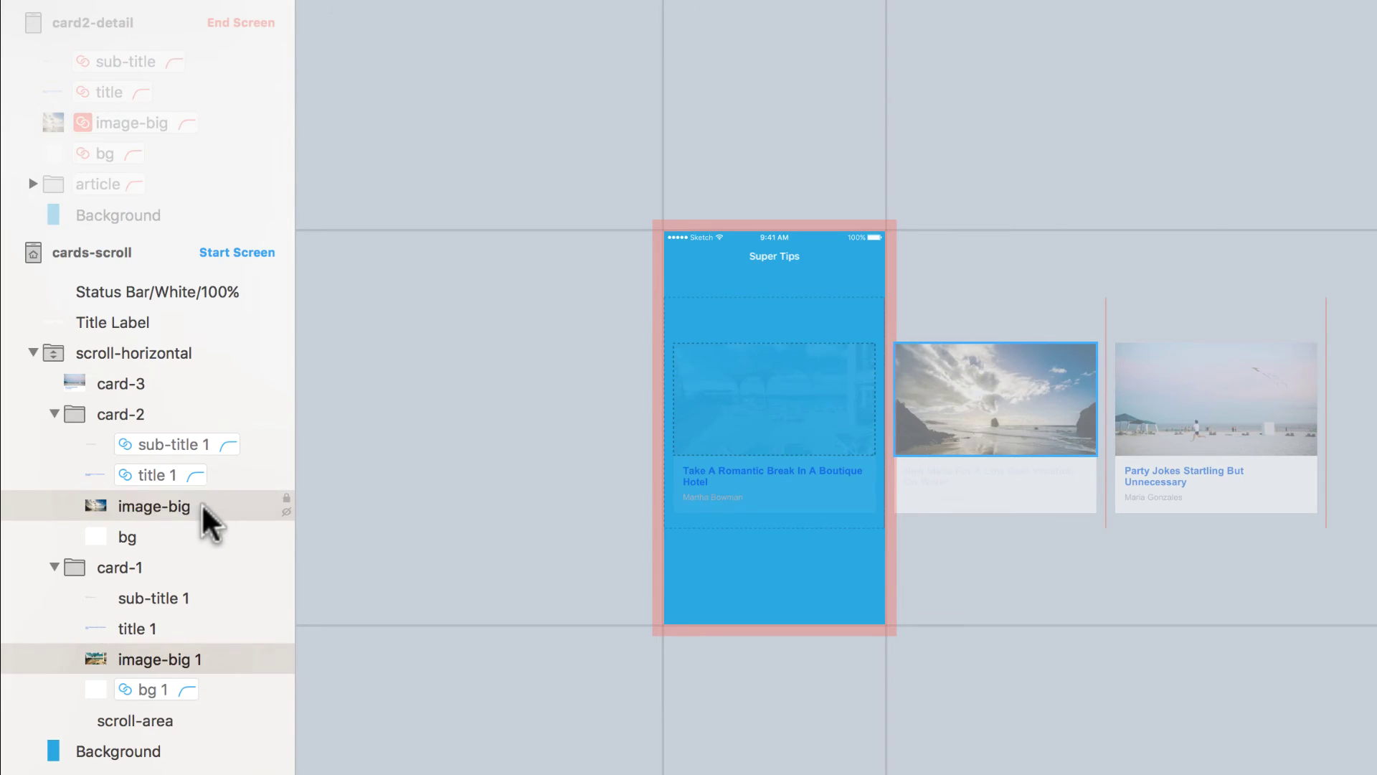
left_click(175, 693)
left_click_drag(175, 692, 177, 544)
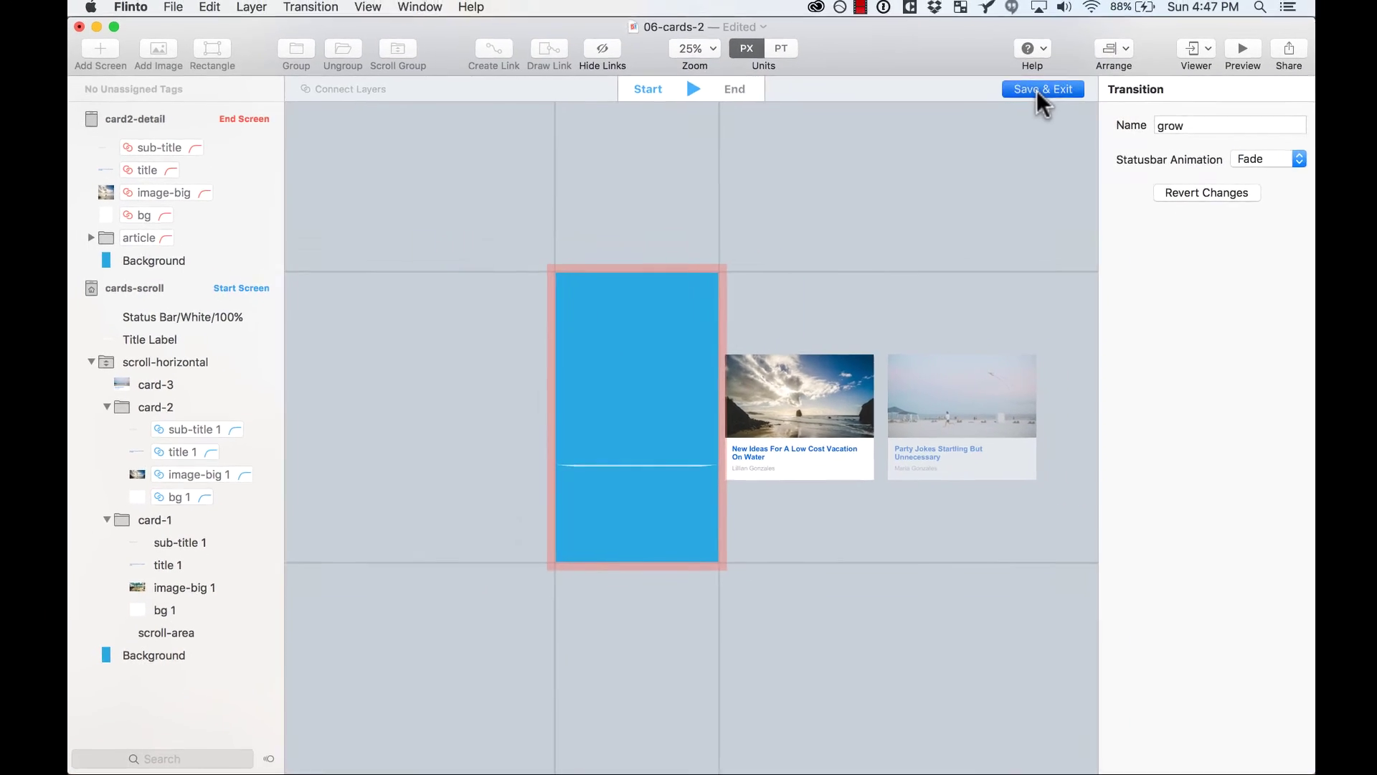
Save the grow transition and preview the second card growing into its detail screen.
left_click(1051, 89)
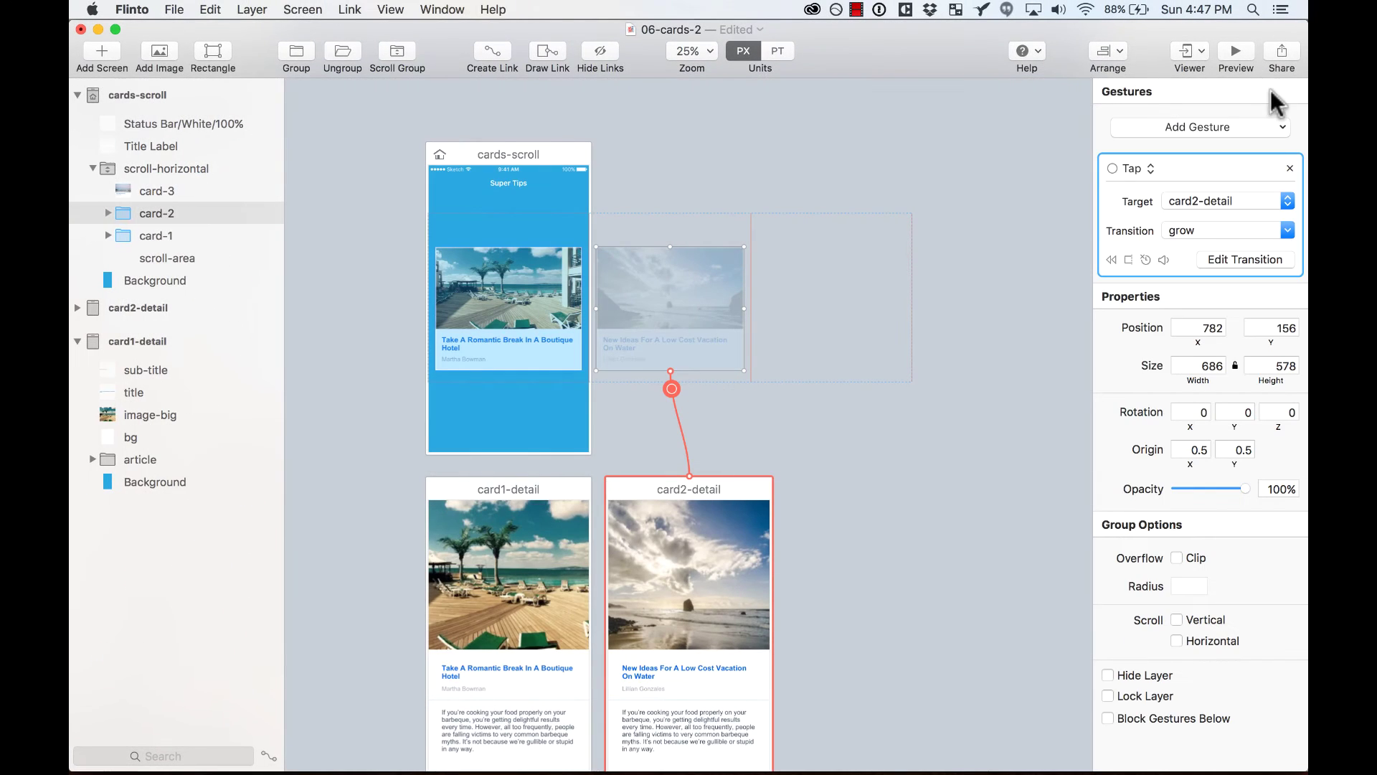
left_click(1229, 56)
left_click_drag(1014, 354, 855, 345)
left_click(980, 370)
left_click(909, 118)
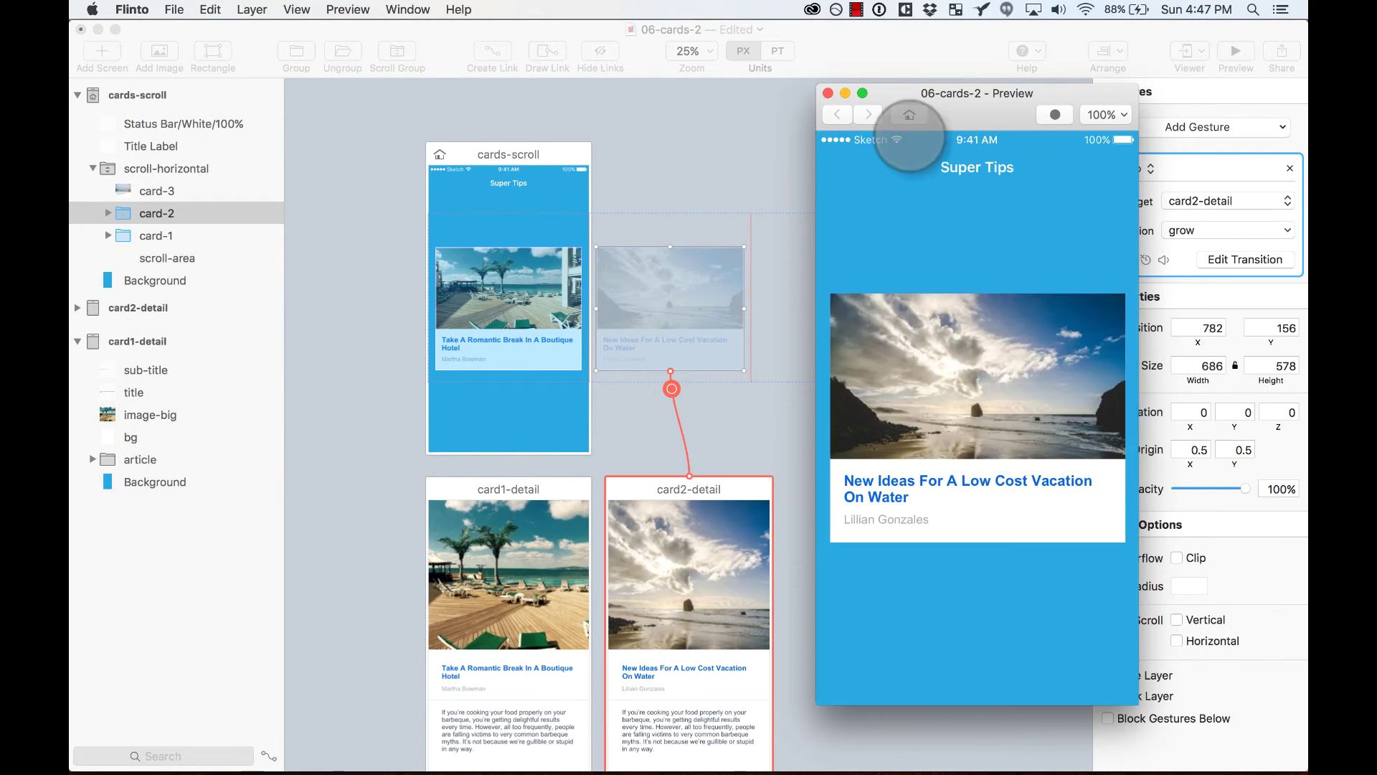
Grow the hotel card into its detail screen twice, returning to the cards each time.
left_click(983, 385)
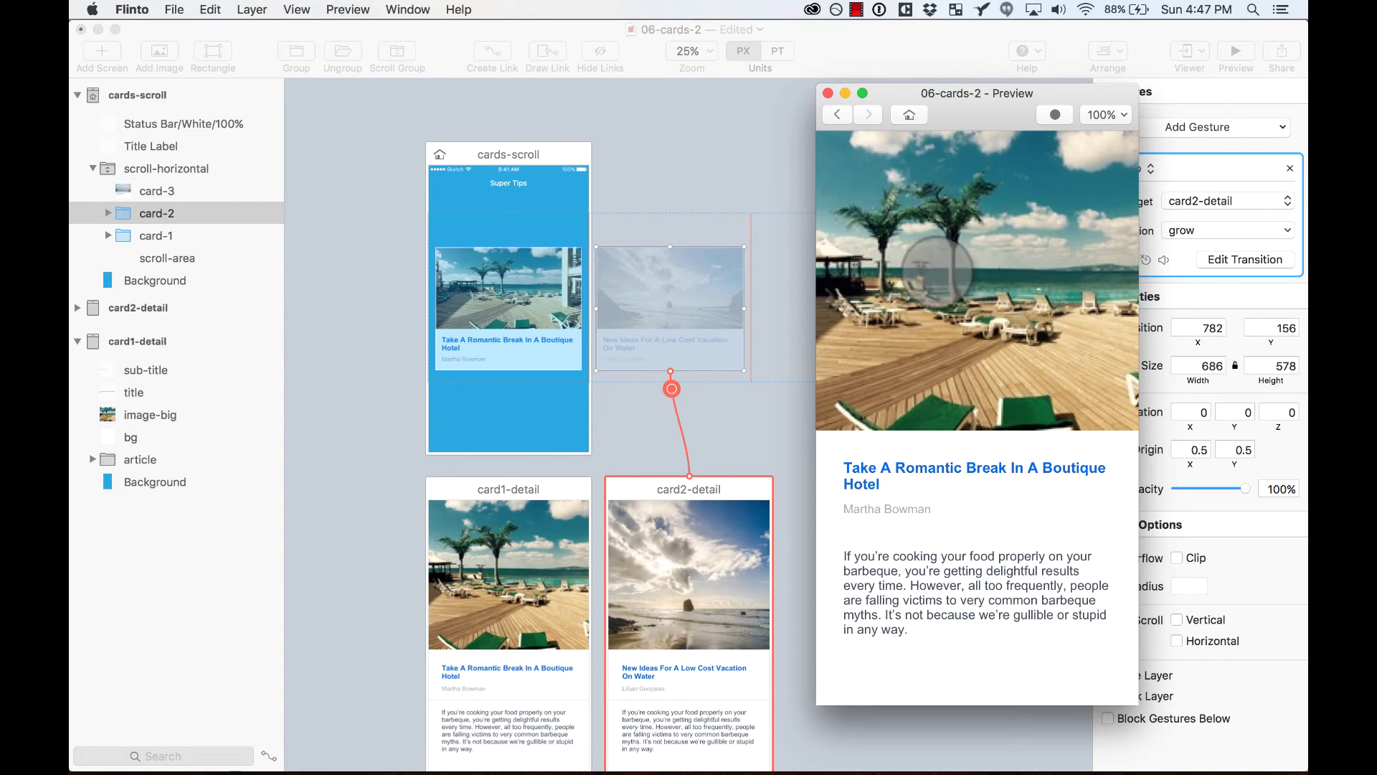
left_click(911, 117)
left_click(958, 368)
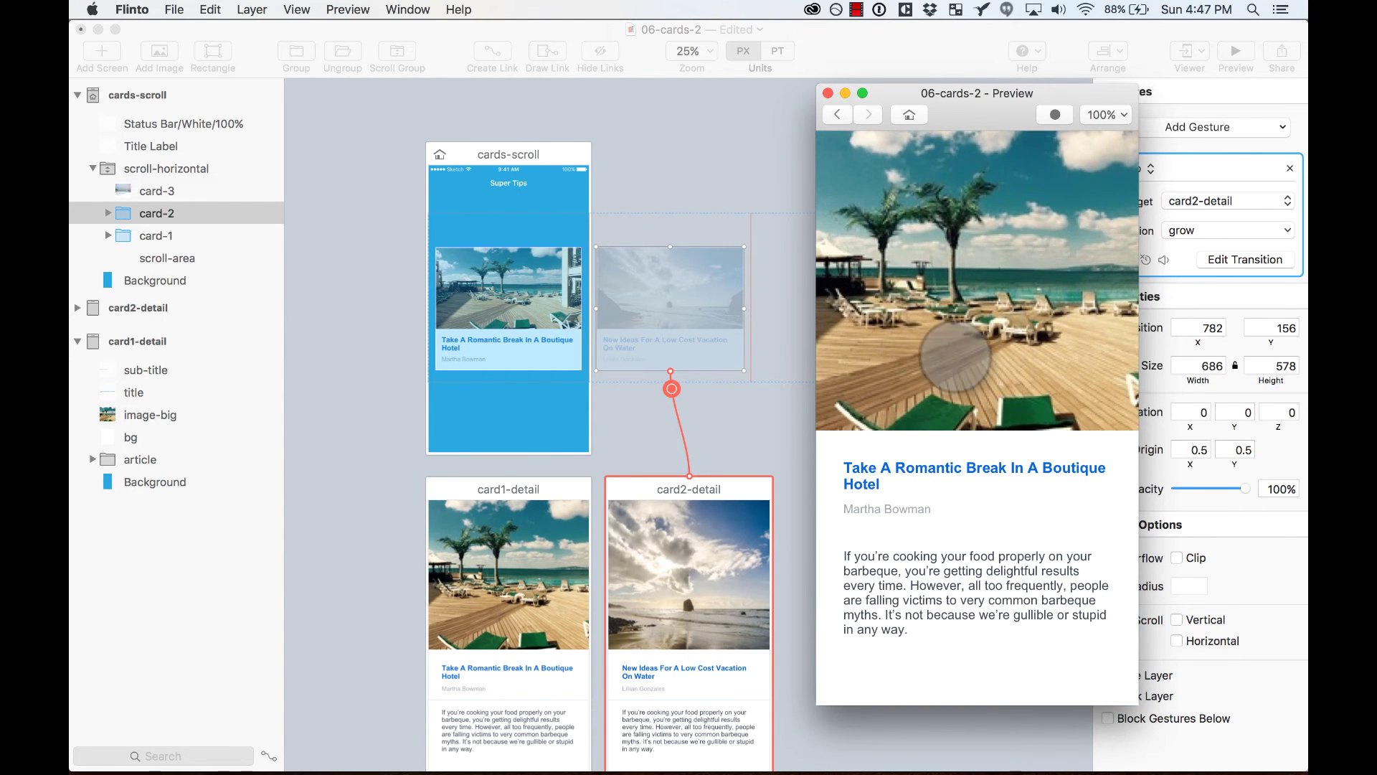
left_click(911, 117)
Page to the New Ideas card and grow it into its detail screen twice.
left_click_drag(1009, 334, 892, 338)
left_click(992, 351)
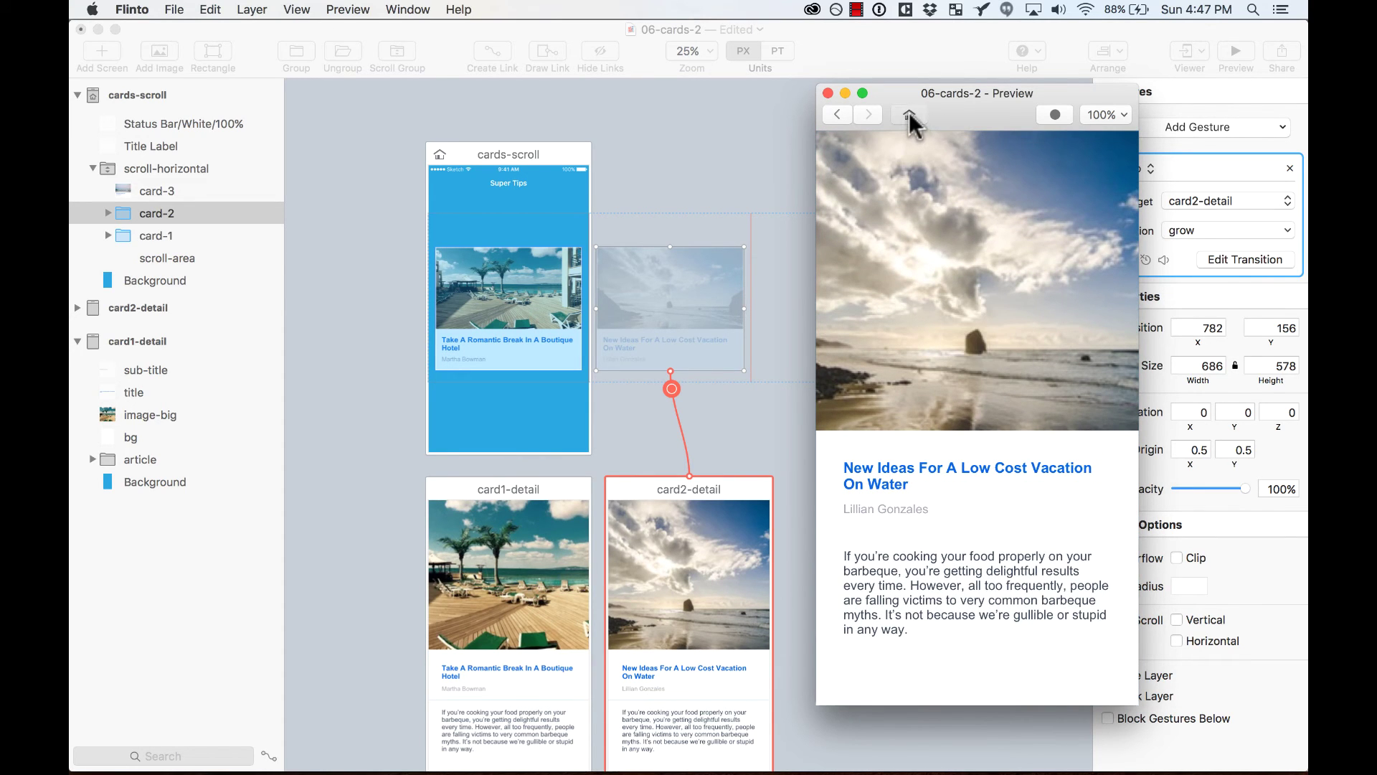
left_click(910, 113)
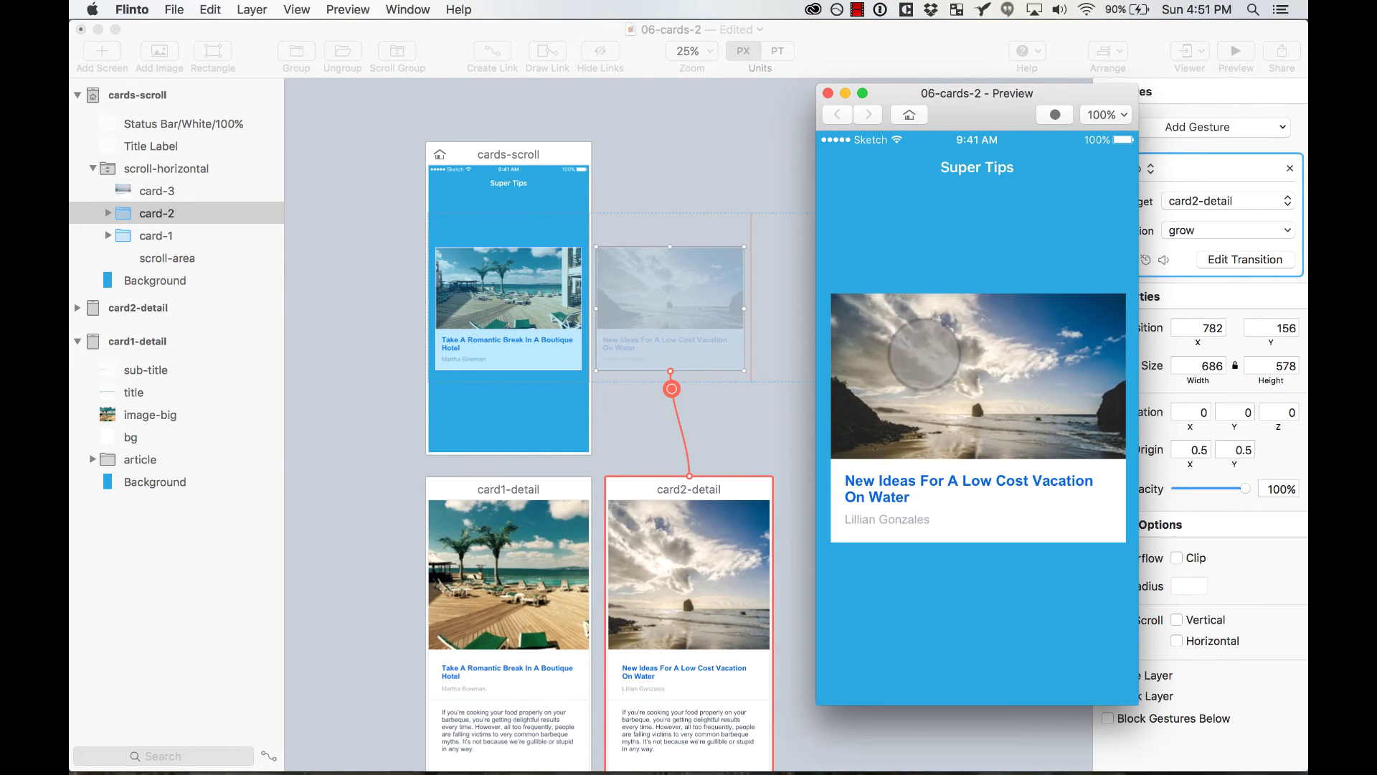
left_click_drag(924, 355, 1014, 399)
left_click(891, 409)
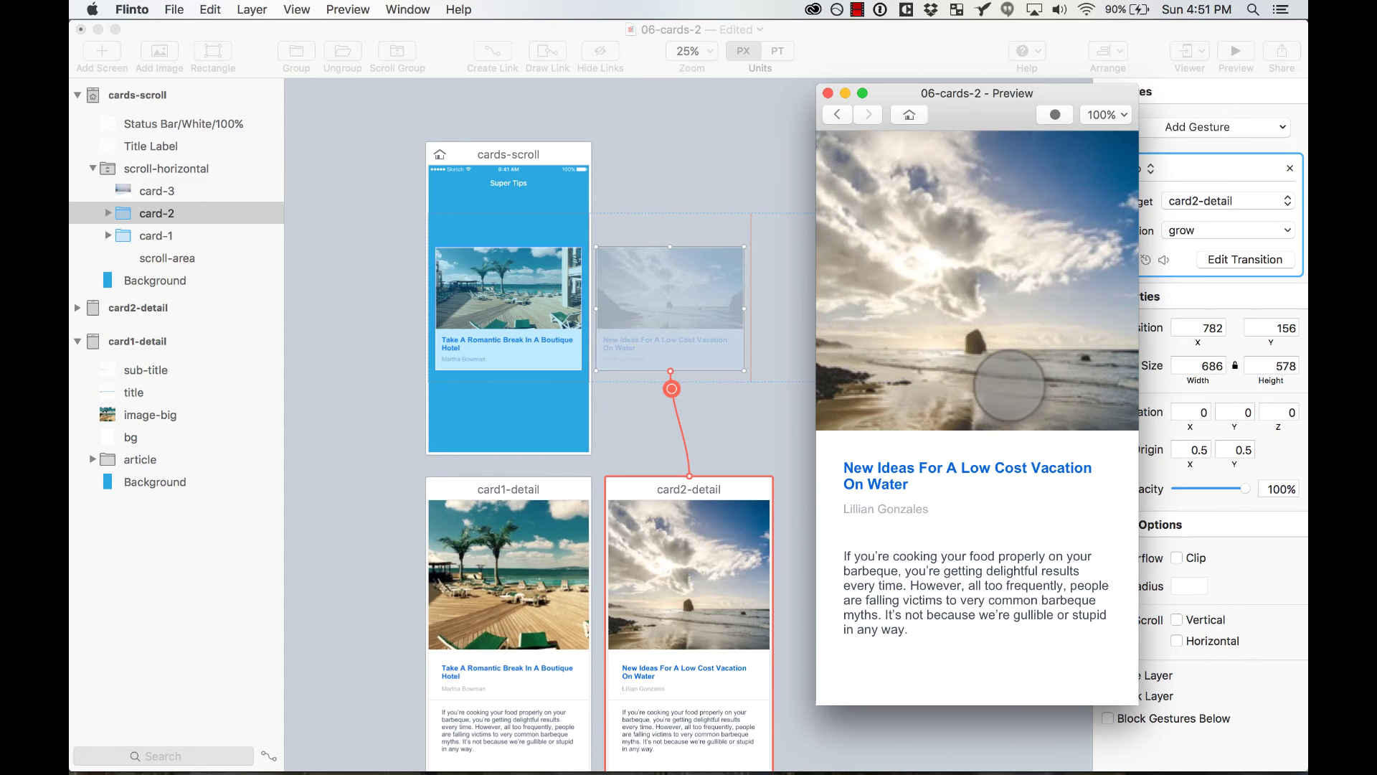
left_click(910, 114)
Grow the hotel card into its detail again, return, and reopen it.
left_click(984, 370)
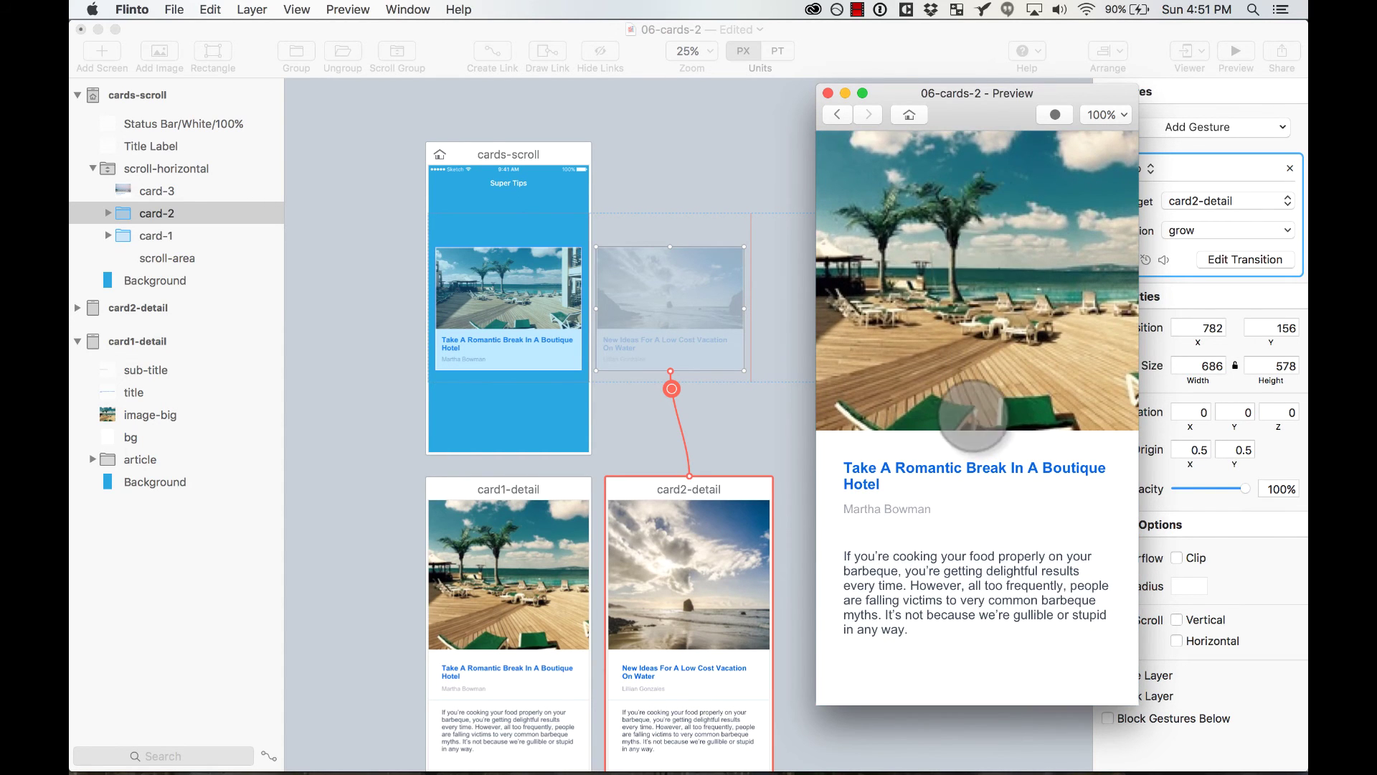
left_click(909, 115)
left_click(940, 298)
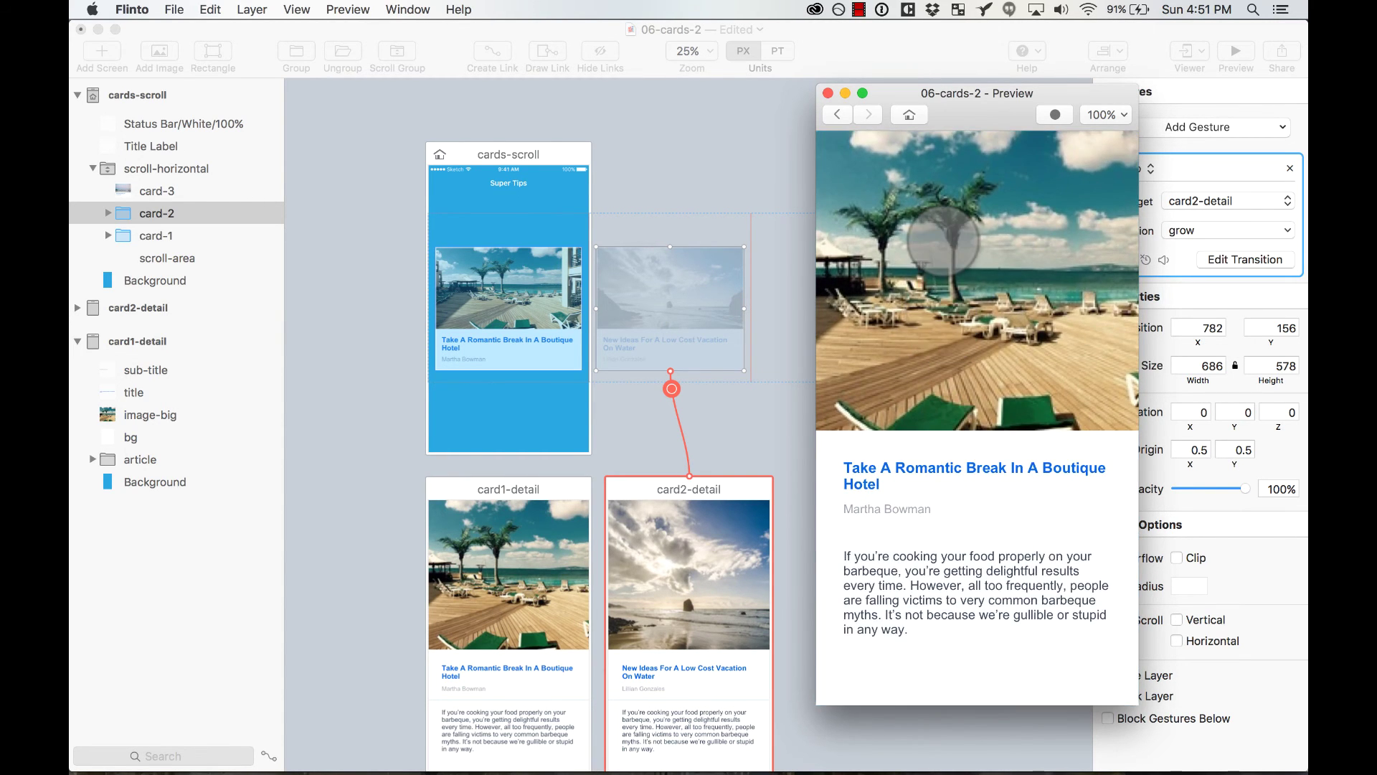
Give card1-detail's large image a Tap gesture targeting Back Link.
left_click(828, 92)
scroll(789, 143, "down", 5)
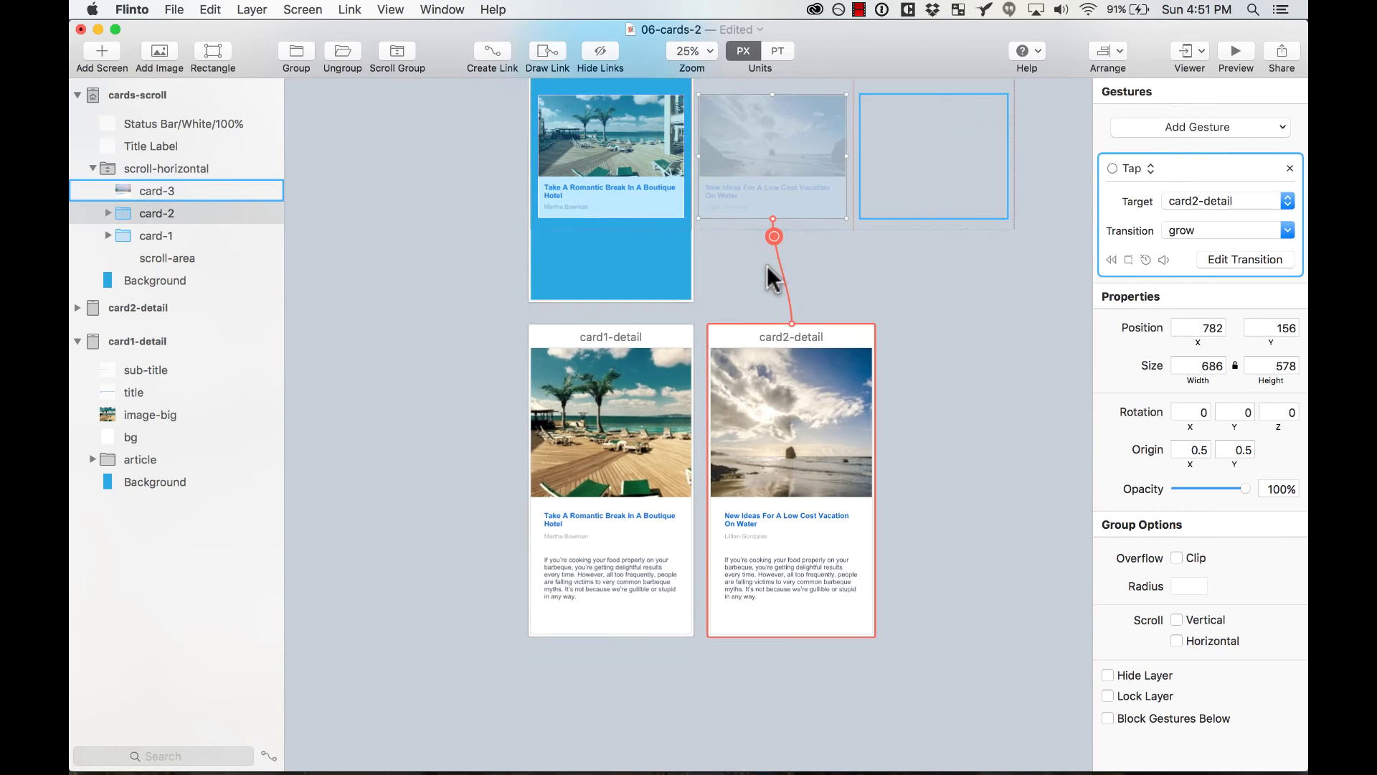
left_click(627, 390)
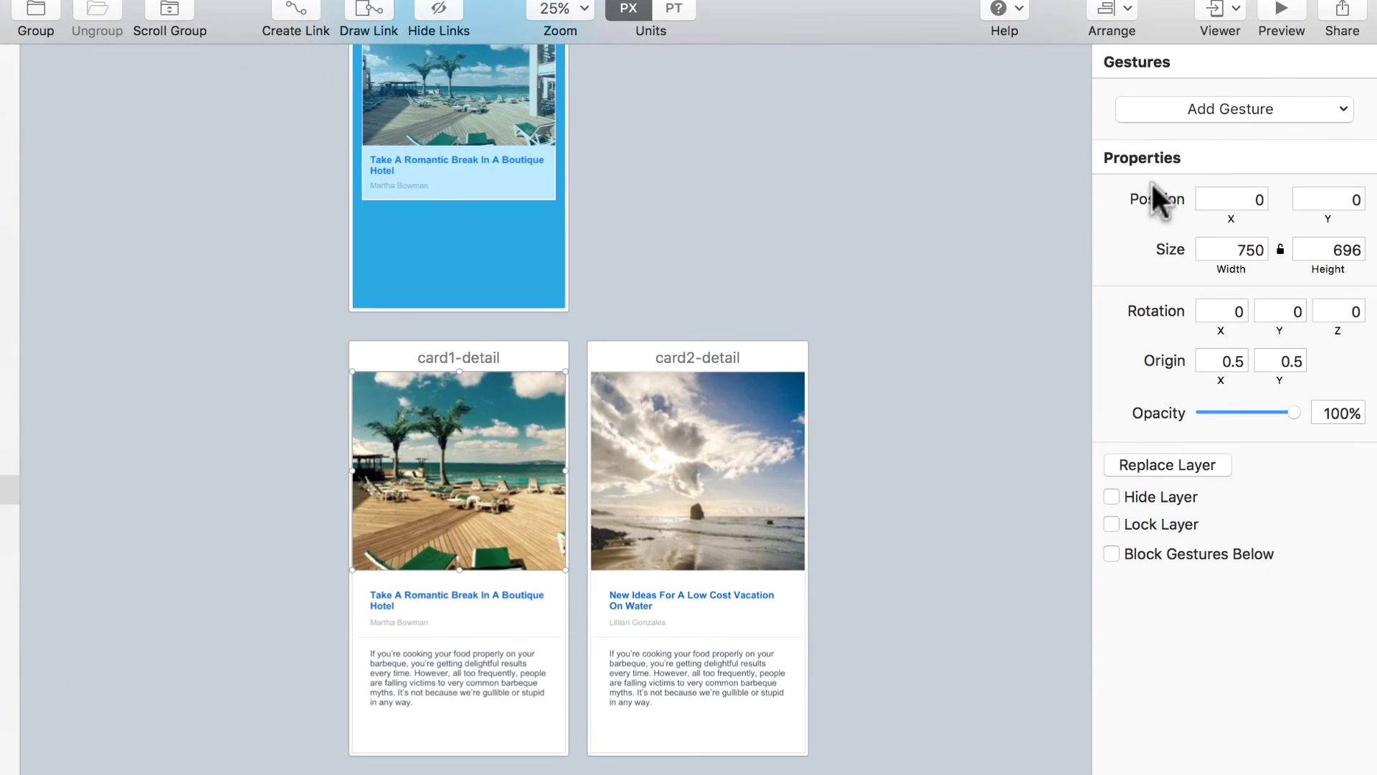
left_click(1228, 107)
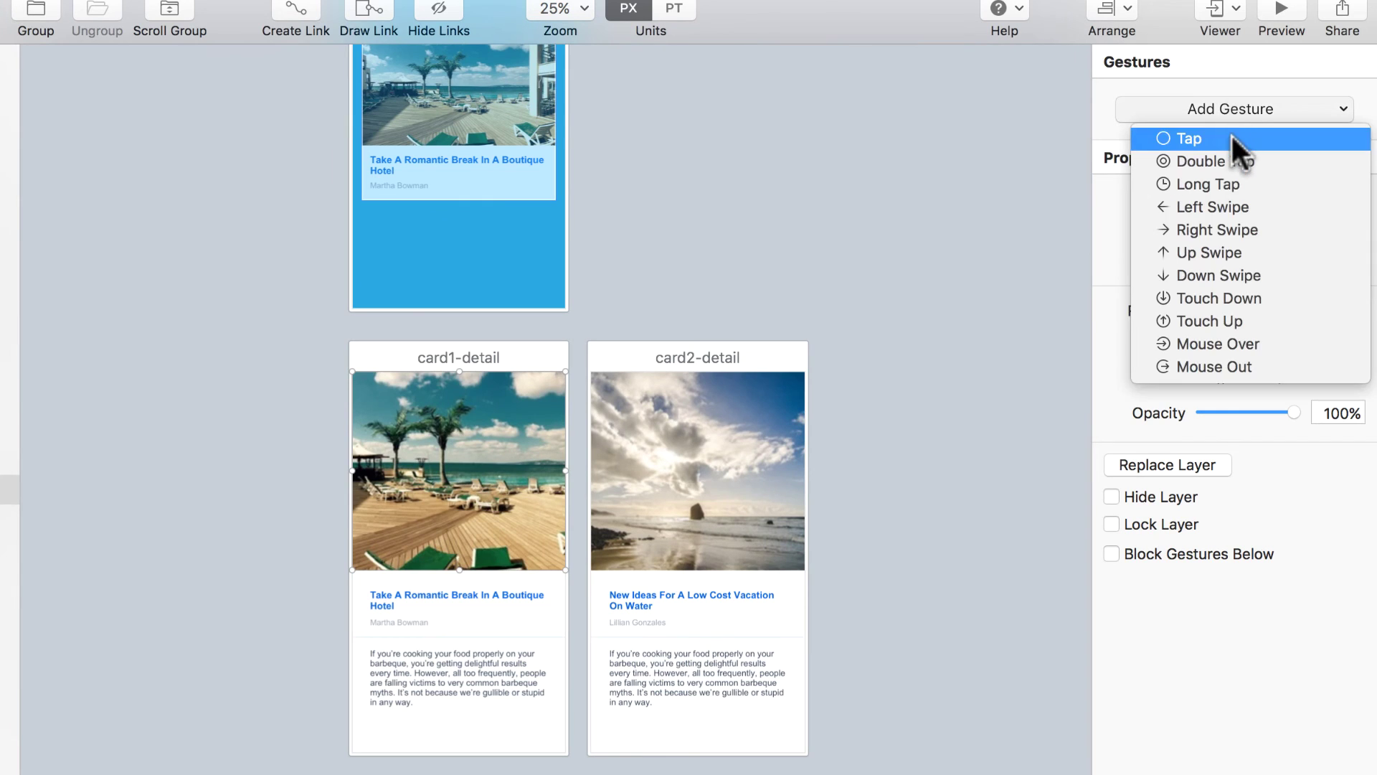
left_click(1236, 141)
left_click(1214, 200)
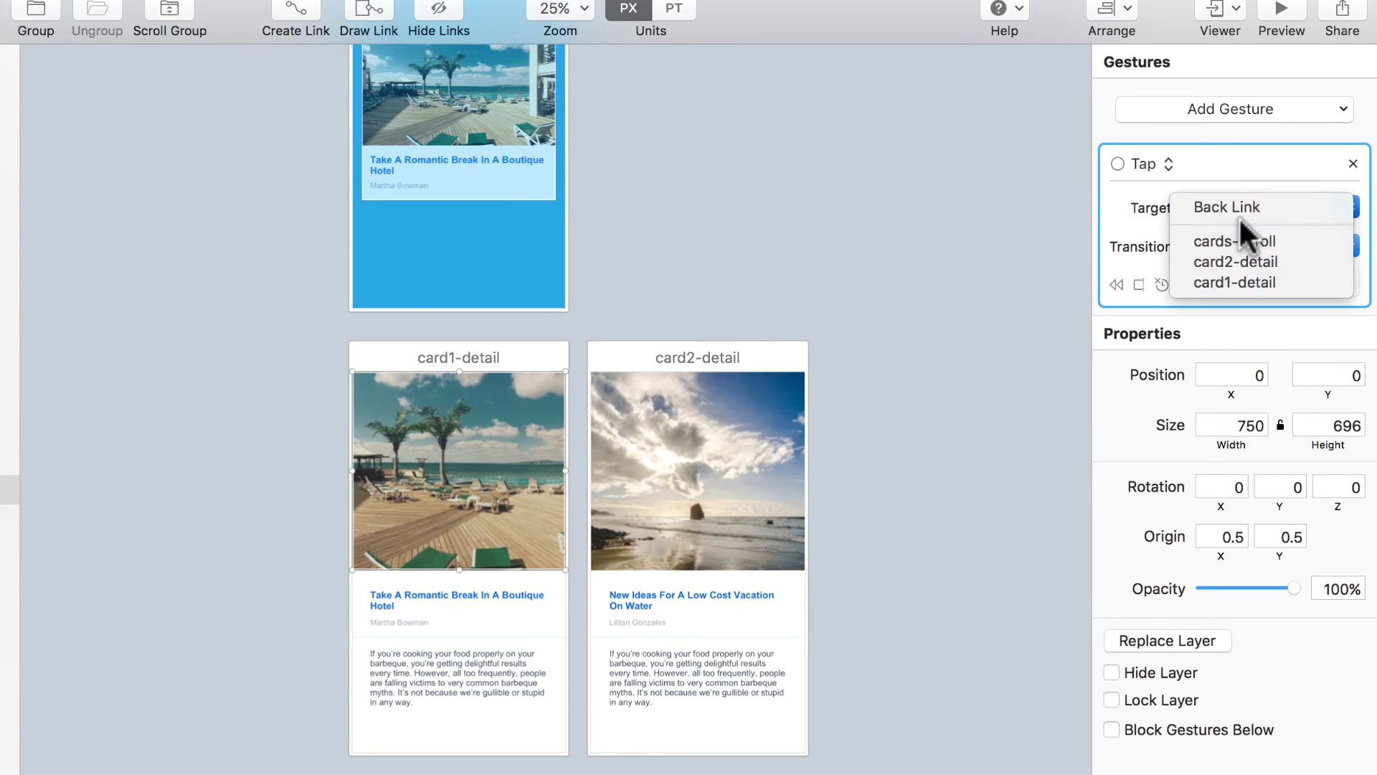
left_click(1239, 203)
Apply the same Back Link tap to card2-detail's large image.
left_click(727, 453)
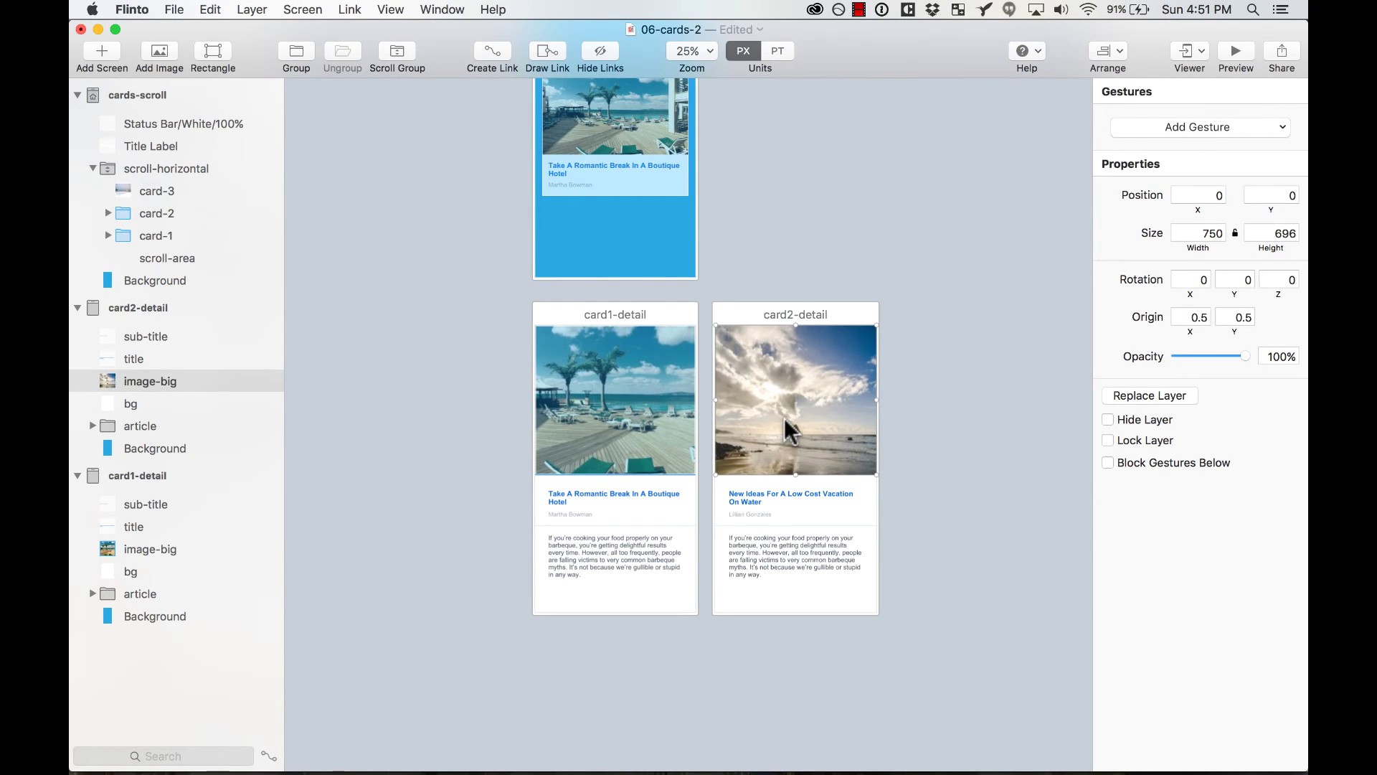
key("b")
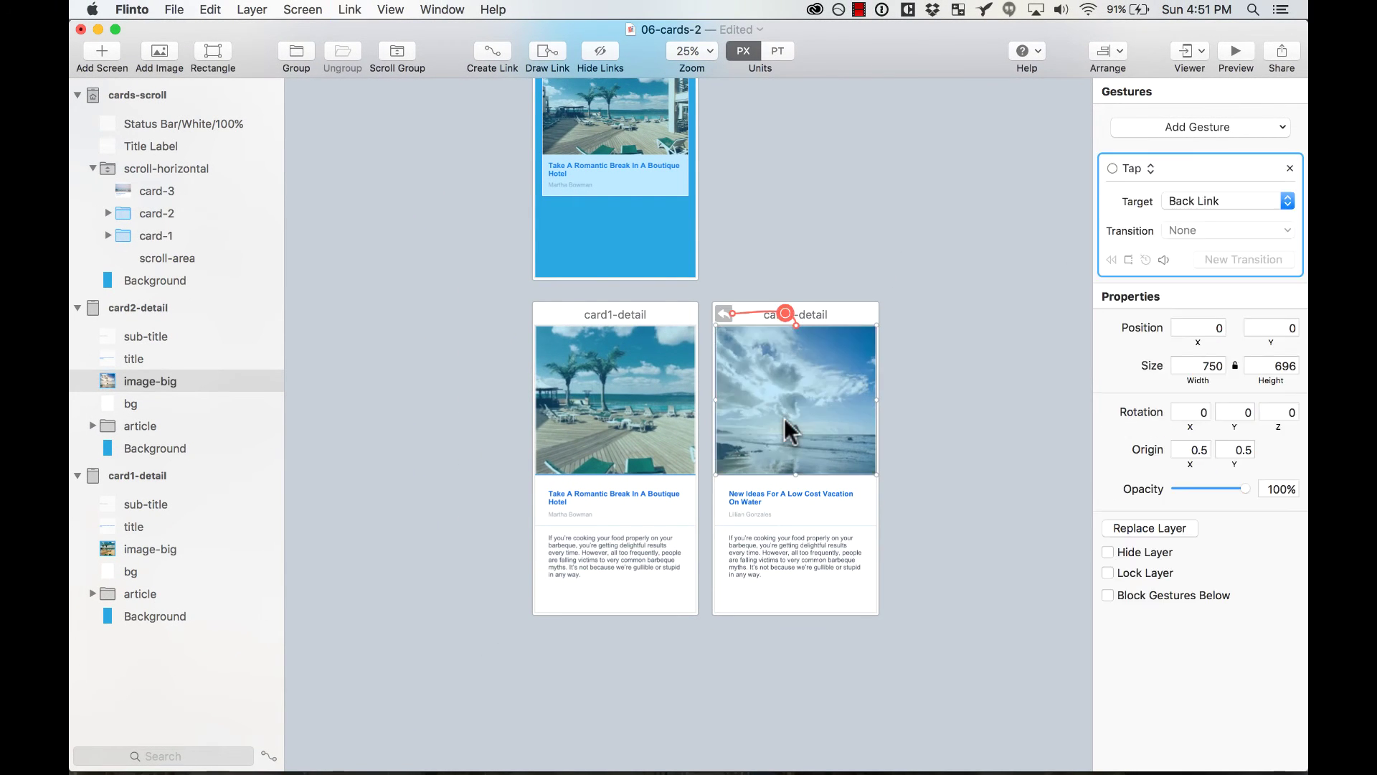
left_click(875, 238)
scroll(876, 238, "up", 2)
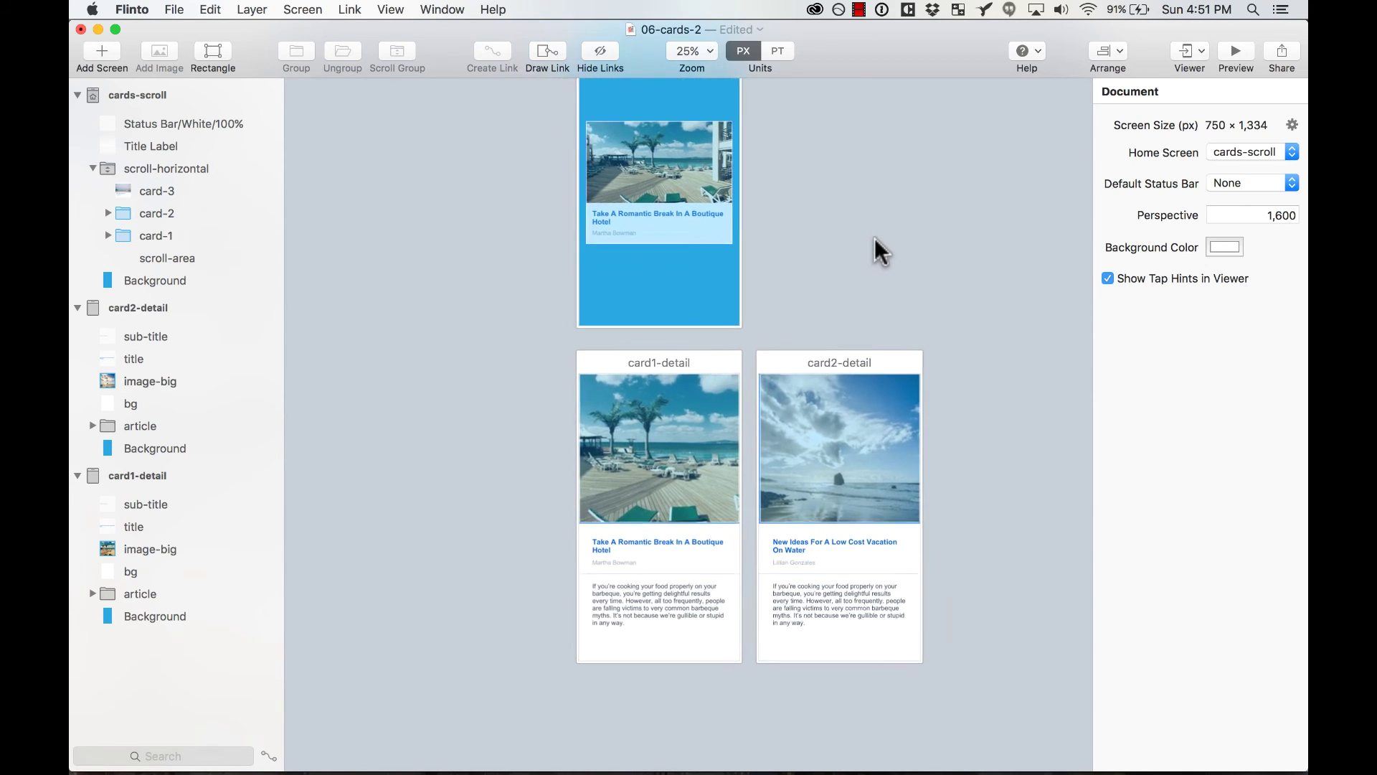
left_click(766, 429)
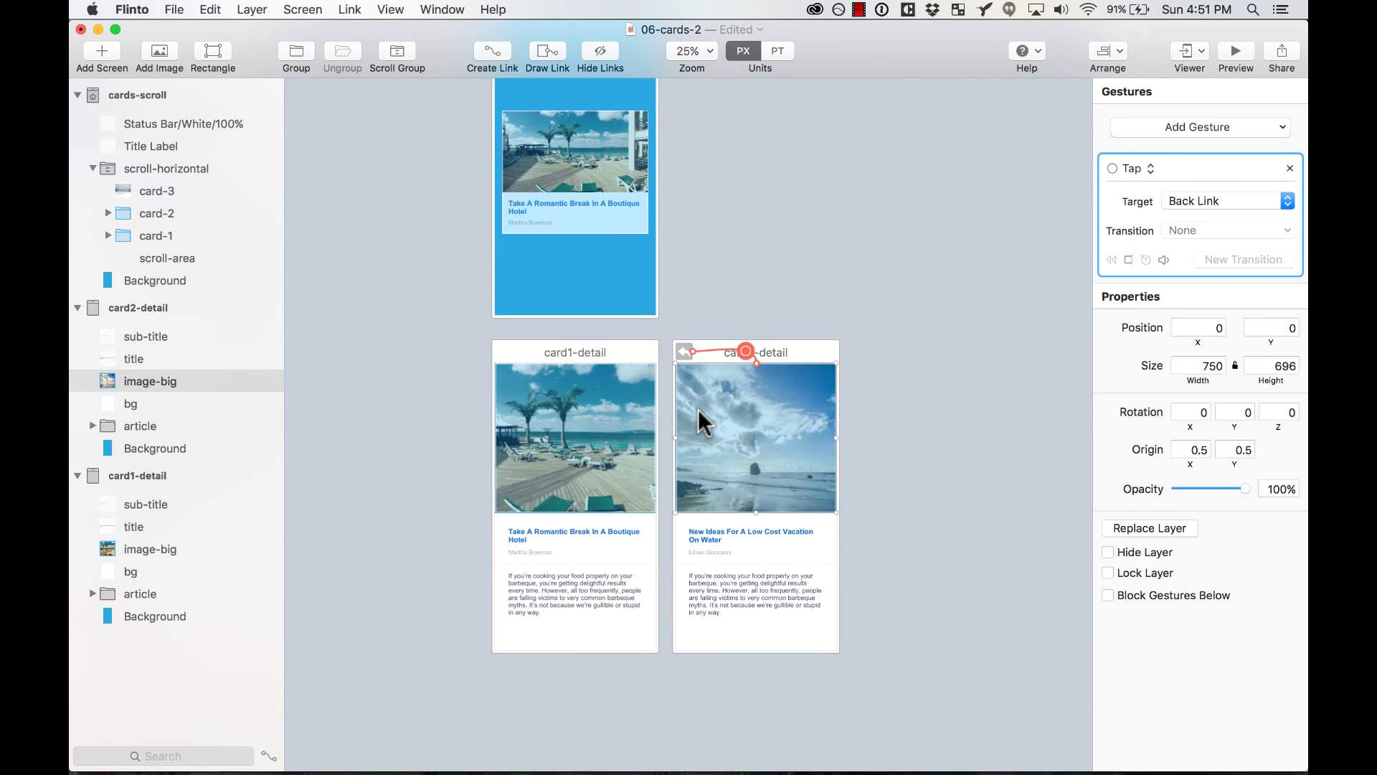
key("b")
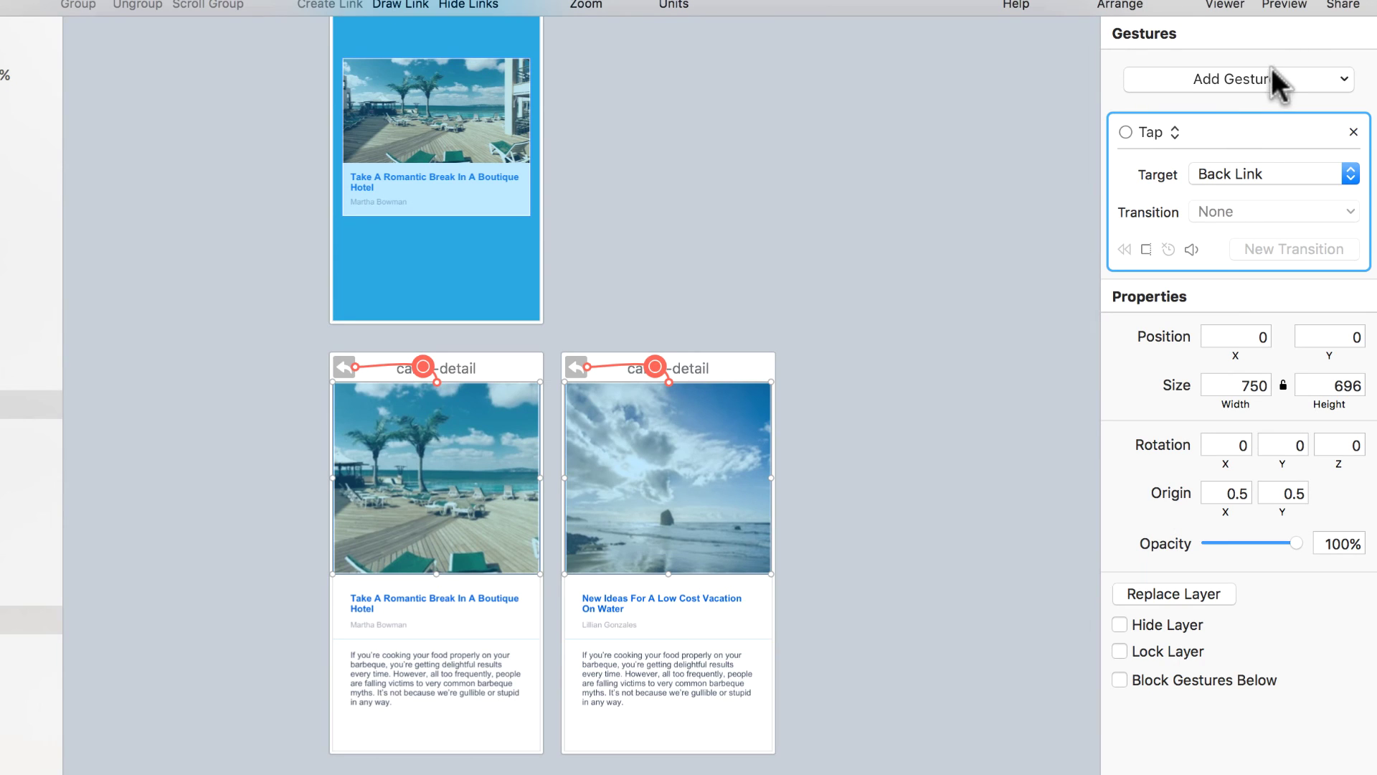
Add a Down Swipe gesture with Target Back Link to both large images.
left_click(1271, 79)
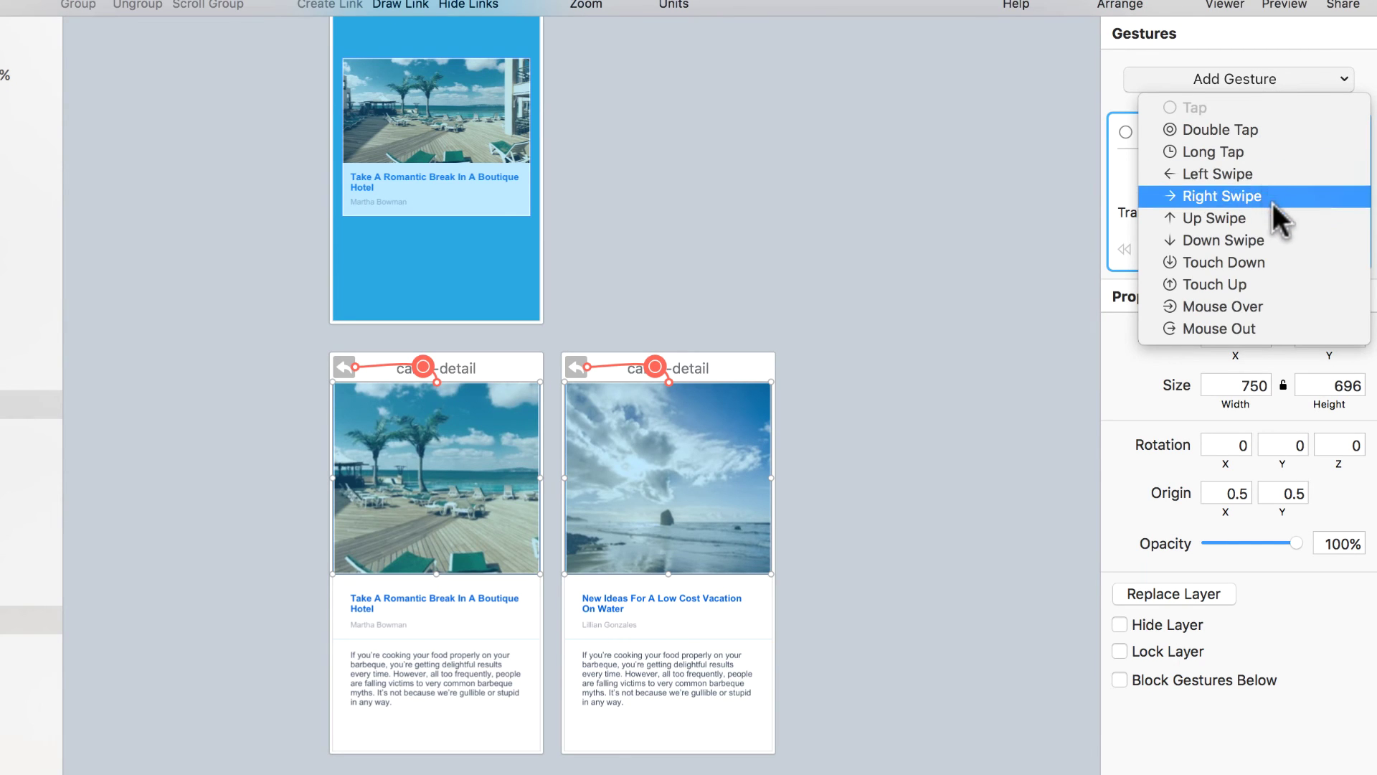
left_click(1284, 240)
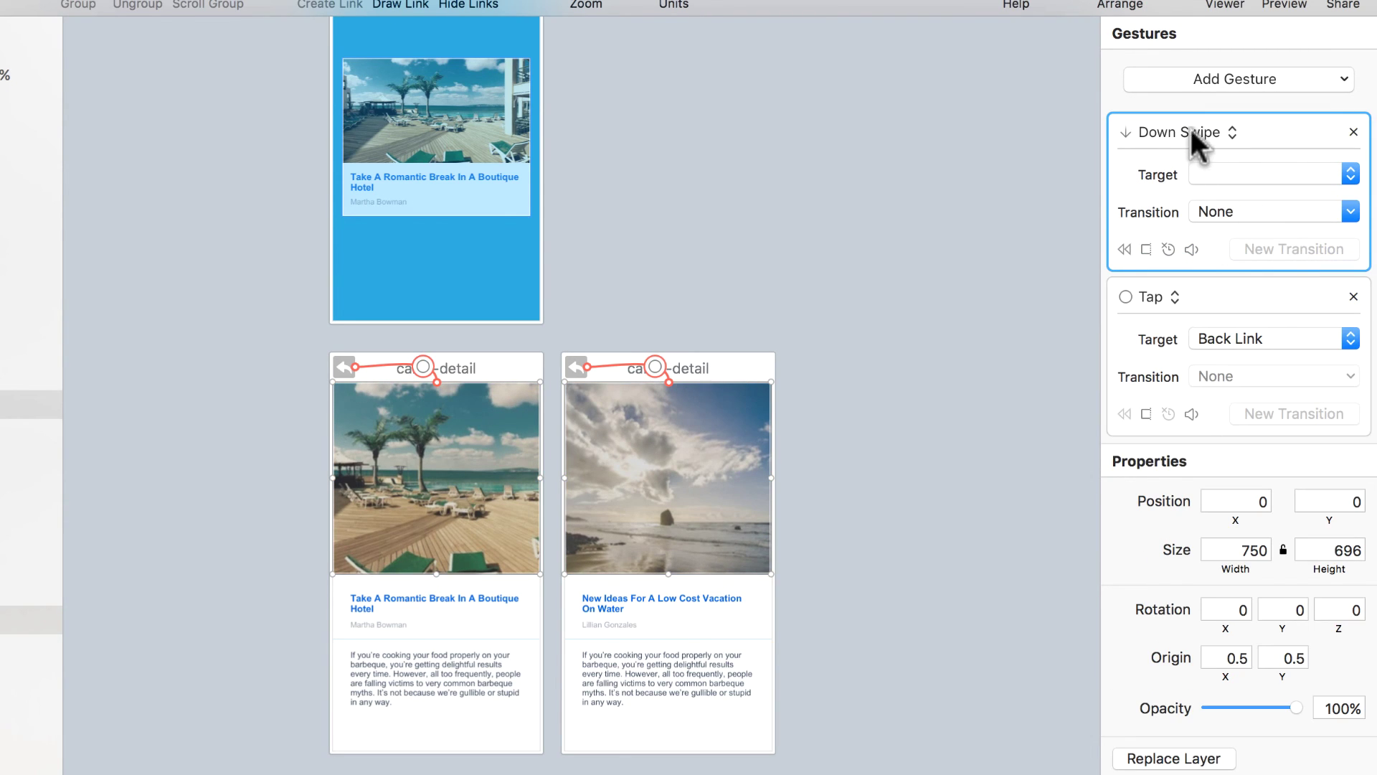
left_click(1263, 175)
left_click(1241, 176)
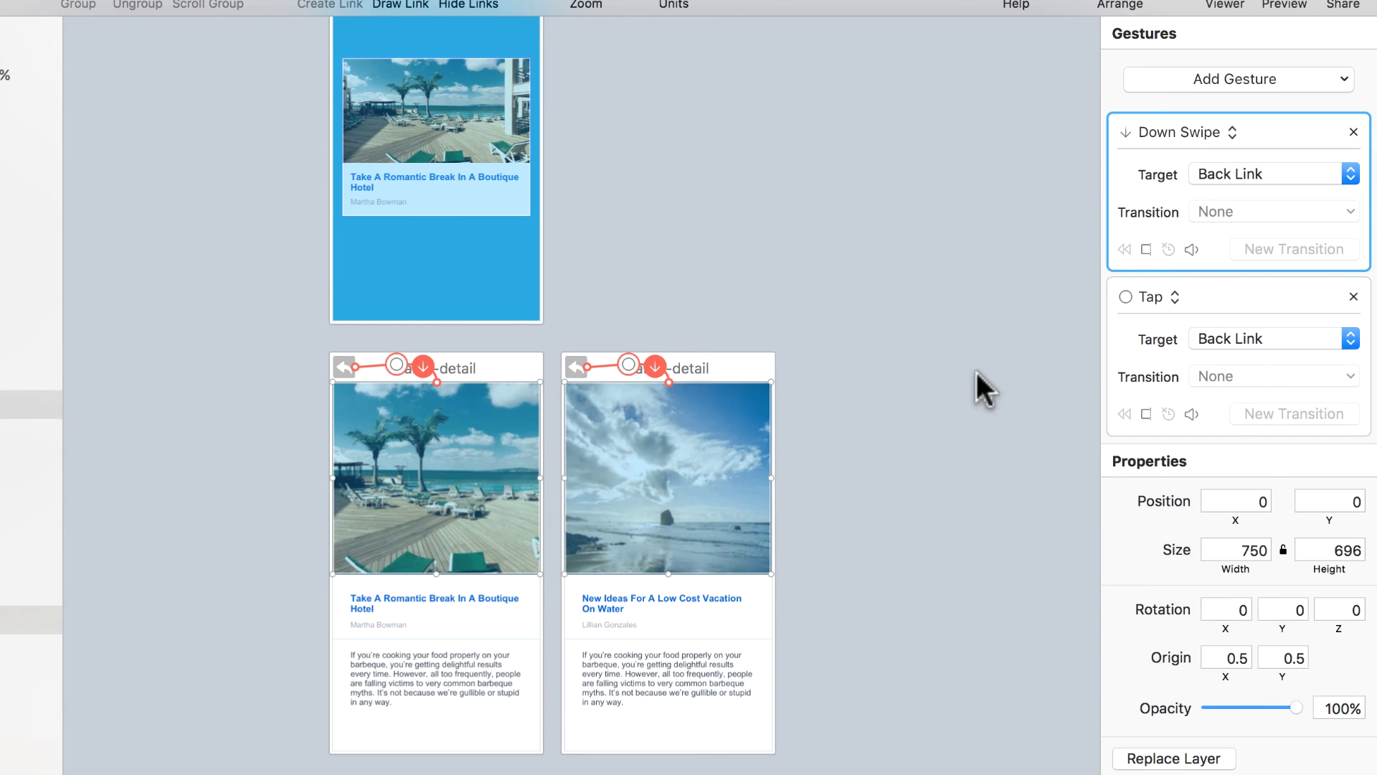
In Preview, grow the hotel card repeatedly and swipe its detail screen down to close it.
left_click(985, 390)
left_click(1285, 1)
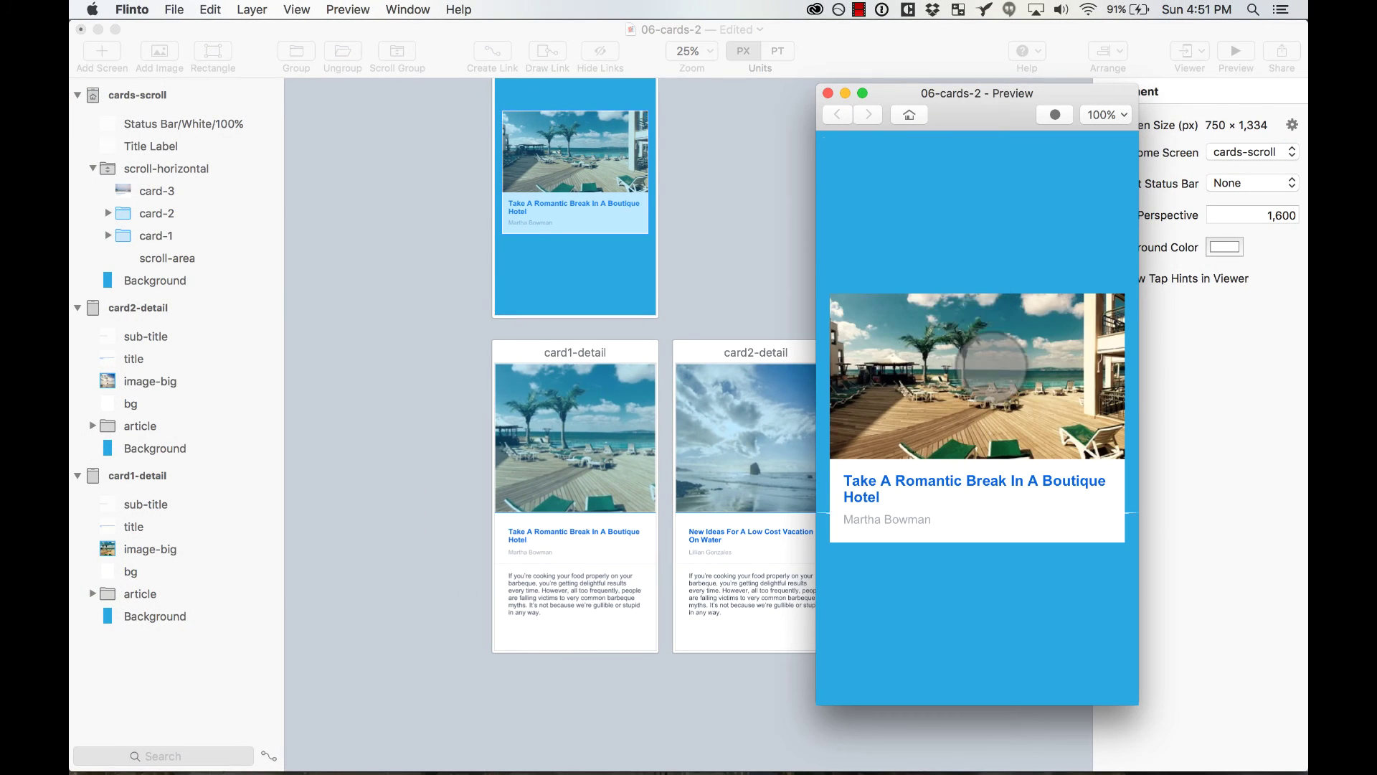
left_click(994, 366)
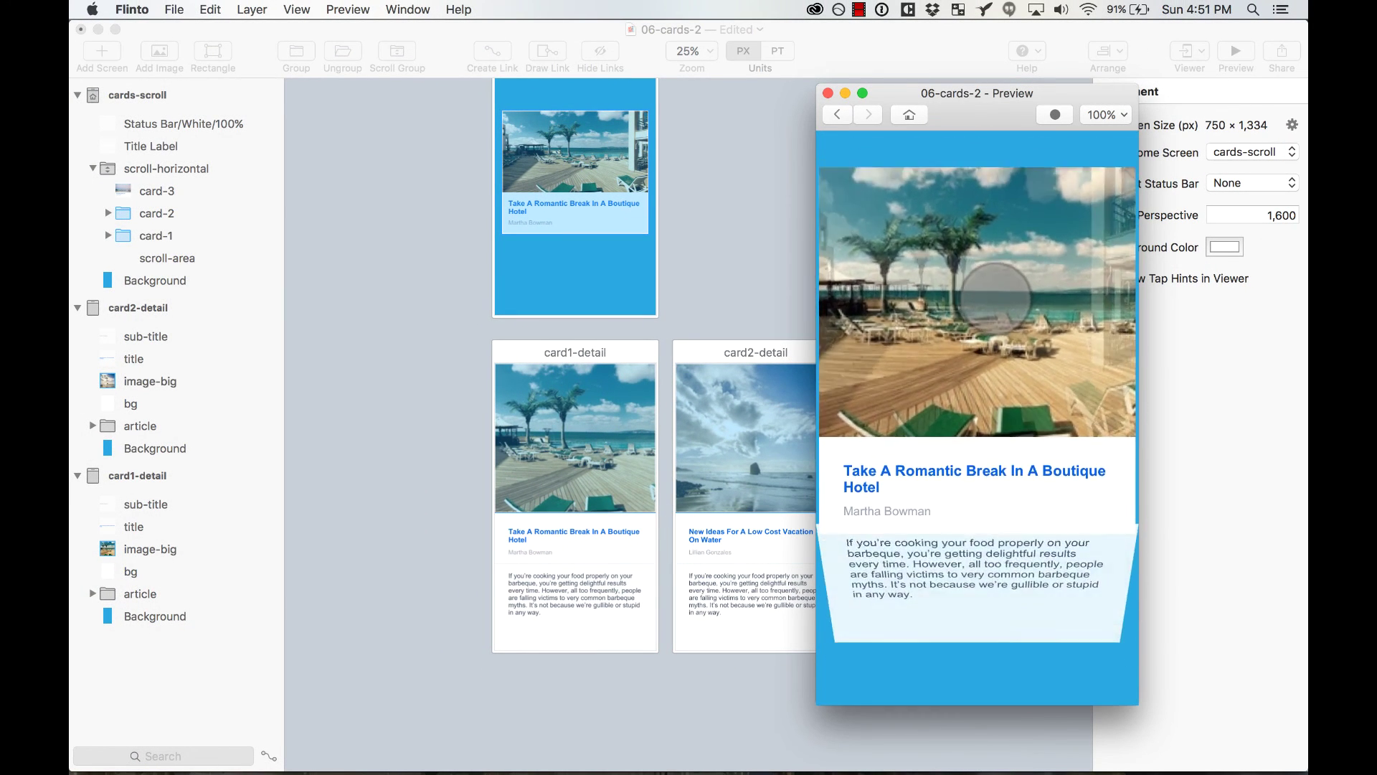
mouse_move(997, 296)
left_mouse_down()
mouse_move(961, 287)
mouse_move(993, 337)
mouse_move(995, 315)
left_mouse_up()
left_click(1001, 370)
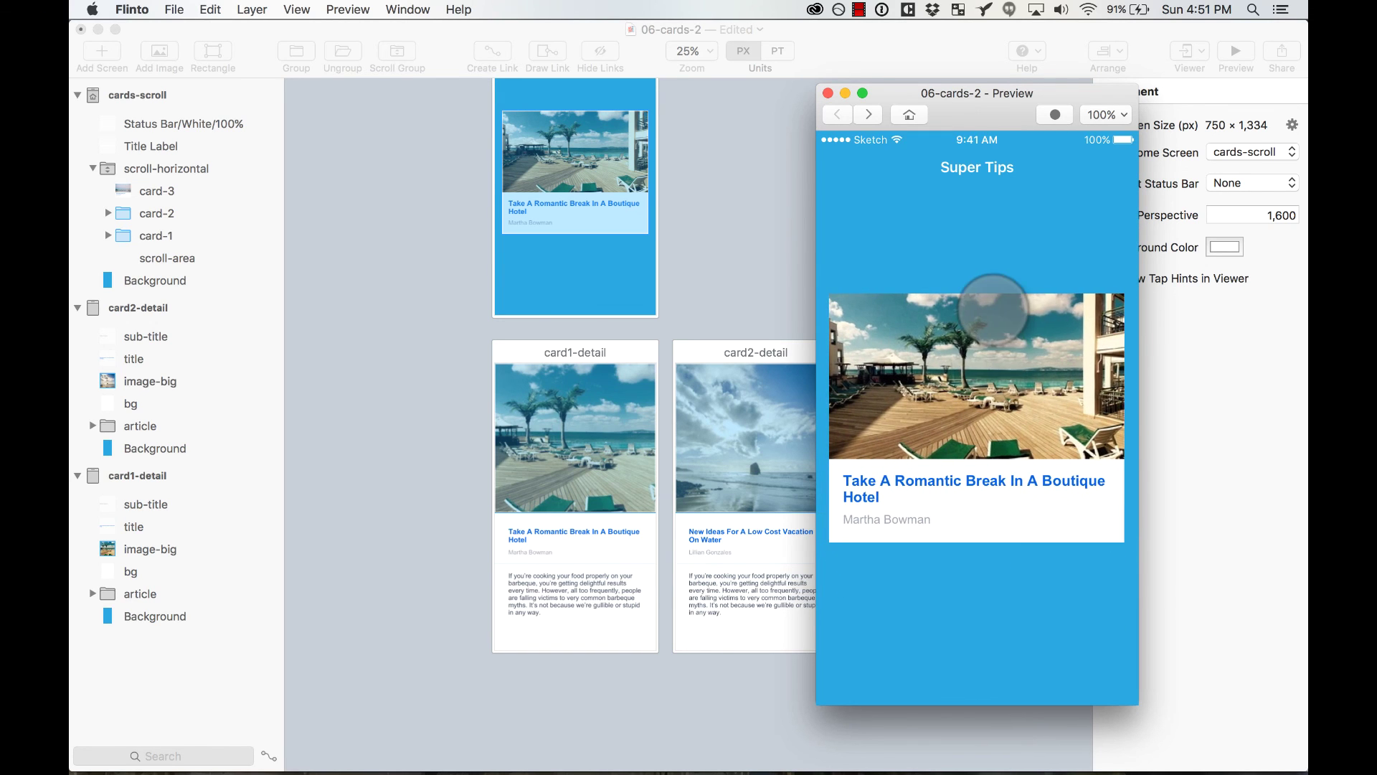
left_click(994, 310)
left_click_drag(913, 399, 923, 363)
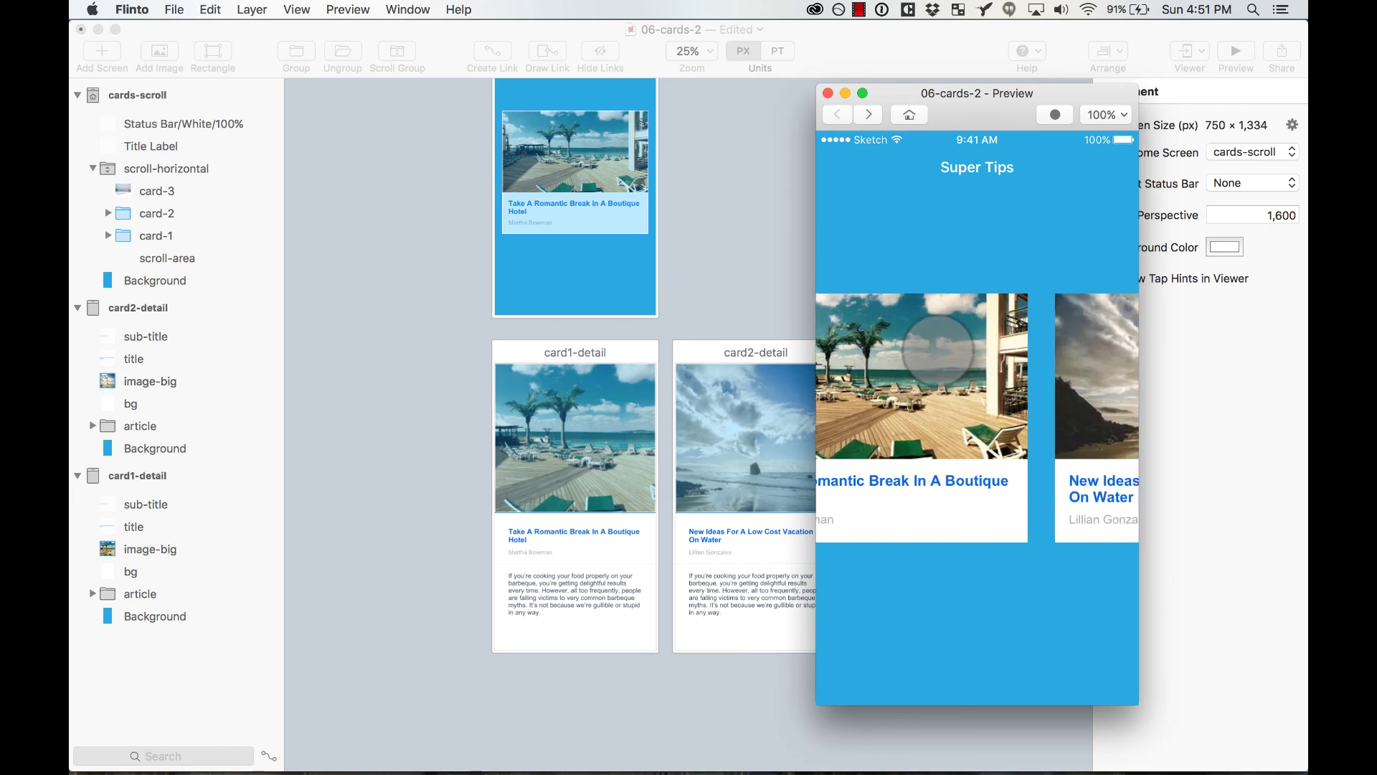
left_click(998, 347)
left_click_drag(1000, 307, 1004, 208)
left_click(1005, 389)
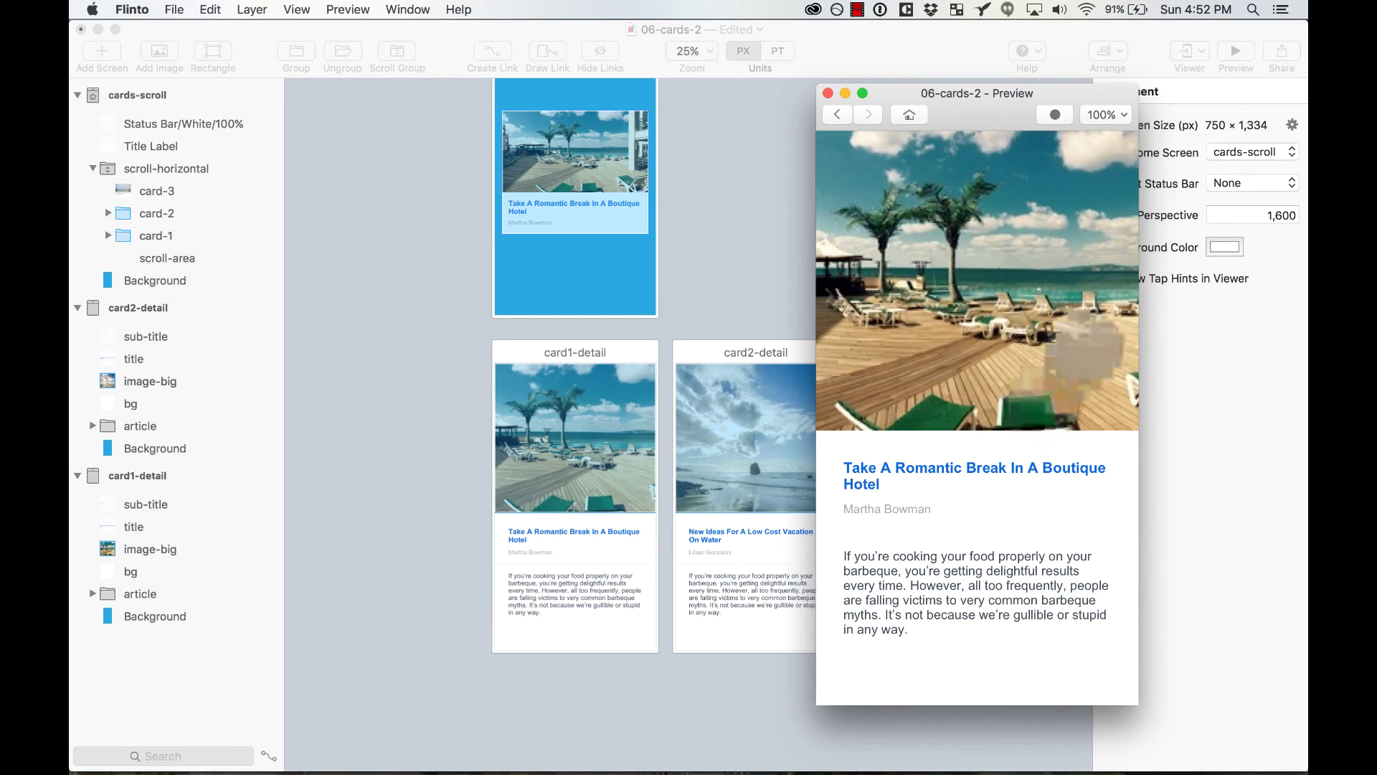
Reopen card detail screens and close them by tapping, ending on the New Ideas card.
left_click(910, 114)
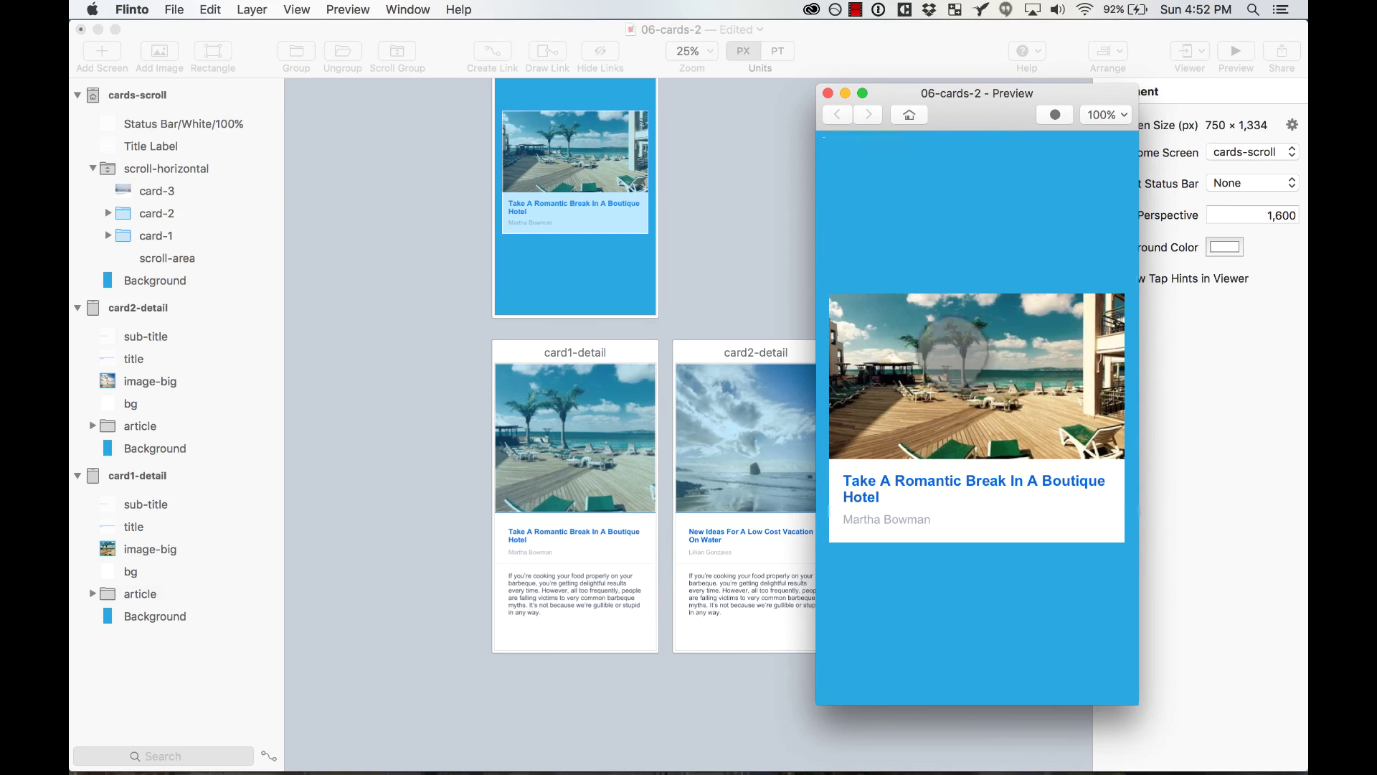
left_click(977, 369)
left_click(976, 363)
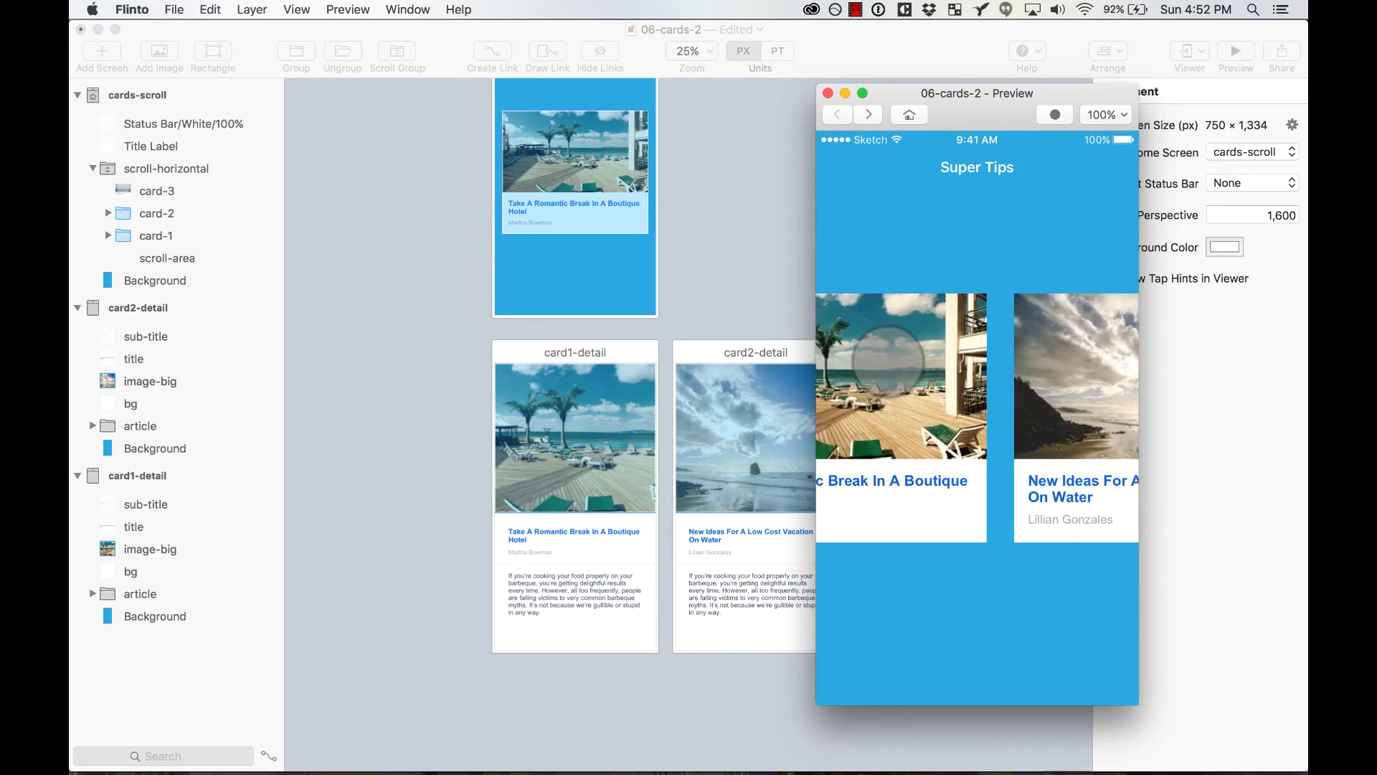
left_click(967, 357)
left_click(1003, 299)
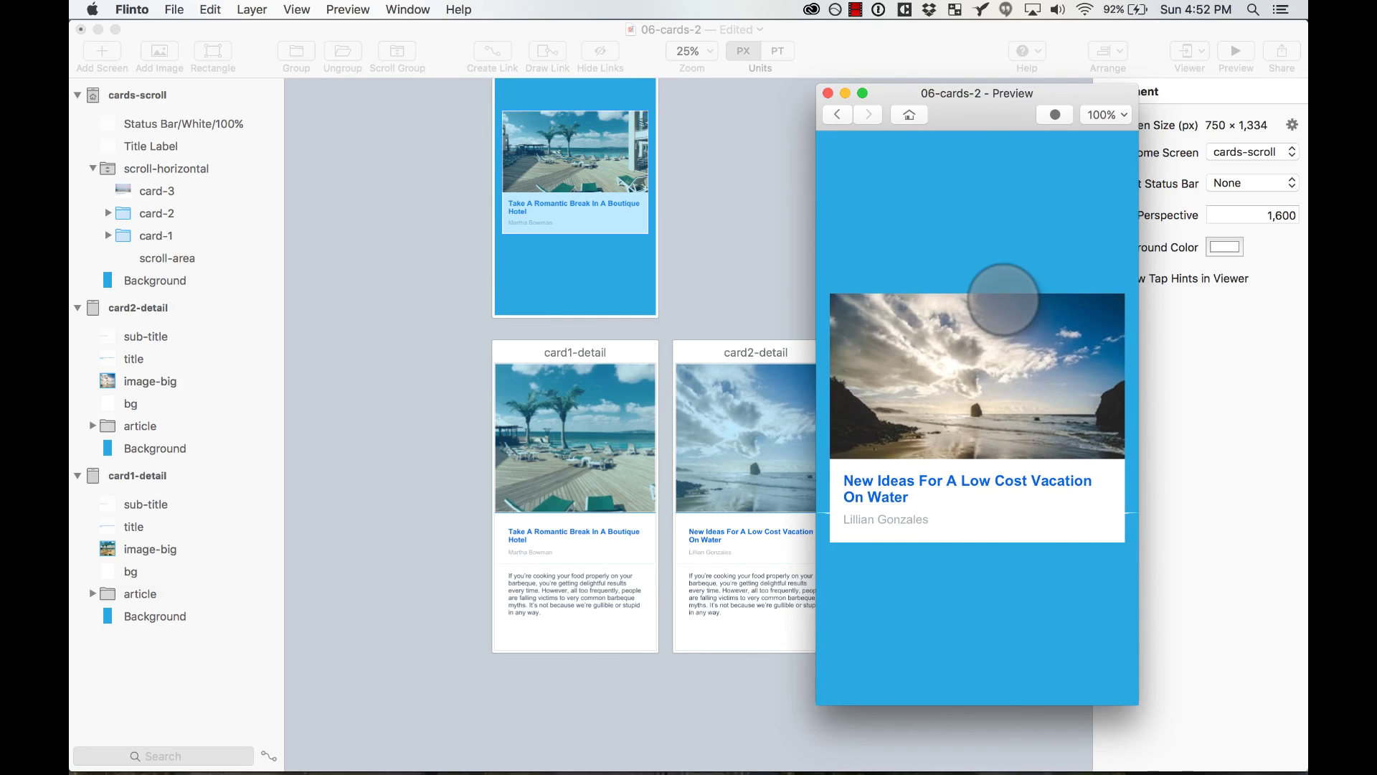